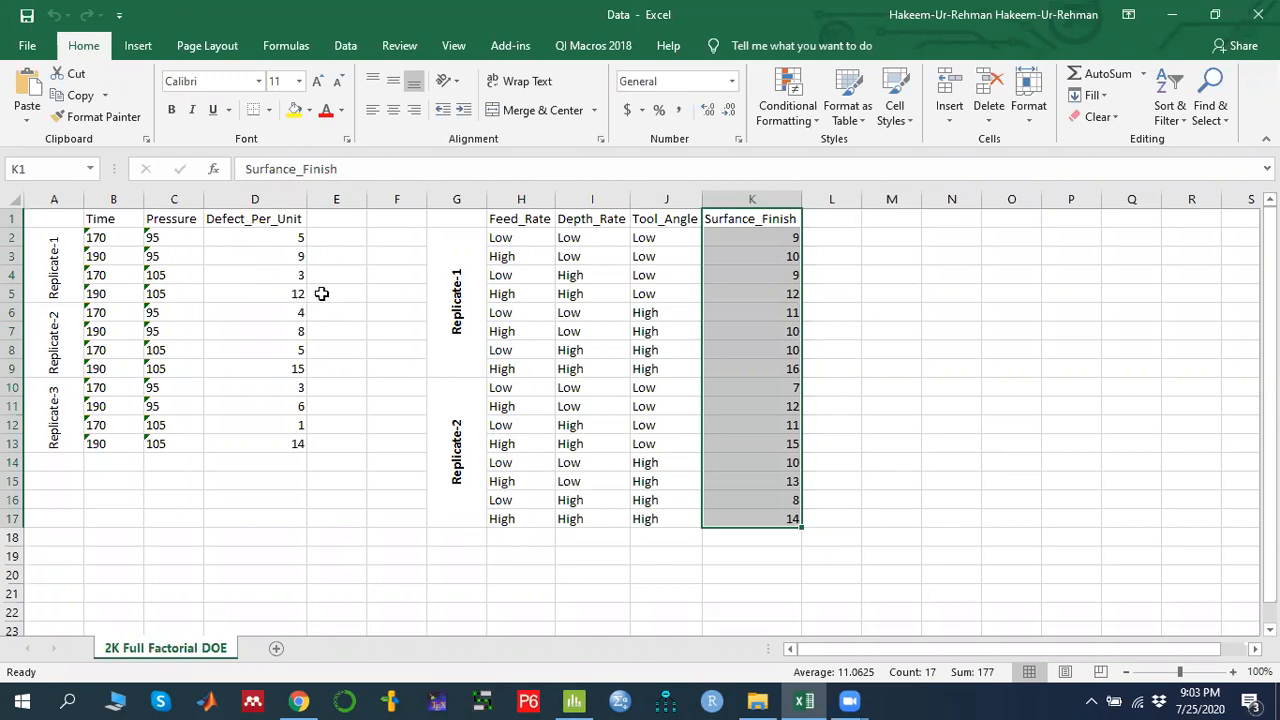
Examine the Time, Pressure and Defect_Per_Unit data, including the factor headings, the first run and the replicate labels.
left_click_drag(55, 218, 280, 440)
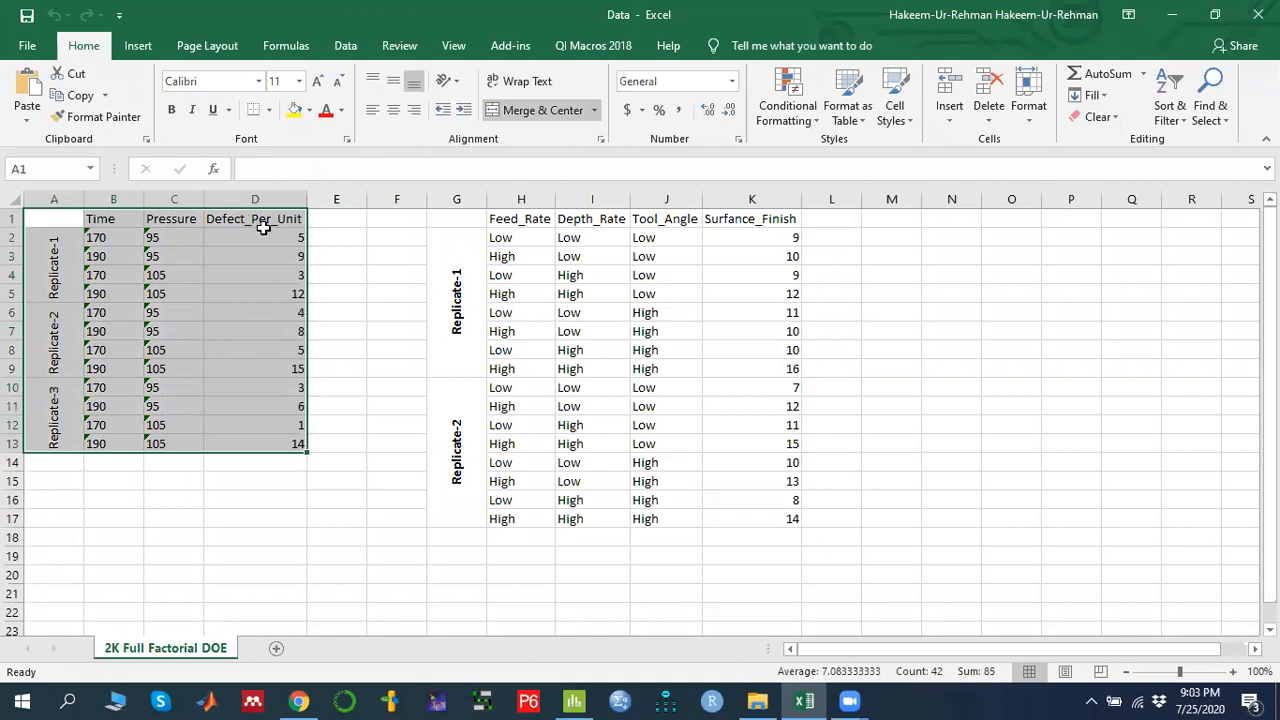
left_click(281, 237)
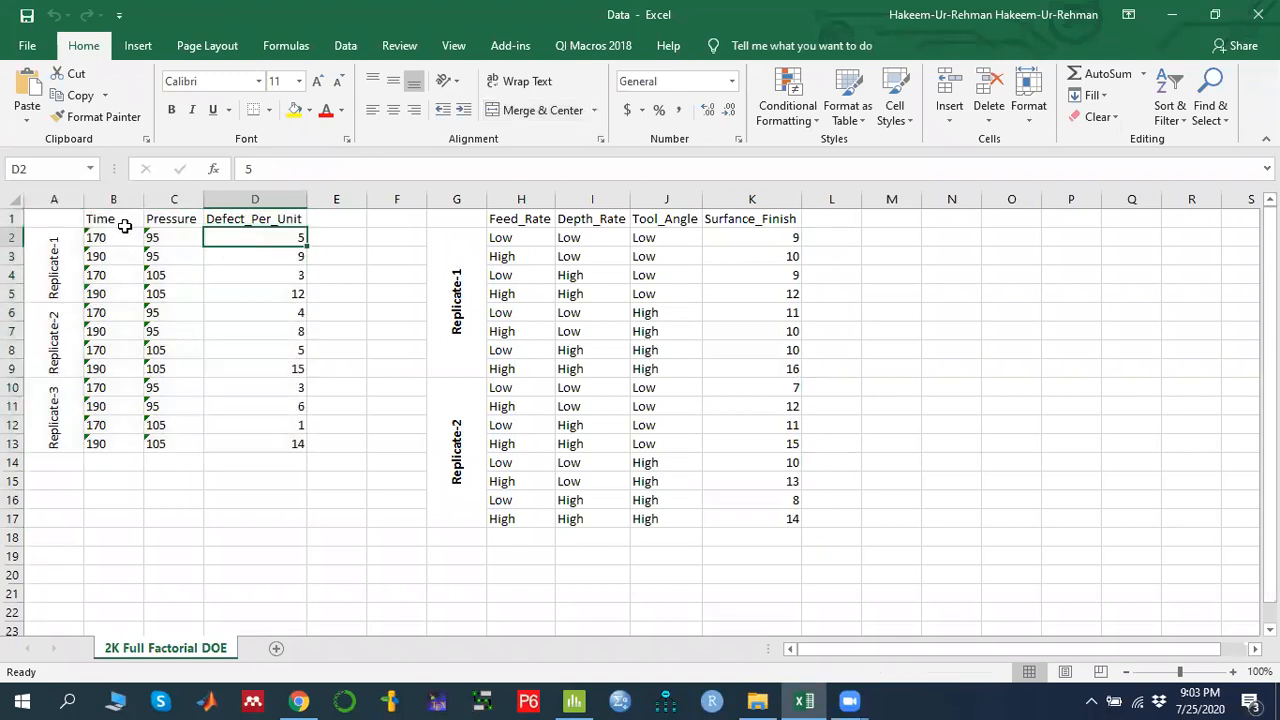
left_click(104, 215)
left_click(171, 218)
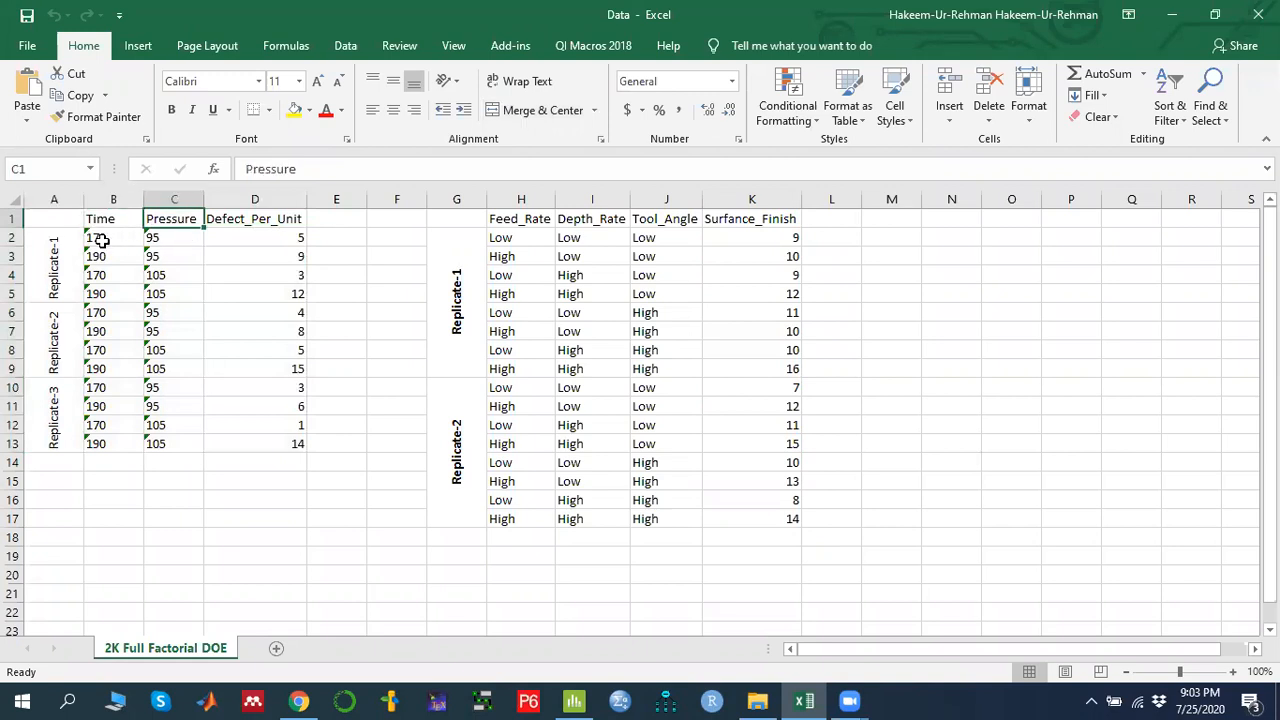
left_click_drag(104, 238, 168, 240)
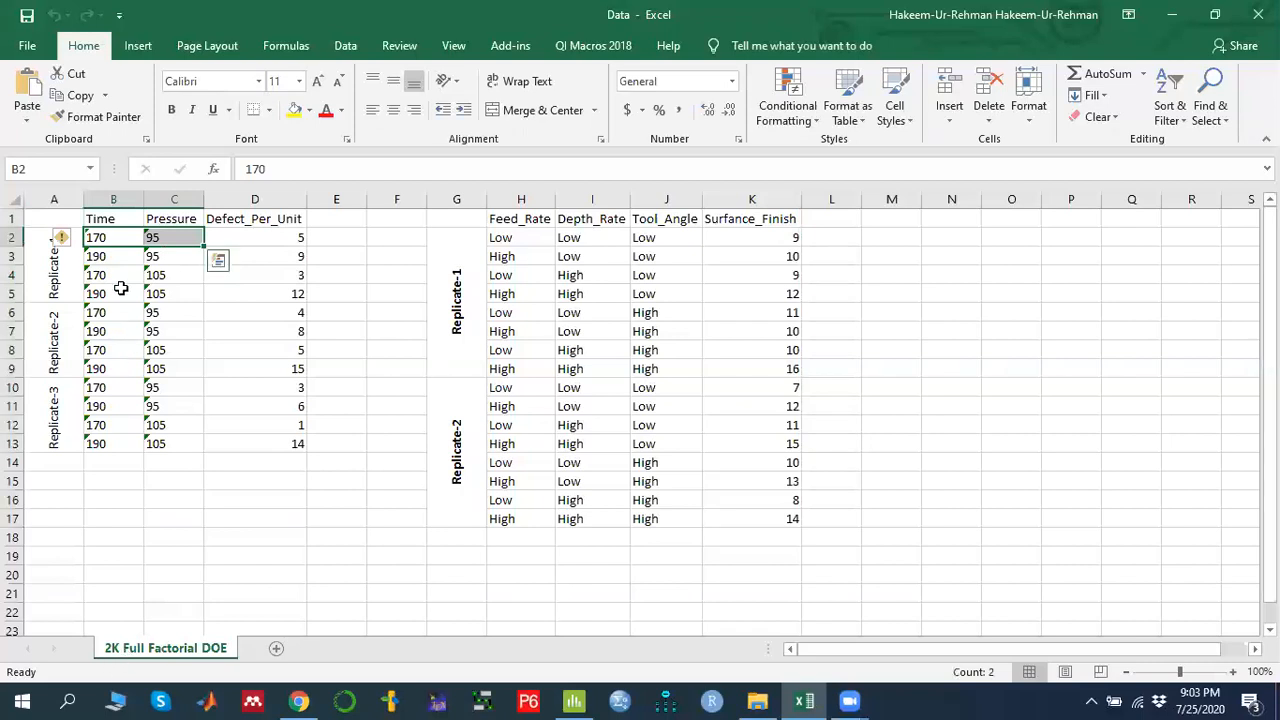
left_click_drag(44, 278, 48, 430)
left_click(412, 402)
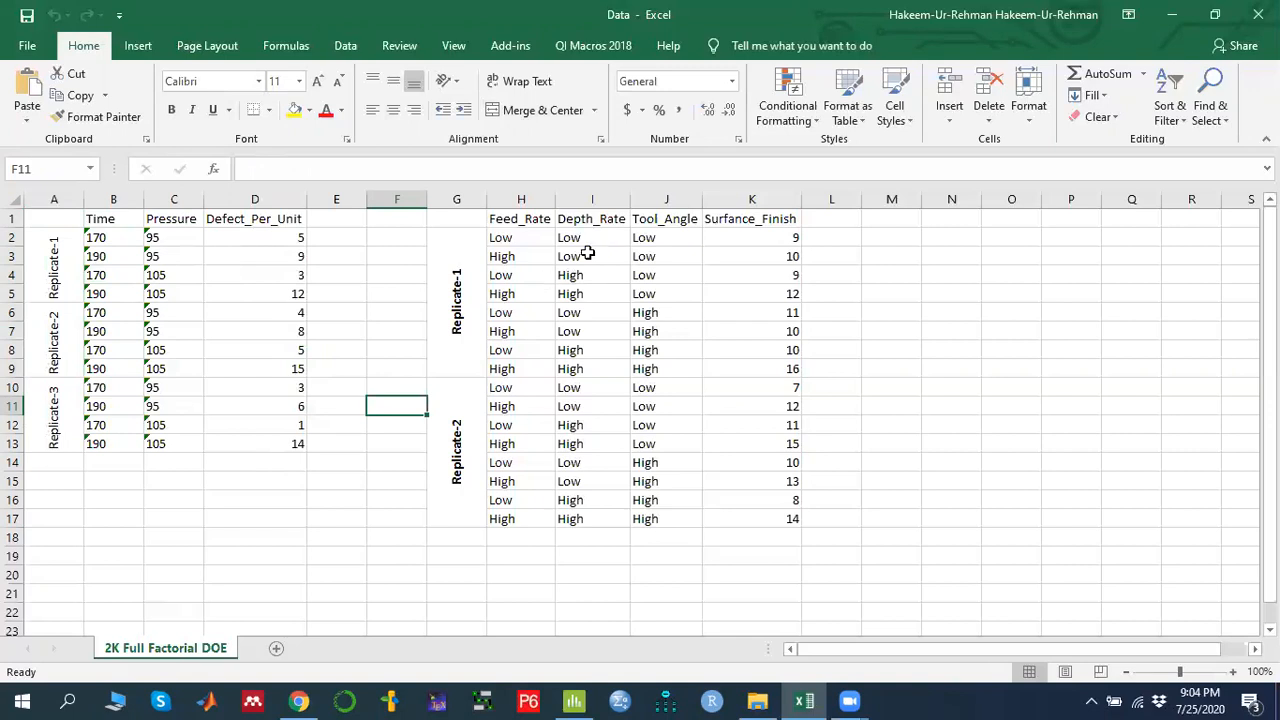
Examine the Feed_Rate, Depth_Rate, Tool_Angle and Surfance_Finish headings, and the low and high levels of Feed_Rate.
left_click(518, 218)
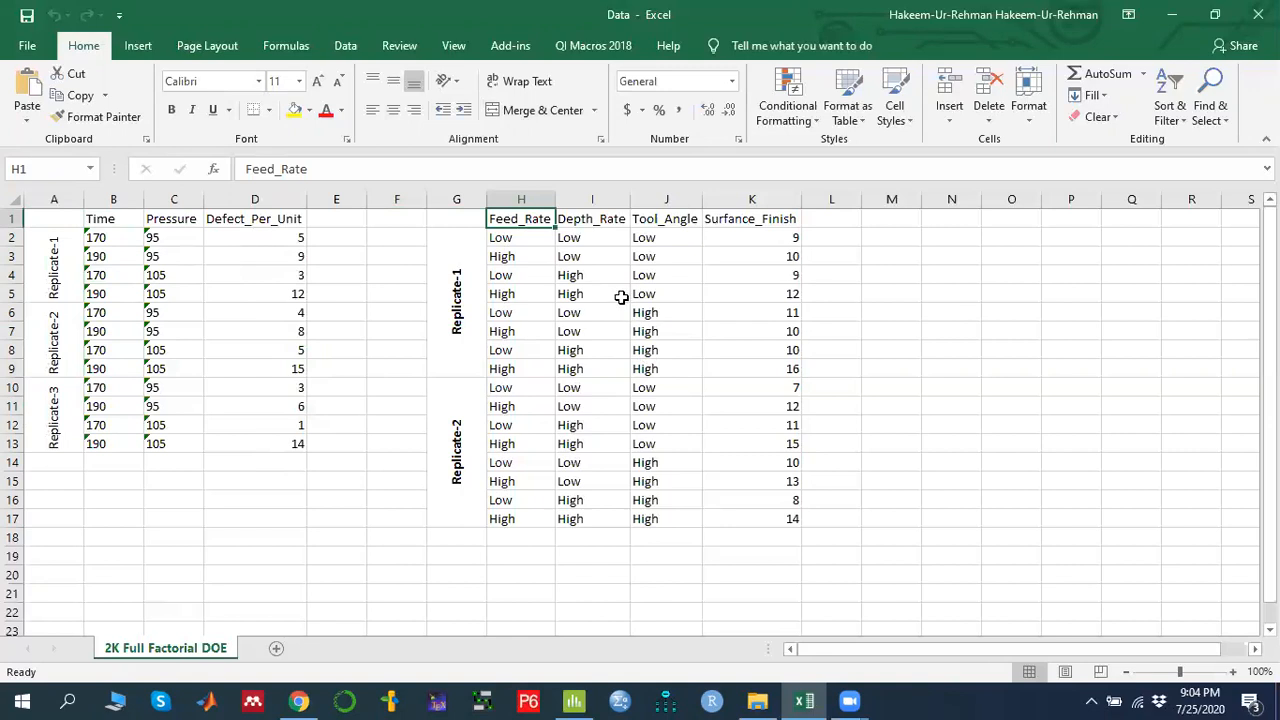
left_click(597, 220)
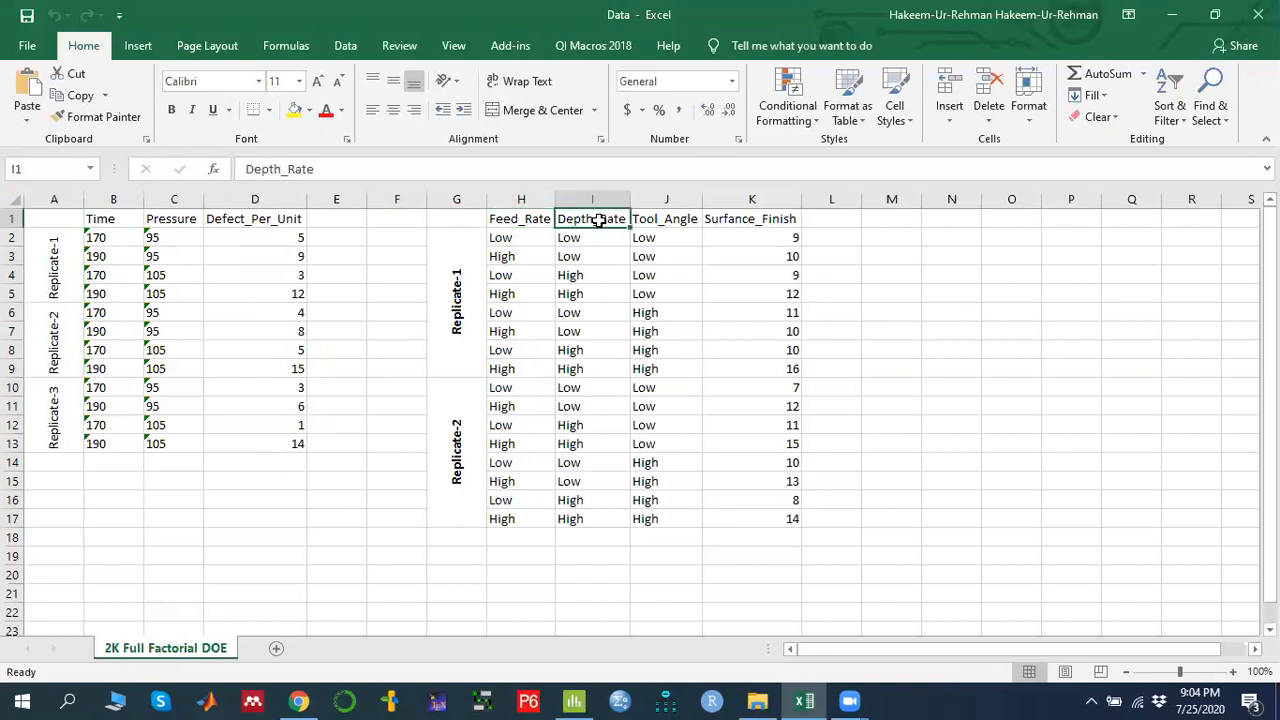
left_click(665, 221)
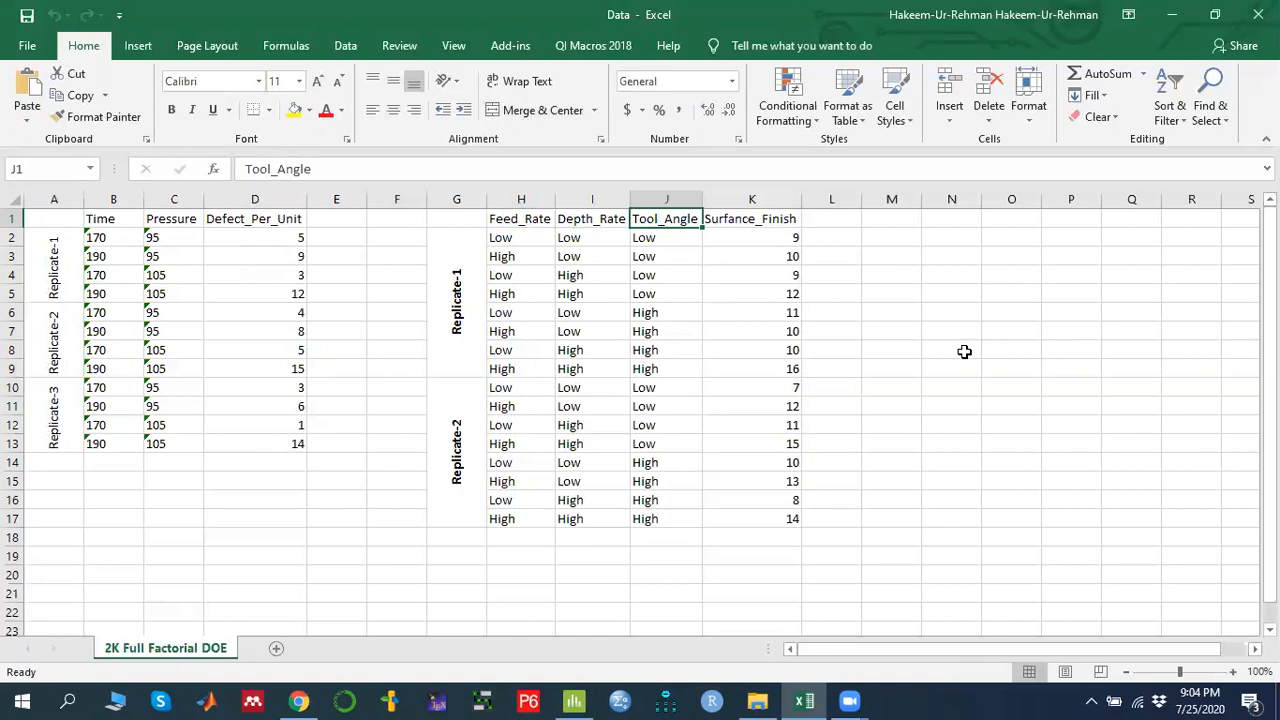
left_click(760, 219)
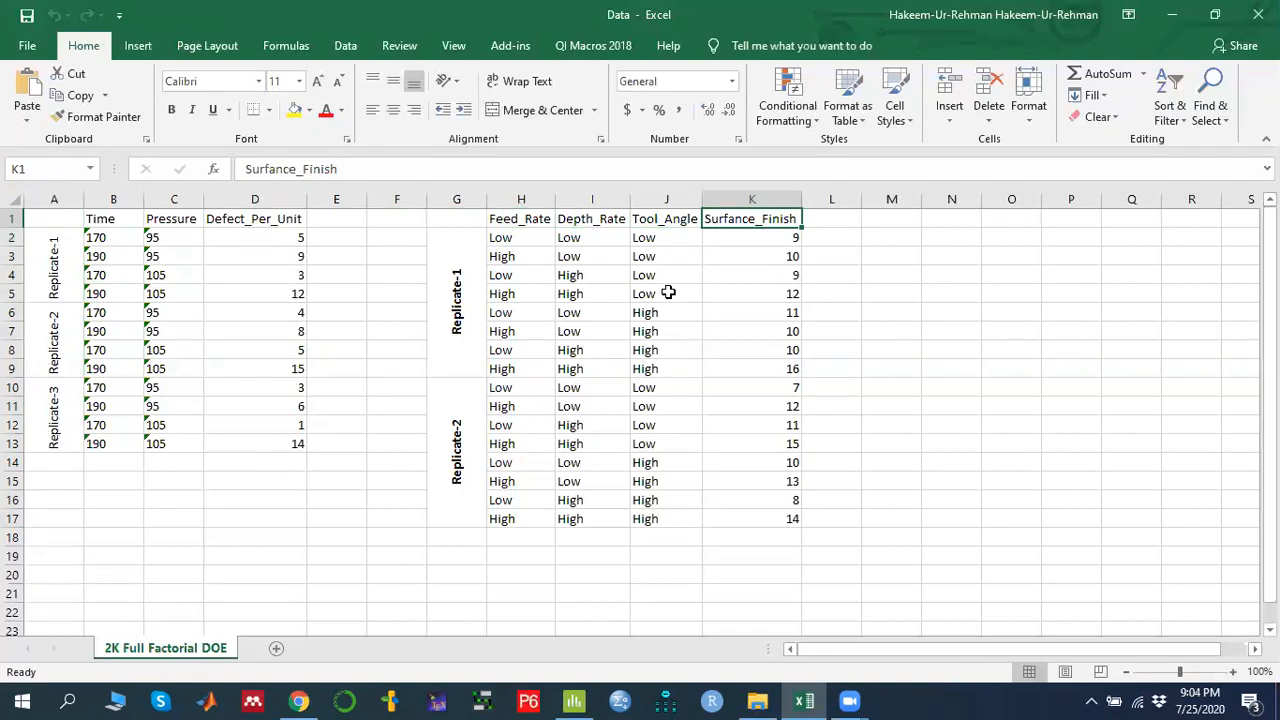
left_click(521, 219)
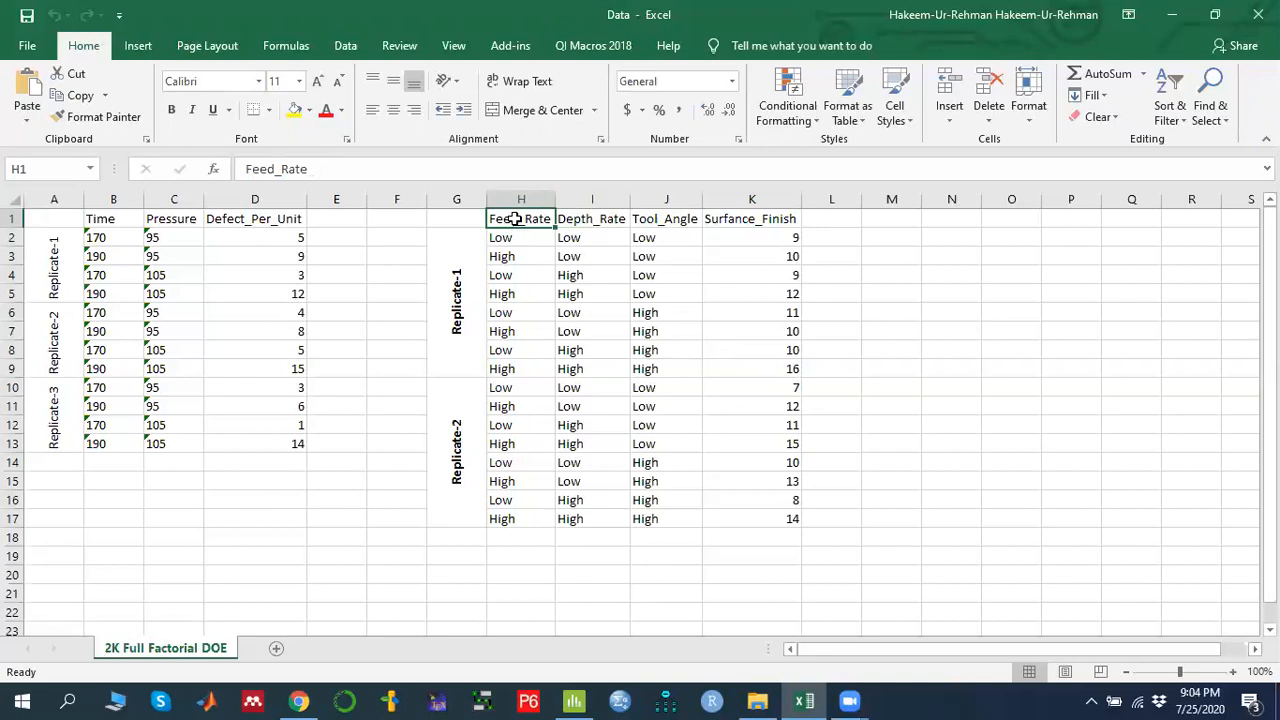
left_click(585, 218)
left_click(655, 218)
left_click(507, 242)
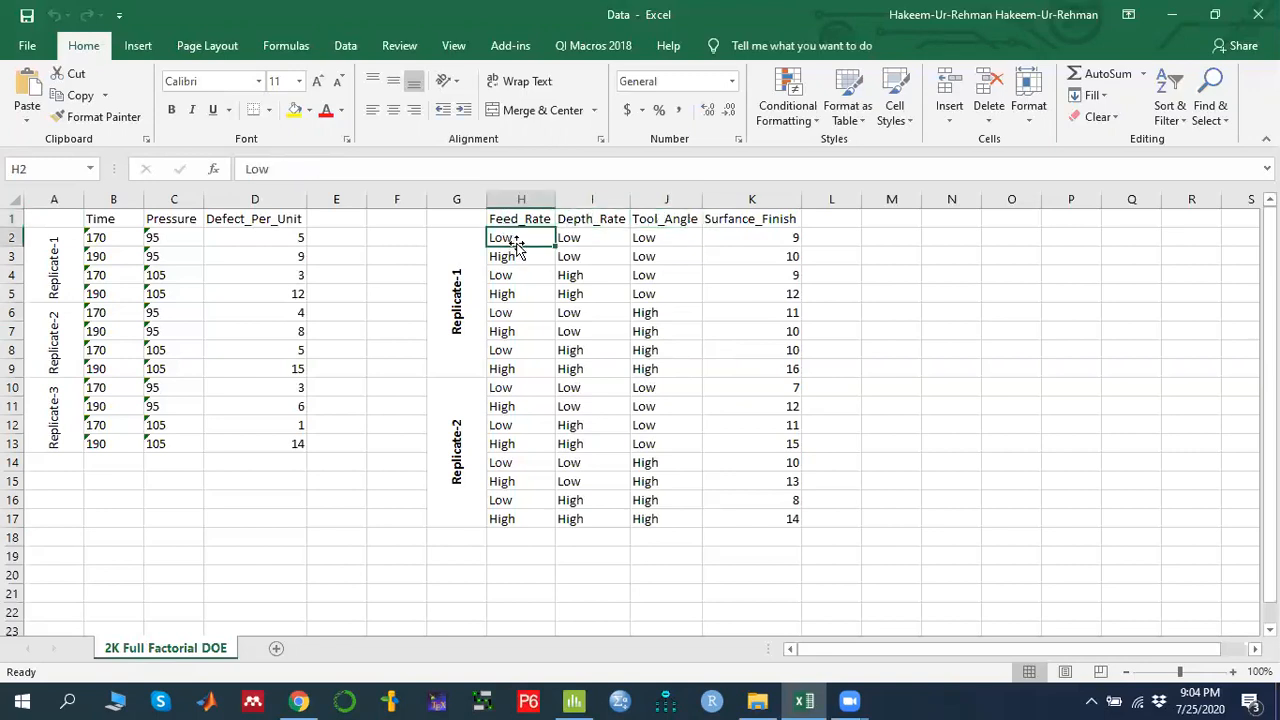
left_click(521, 258)
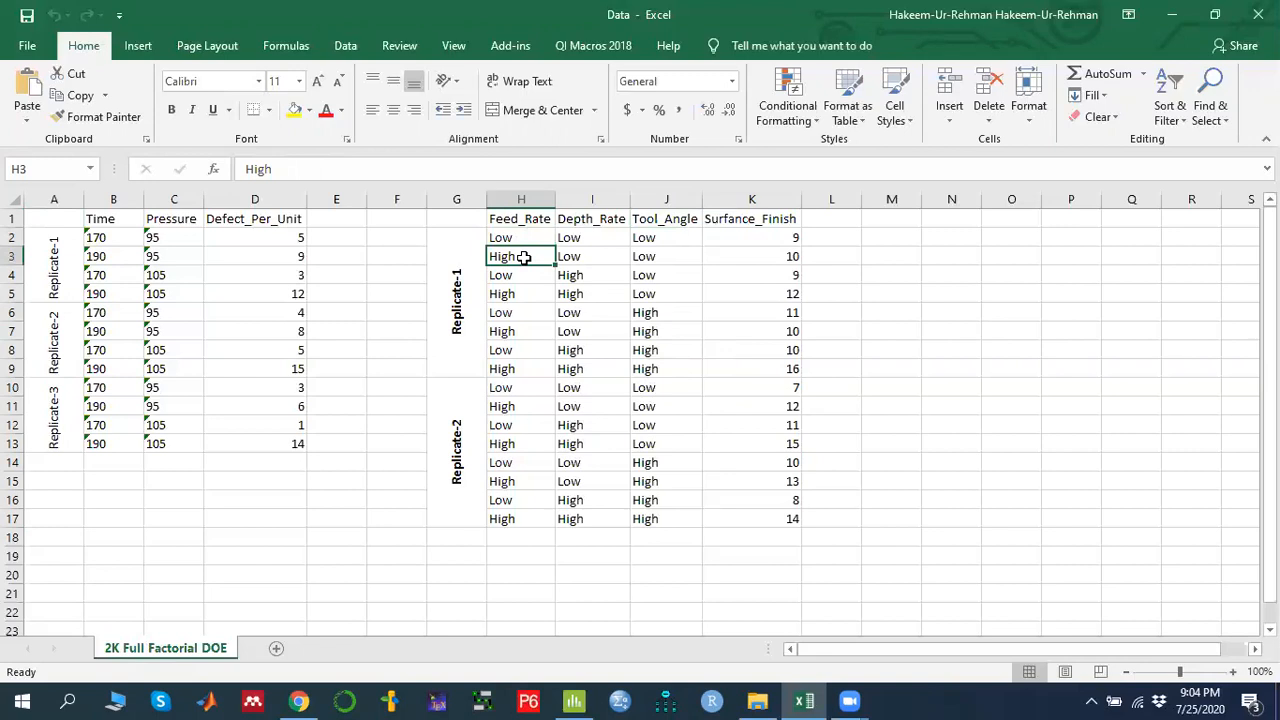
left_click(530, 215)
left_click(513, 239)
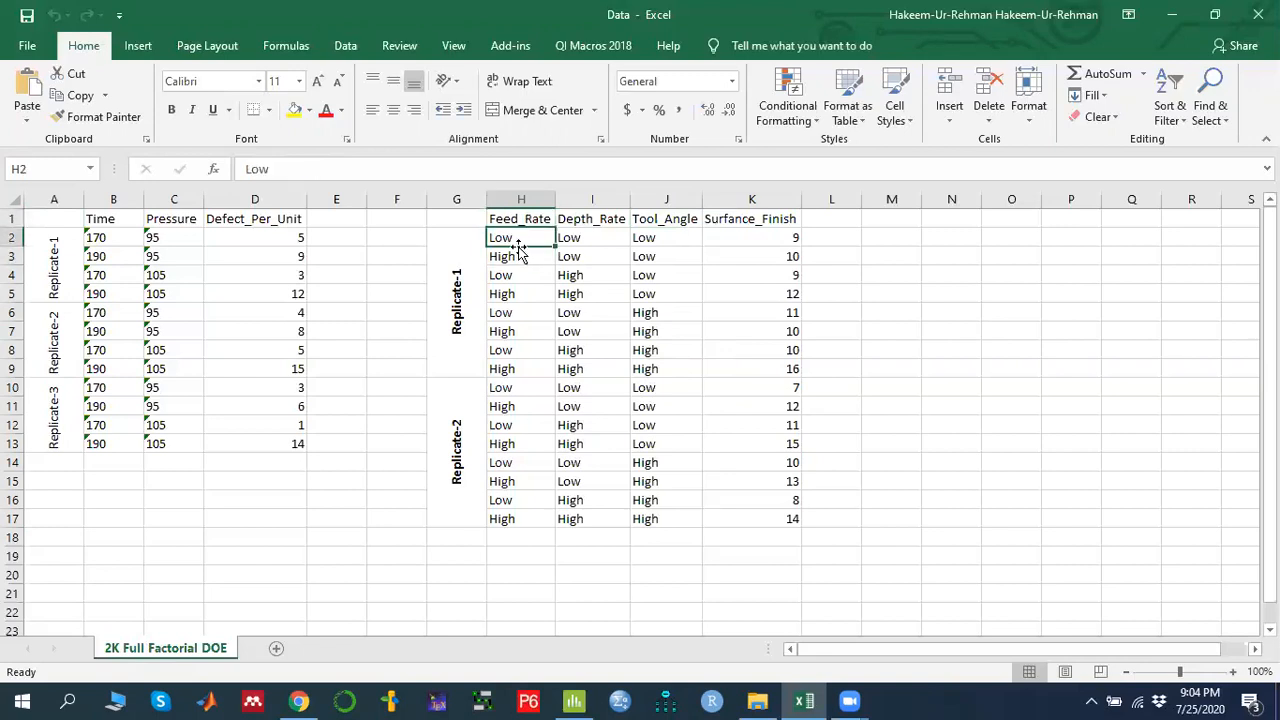
left_click(517, 259)
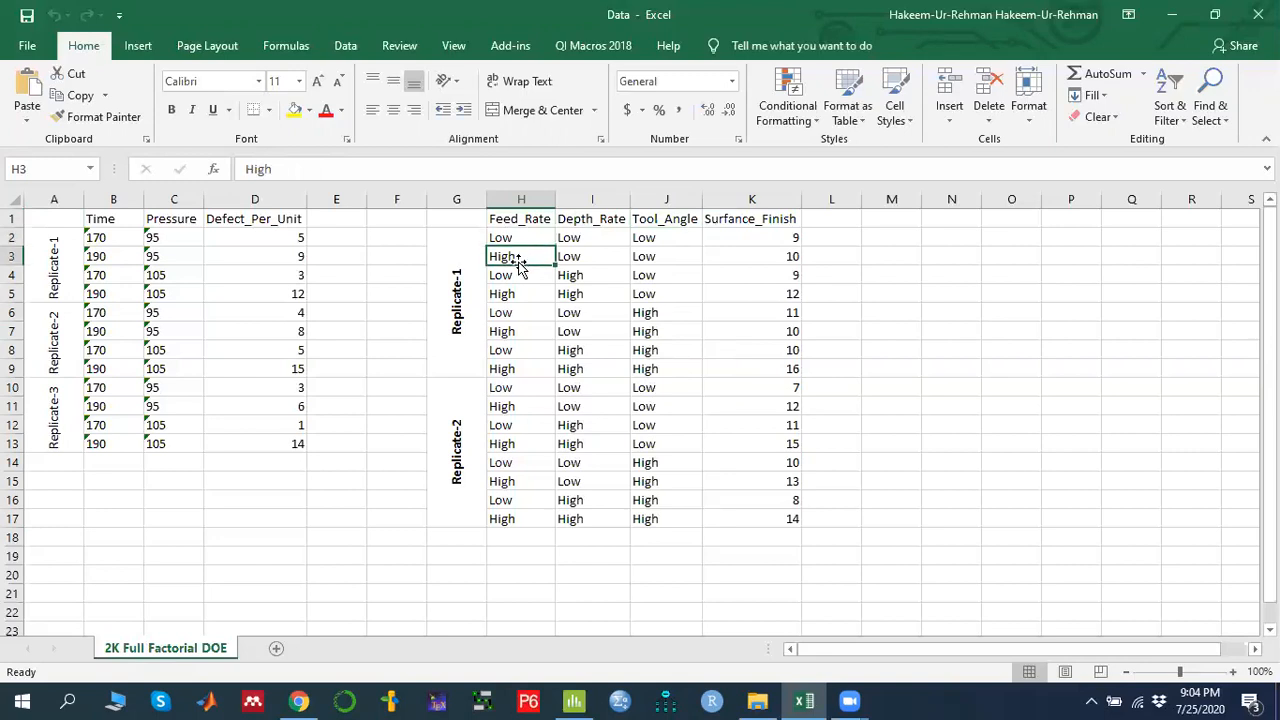
left_click(512, 239)
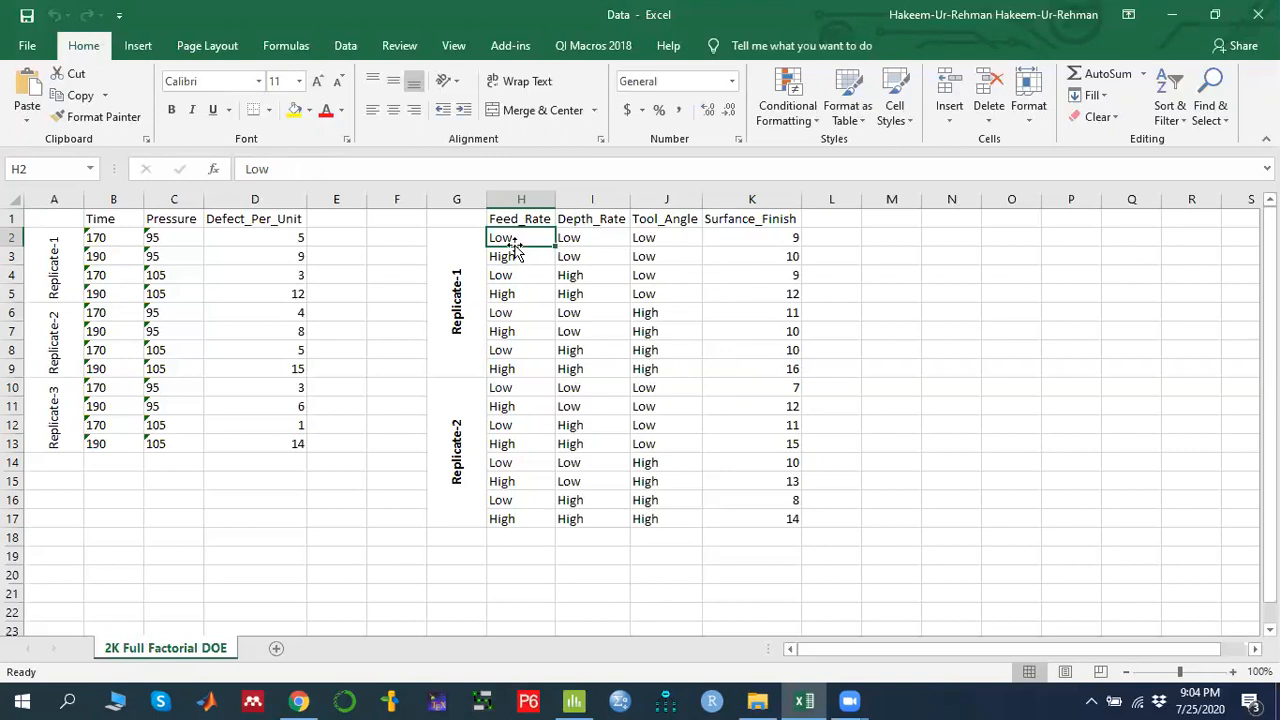
Examine the factor level combinations and the Surfance_Finish responses of the first two runs in the second experiment.
left_click_drag(508, 237, 651, 239)
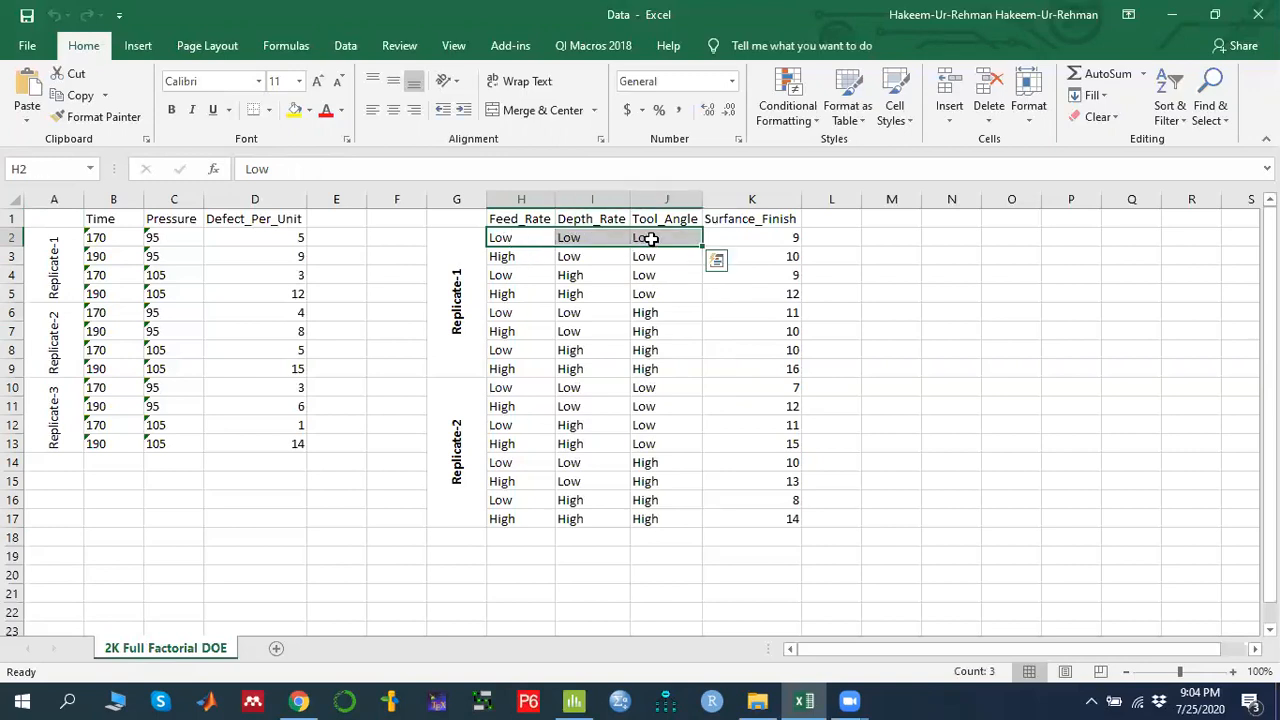
left_click(760, 238)
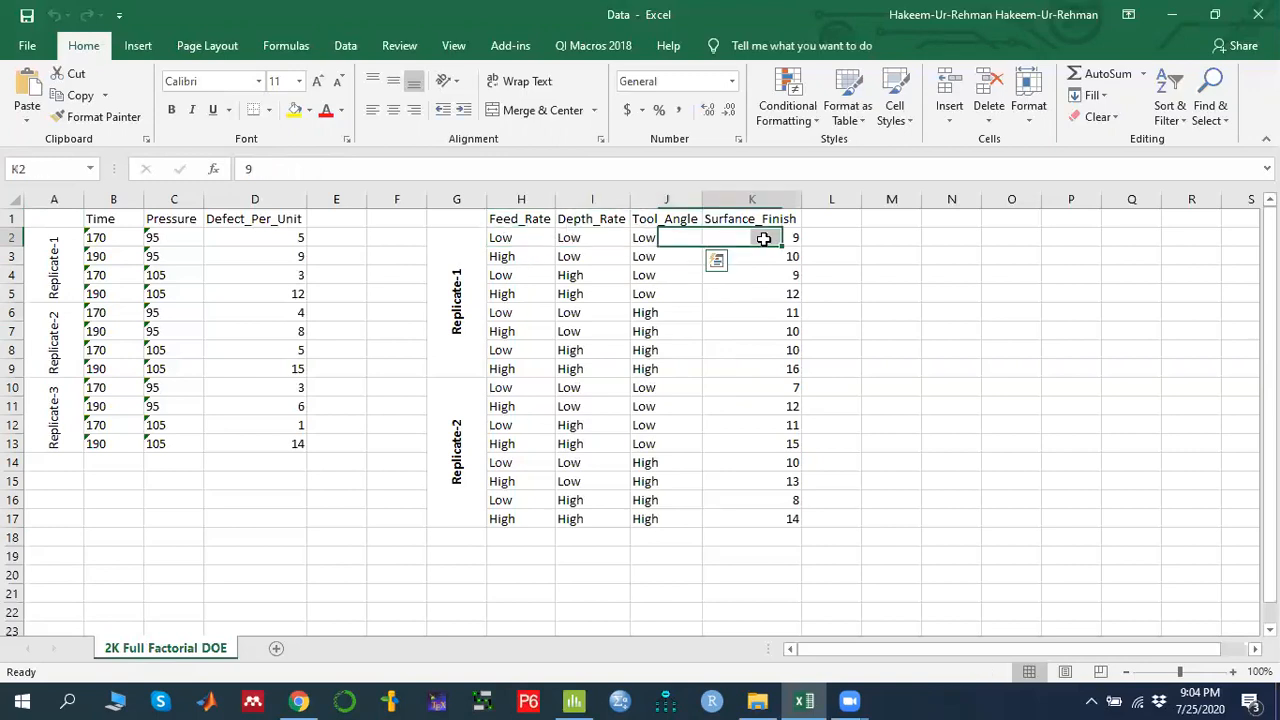
left_click(510, 257)
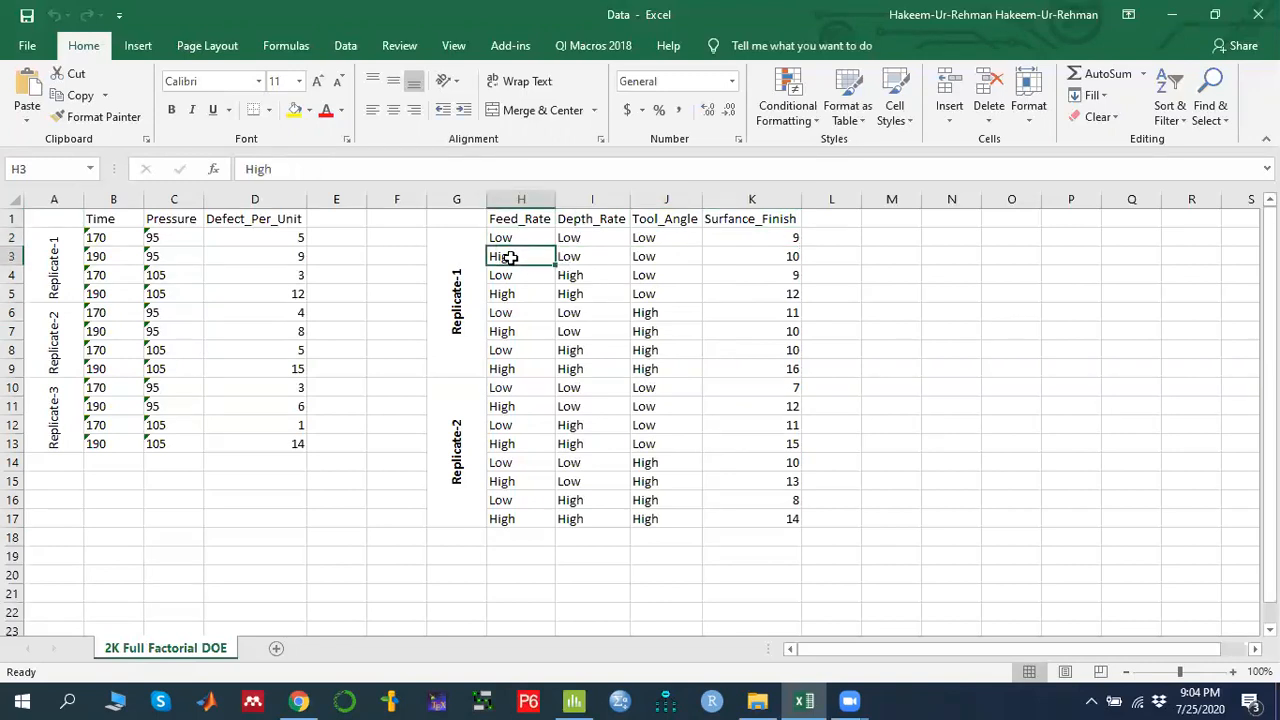
left_click(594, 259)
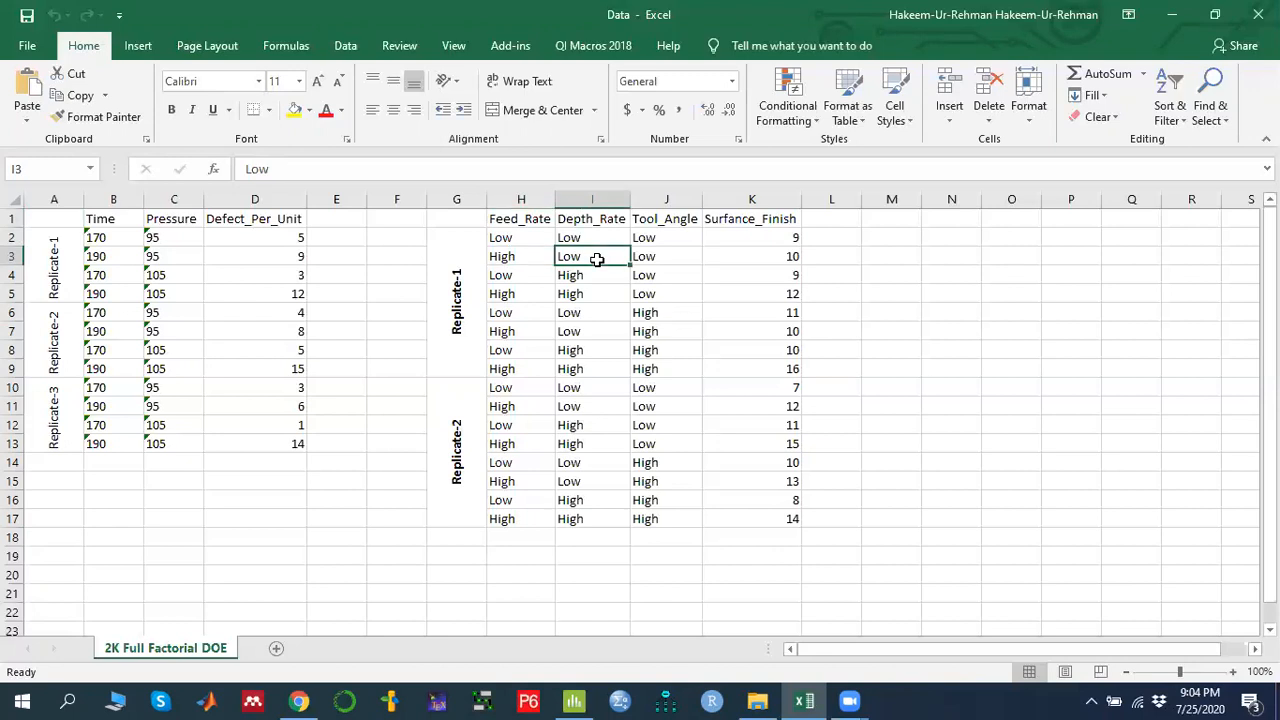
left_click(669, 254)
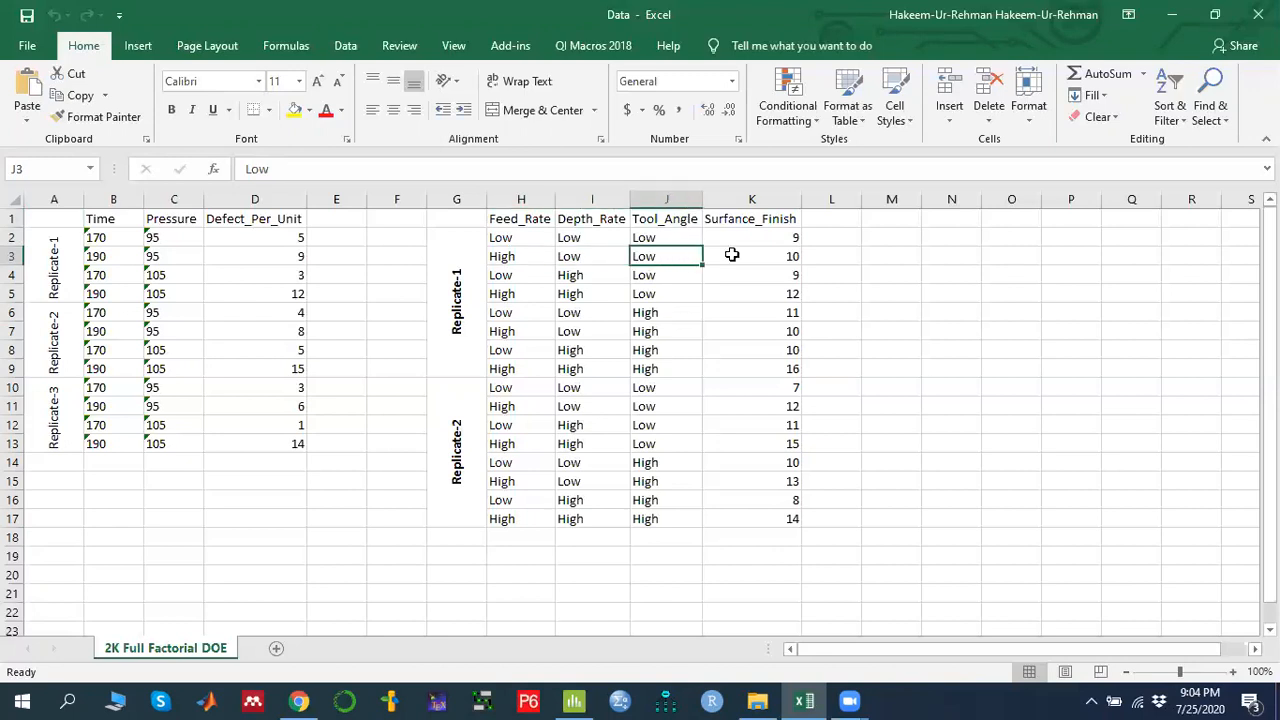
left_click(782, 257)
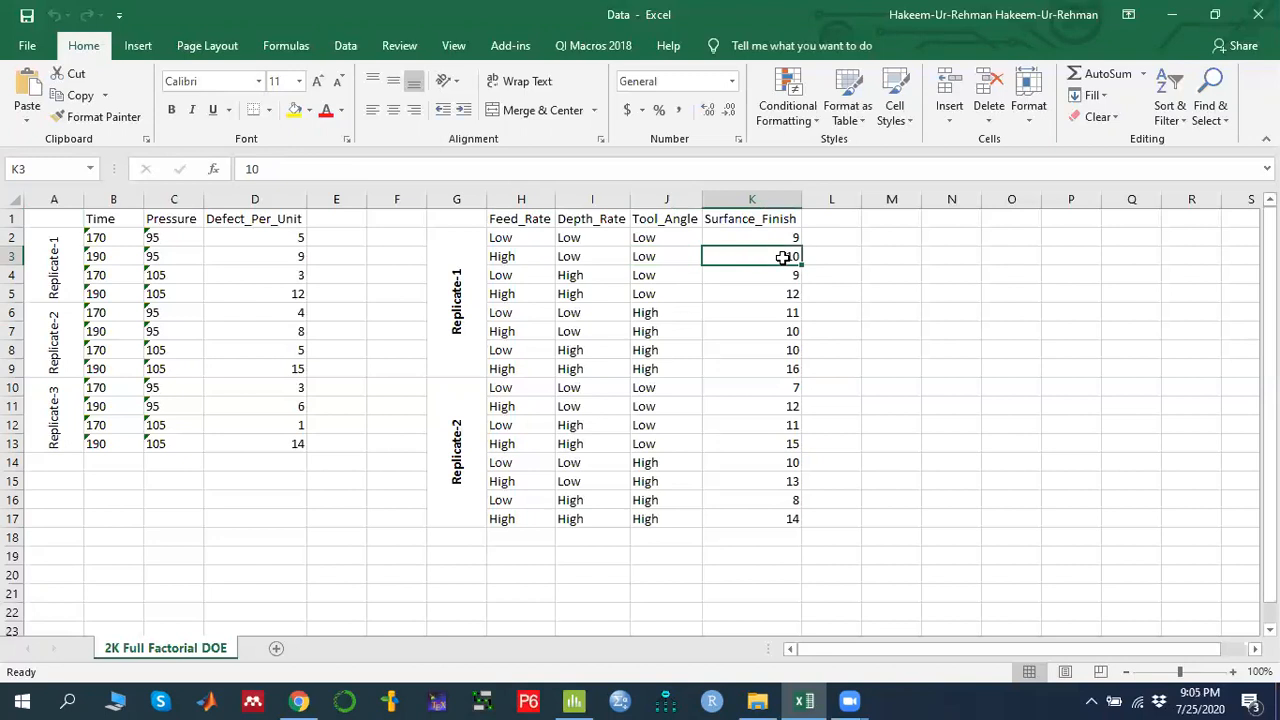
left_click(585, 259)
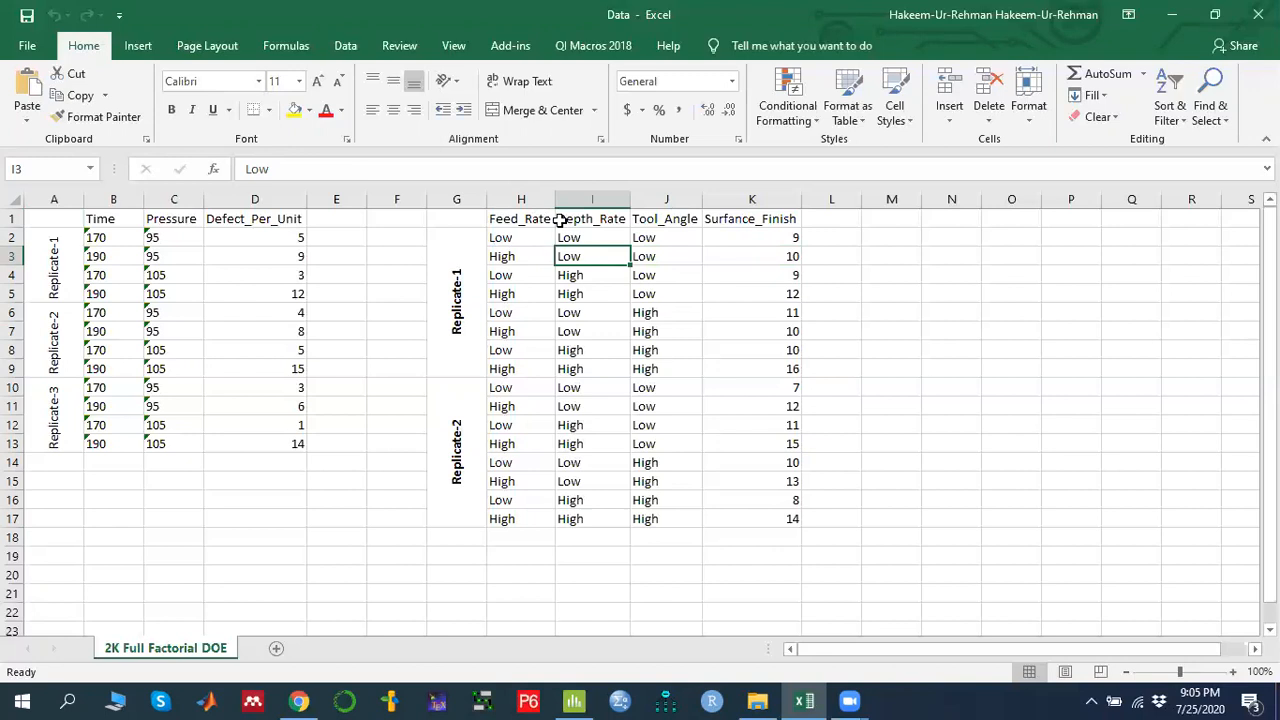
Compare the factor columns of both experiments and examine the low and high levels of Feed_Rate and Tool_Angle.
left_click_drag(102, 220, 190, 425)
left_click(521, 256)
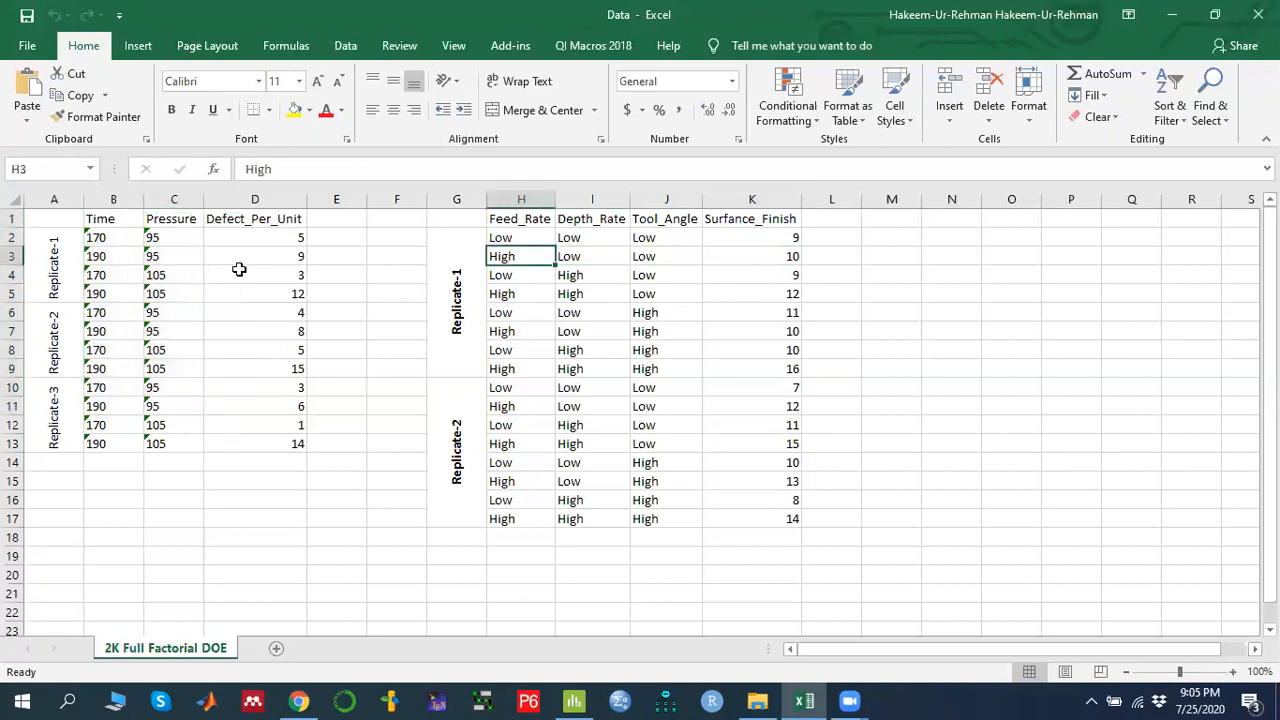
left_click_drag(100, 216, 177, 425)
left_click(586, 256)
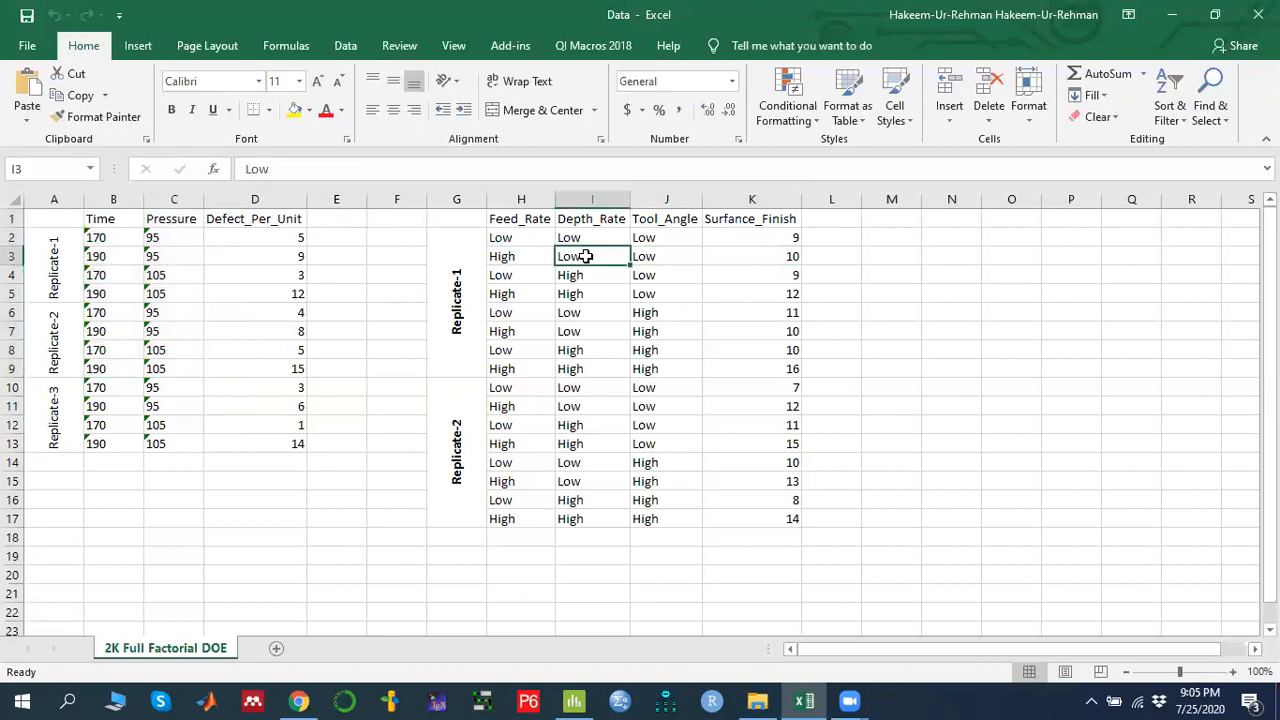
mouse_move(500, 223)
left_mouse_down()
mouse_move(606, 269)
mouse_move(686, 434)
mouse_move(682, 515)
left_mouse_up()
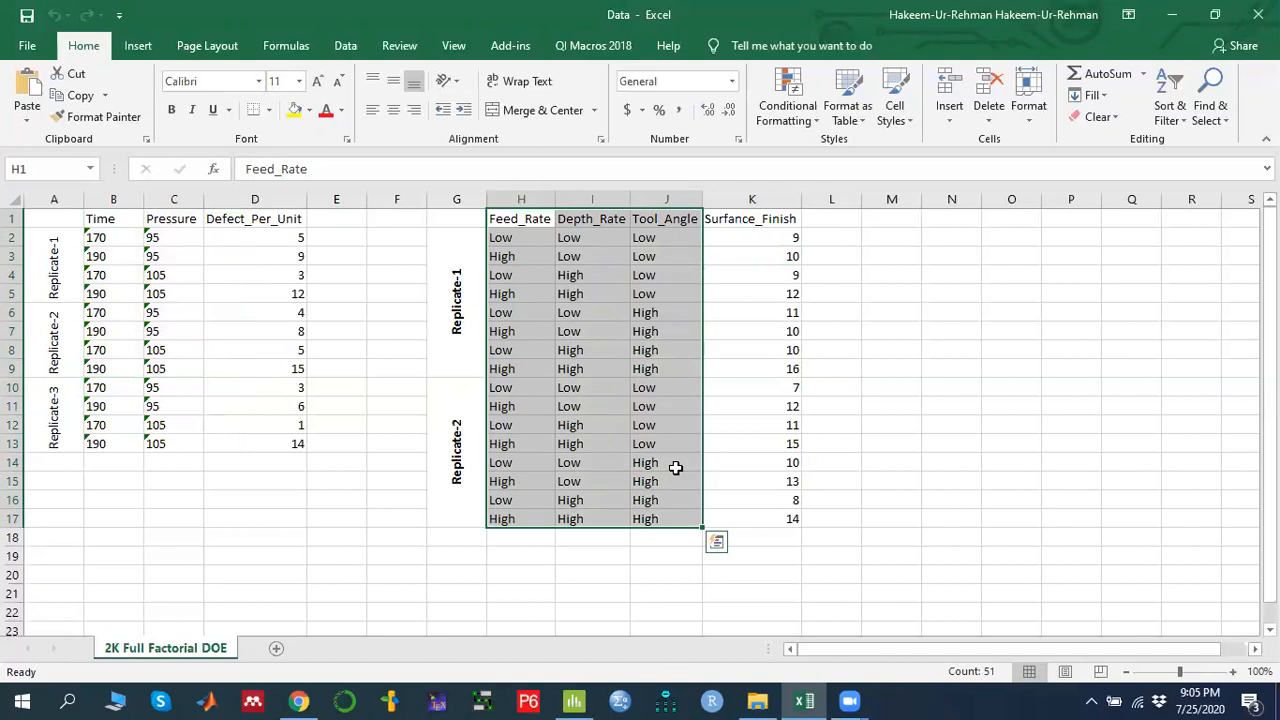
left_click(519, 240)
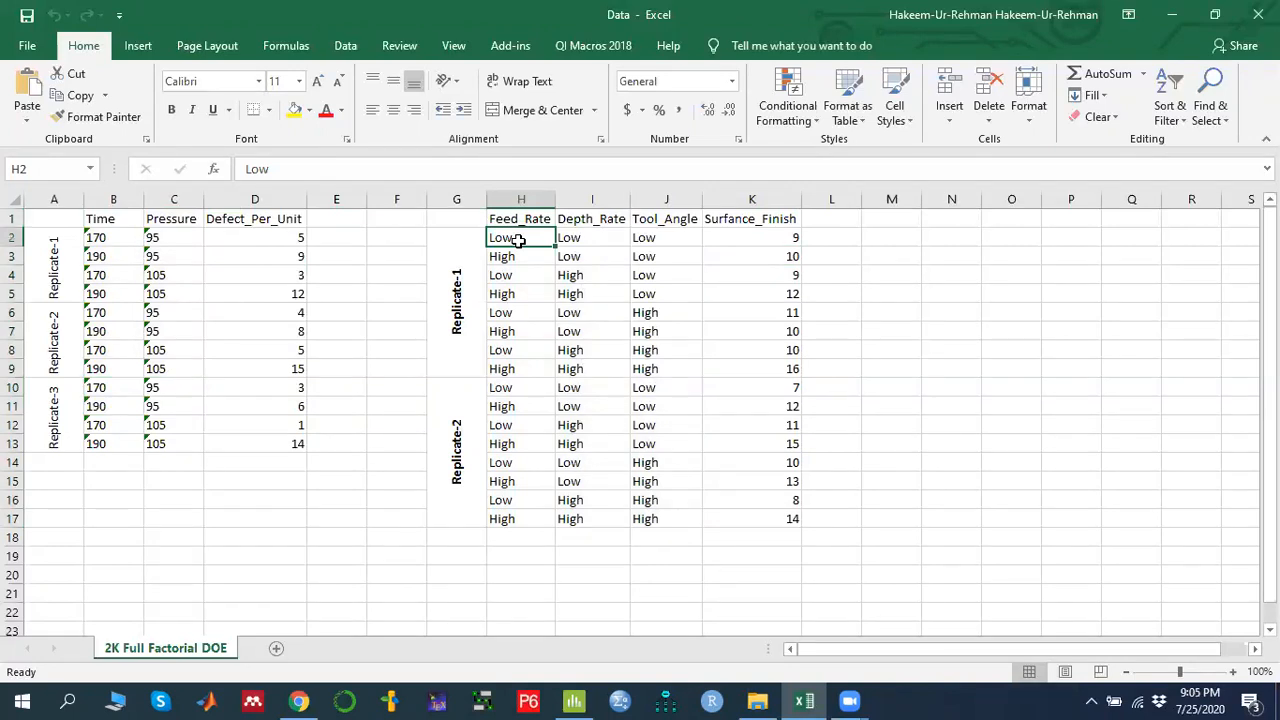
left_click(530, 256)
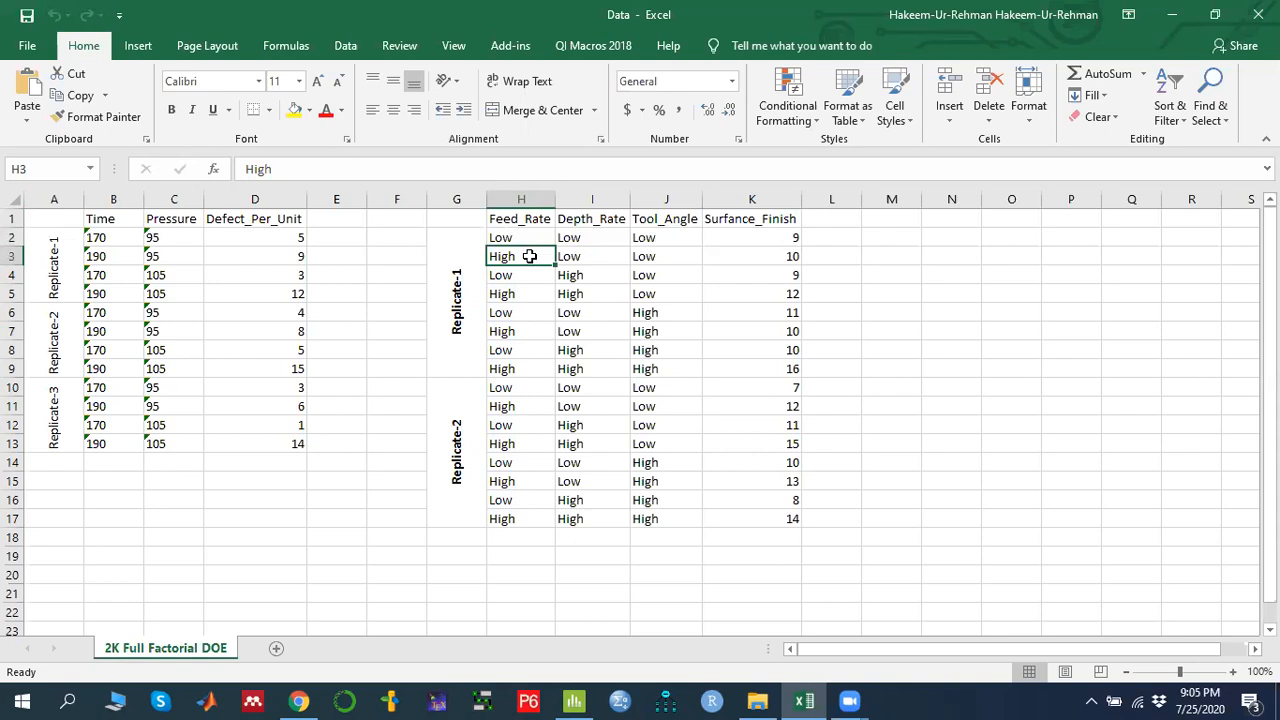
left_click(666, 239)
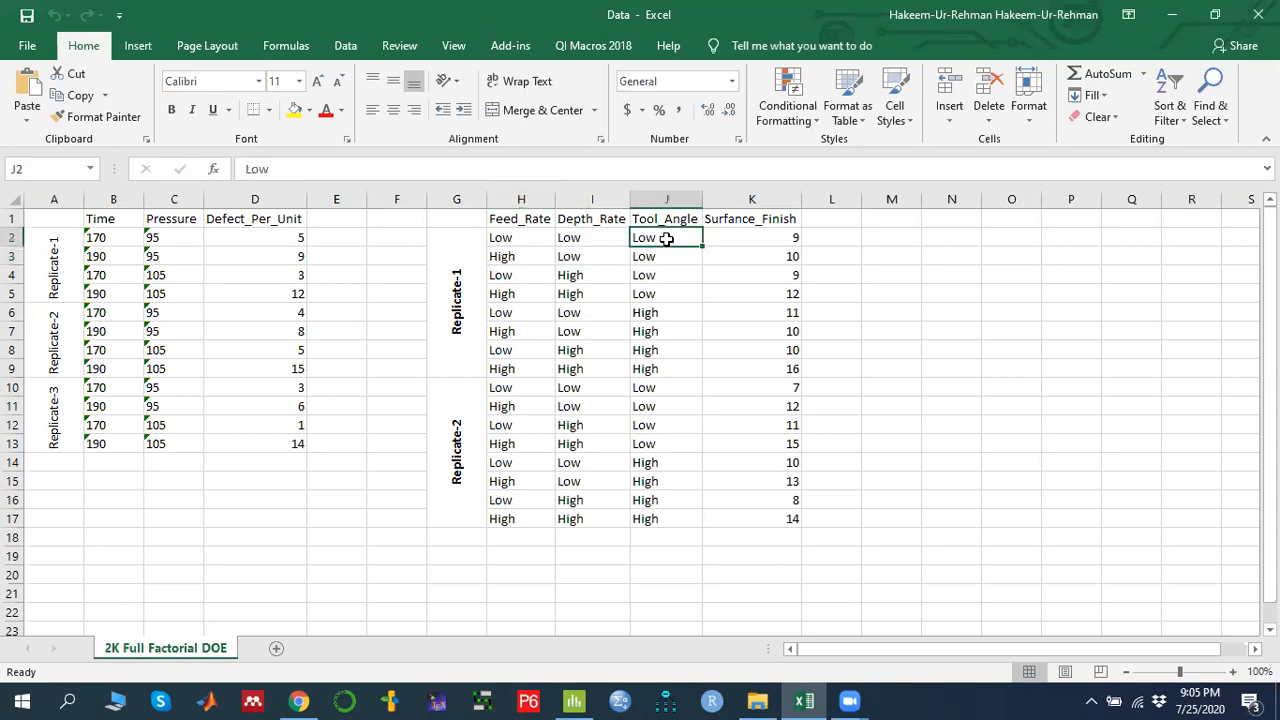
left_click(670, 310)
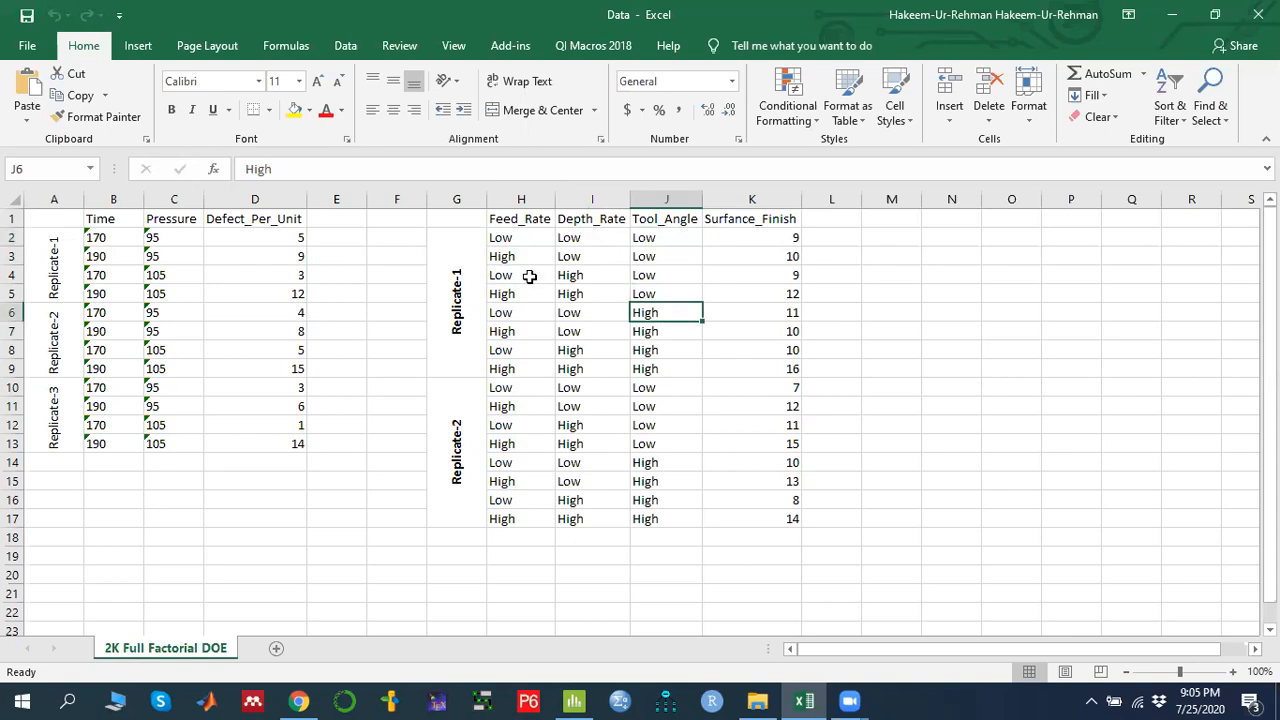
left_click(508, 238)
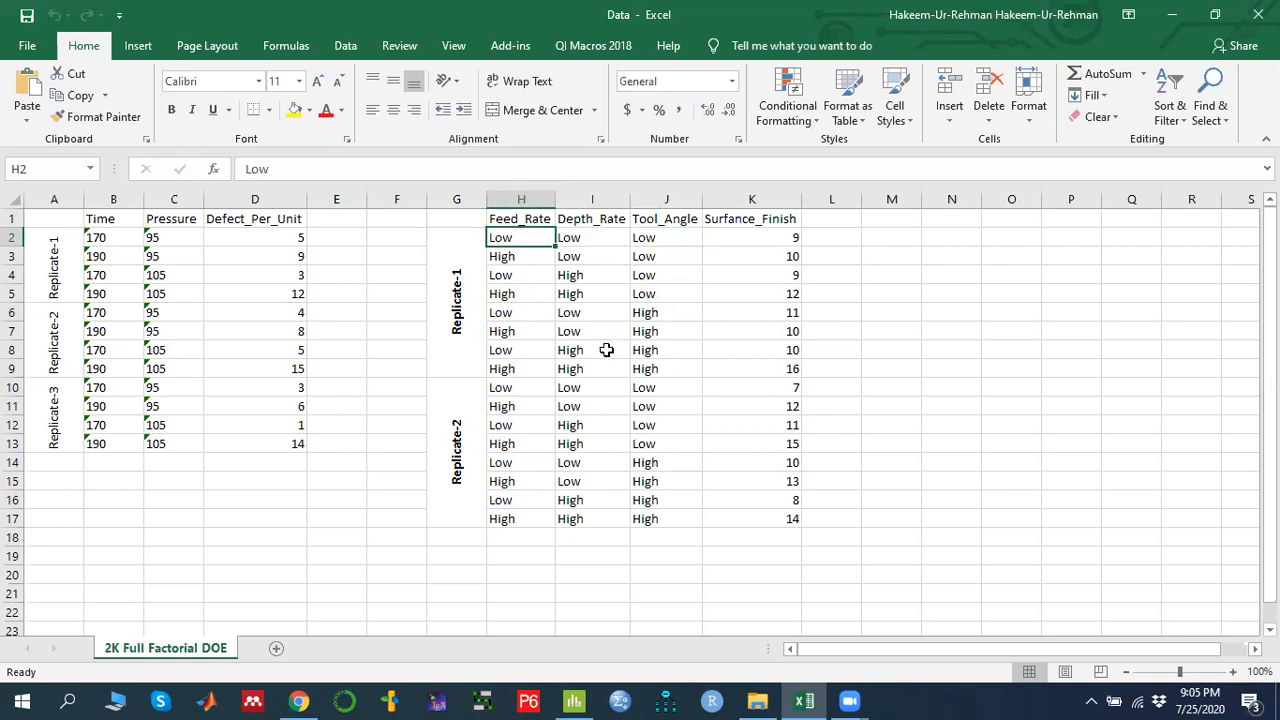
Examine the Replicate-1 and Replicate-2 blocks of runs in the surface finish experiment.
left_click_drag(463, 234, 843, 309)
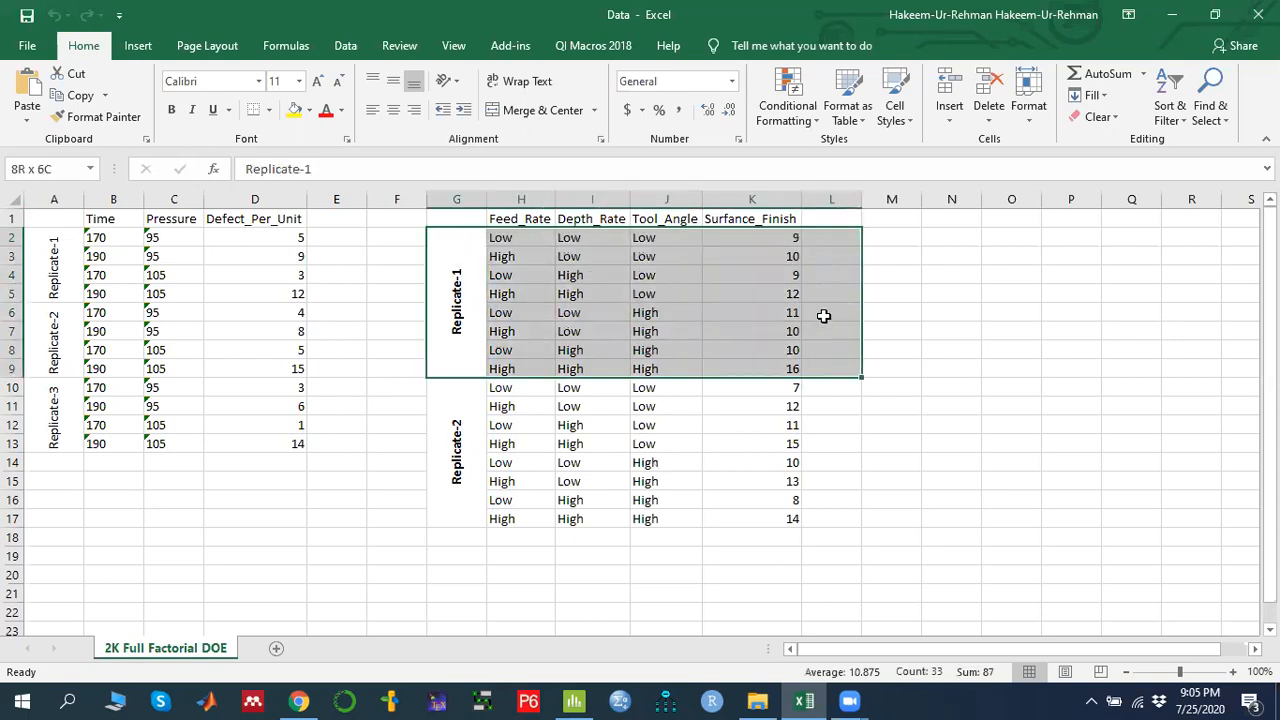
left_click_drag(458, 412, 756, 458)
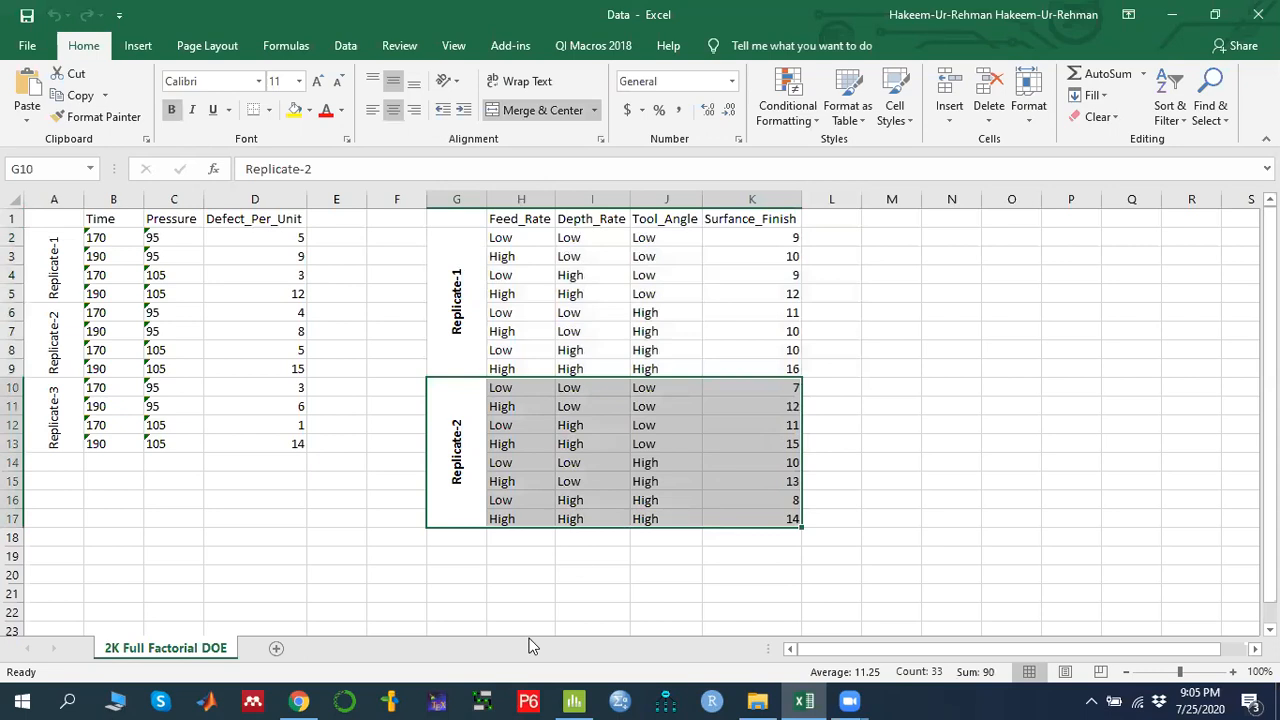
left_click(662, 425)
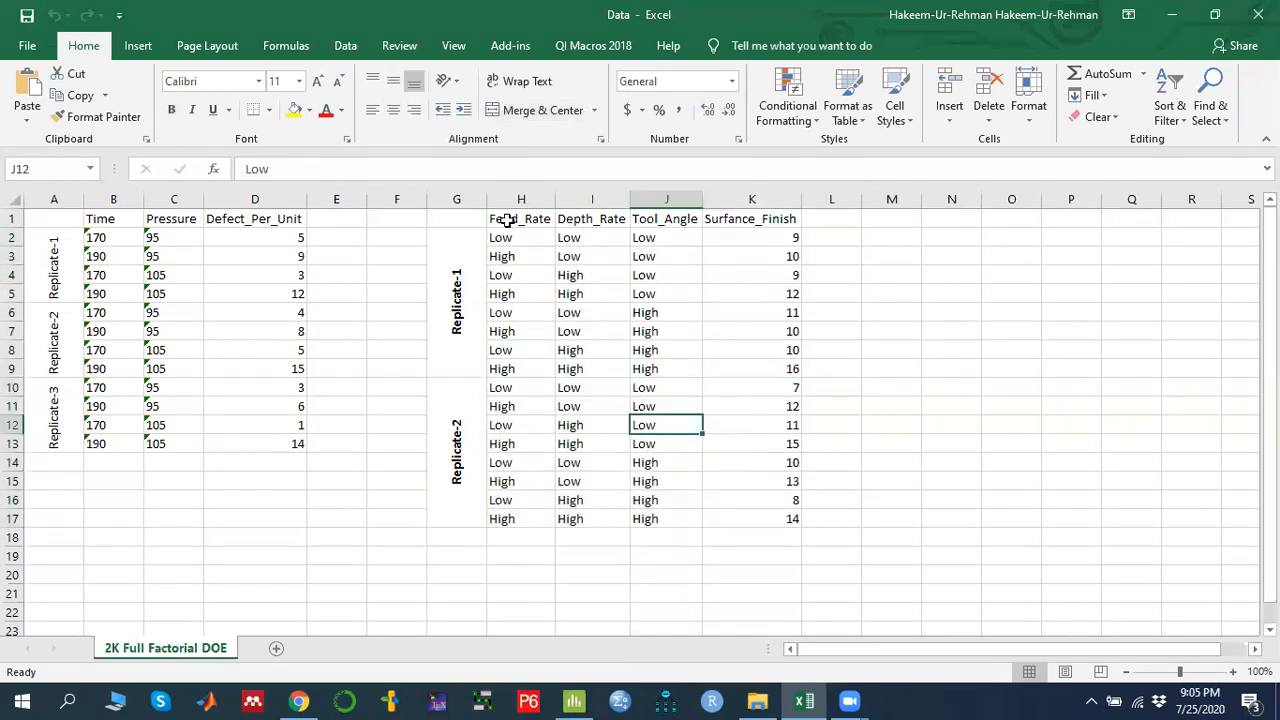
left_click_drag(466, 220, 790, 428)
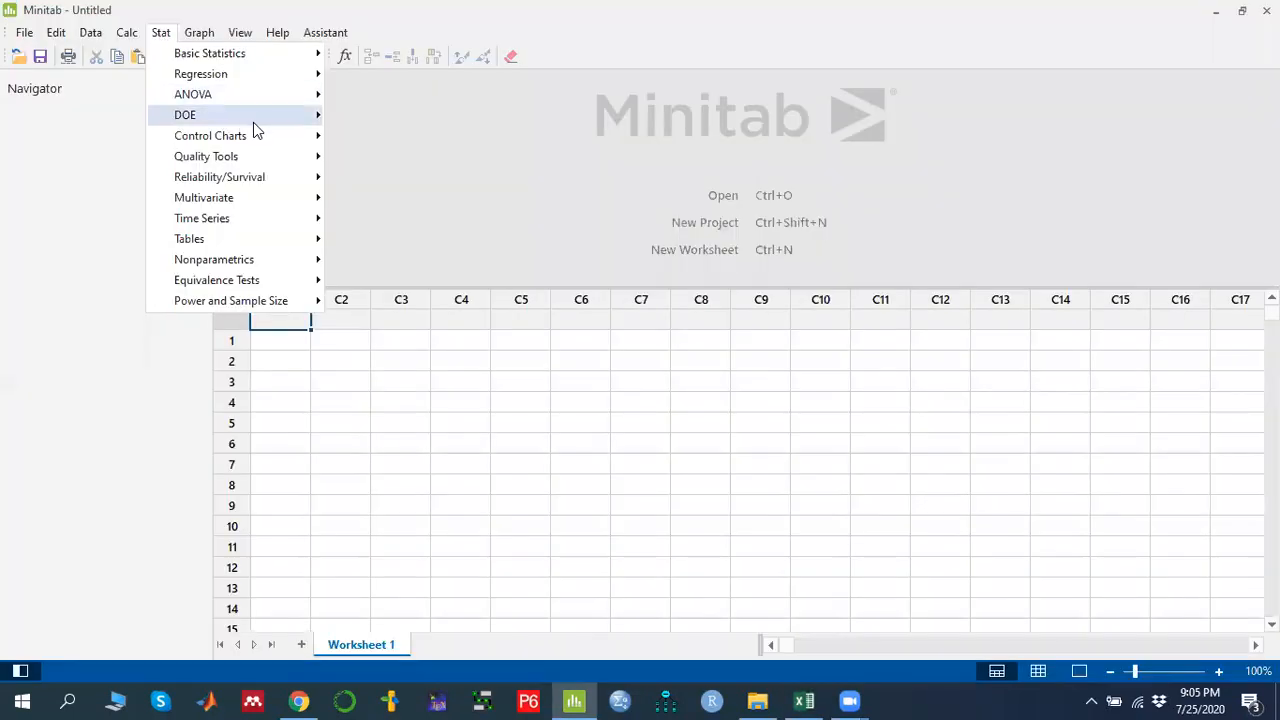
Start a new 2-level factorial design with default generators and set the number of factors to 3.
mouse_move(253, 122)
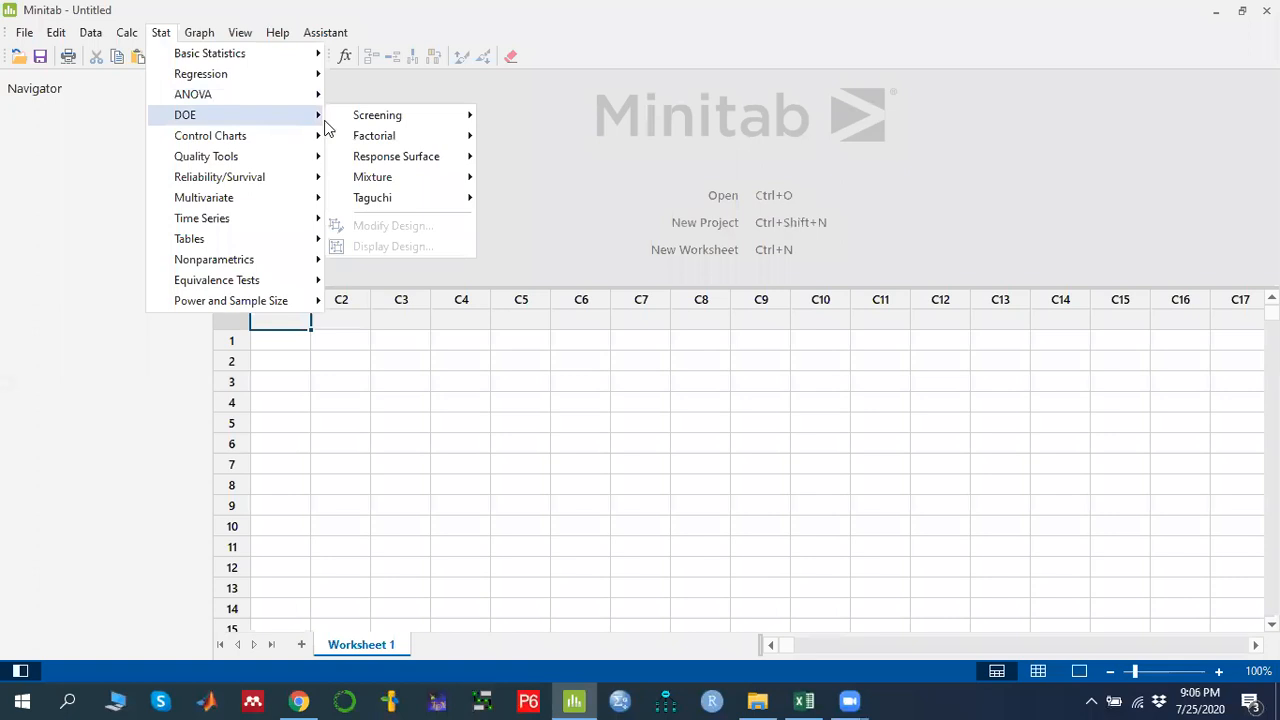
mouse_move(436, 148)
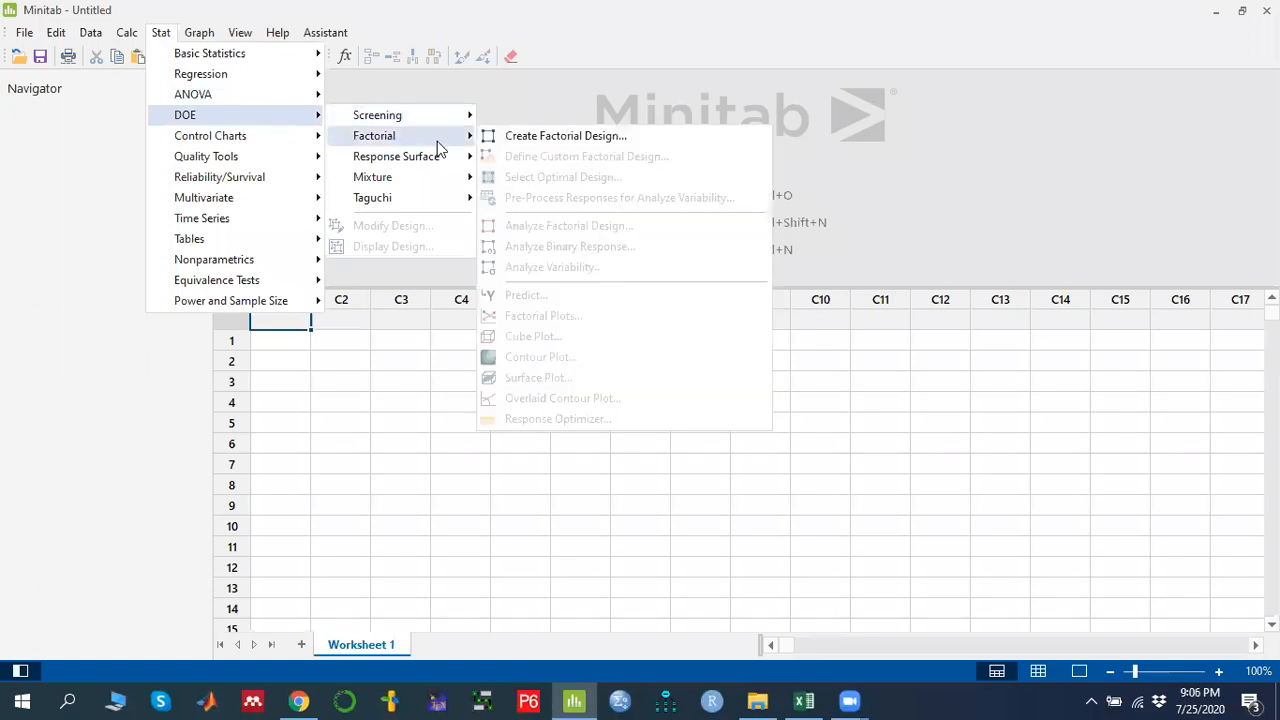
left_click(540, 137)
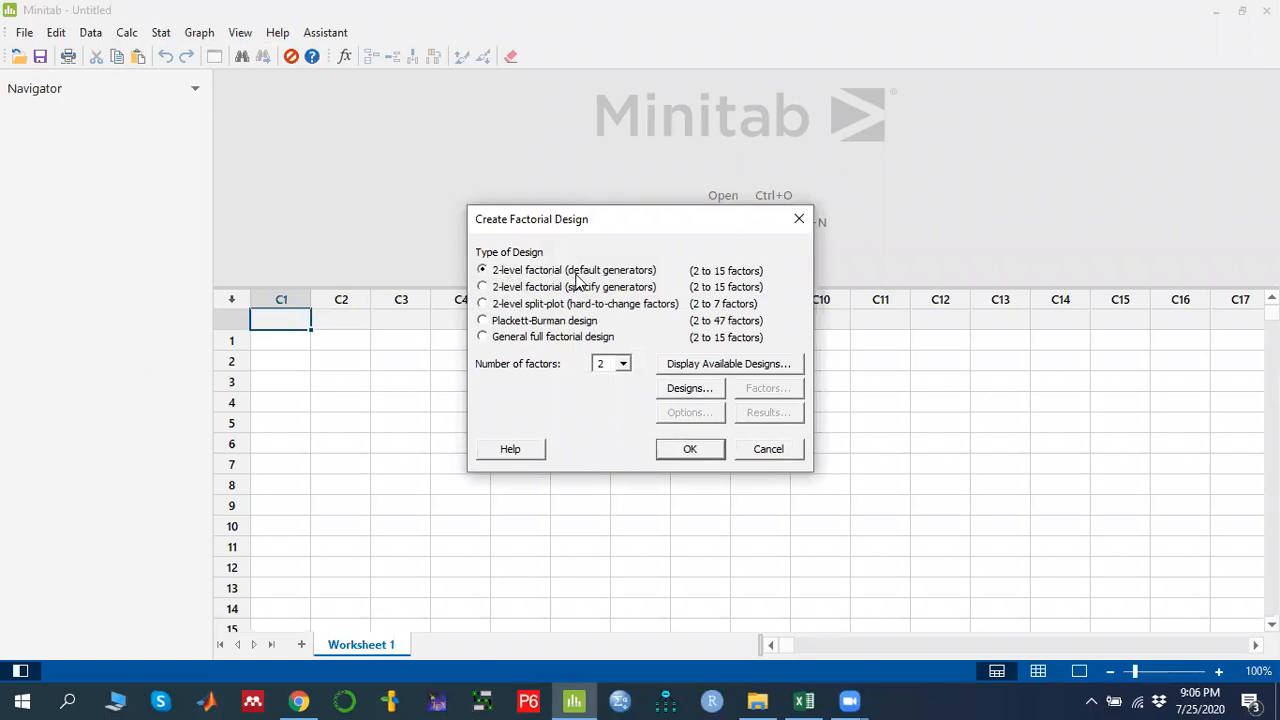
left_click(623, 364)
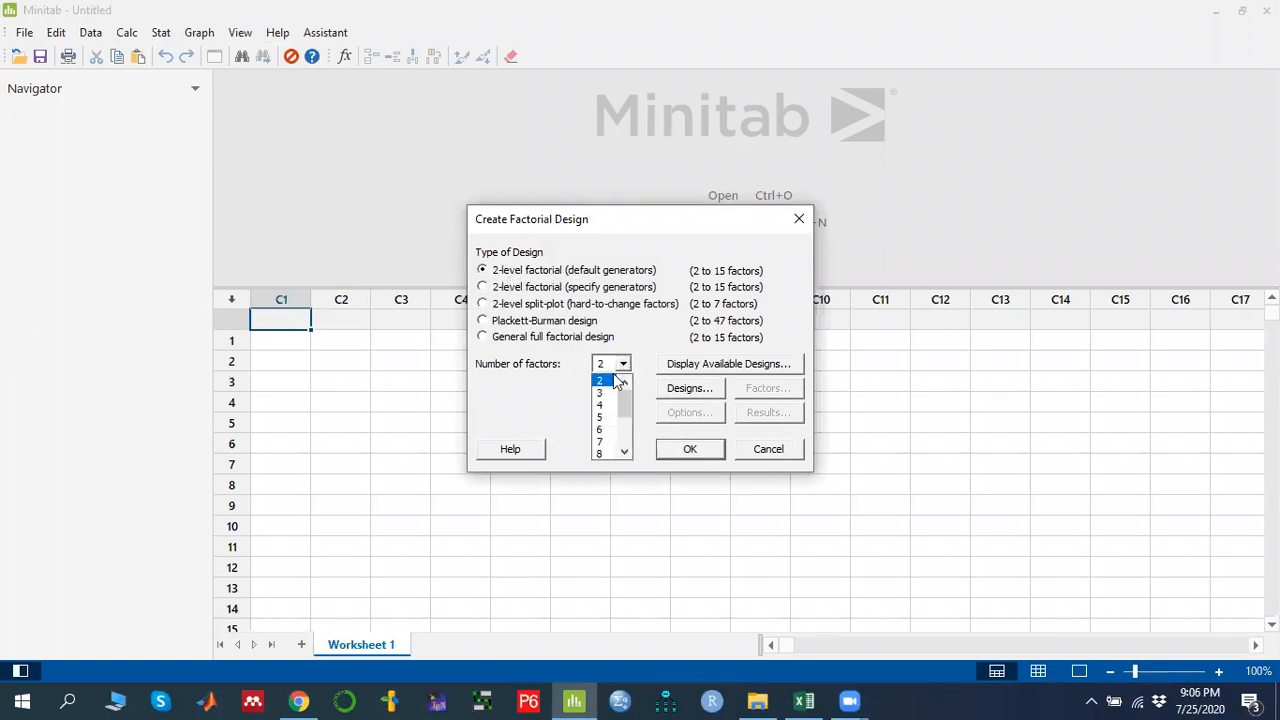
left_click(604, 395)
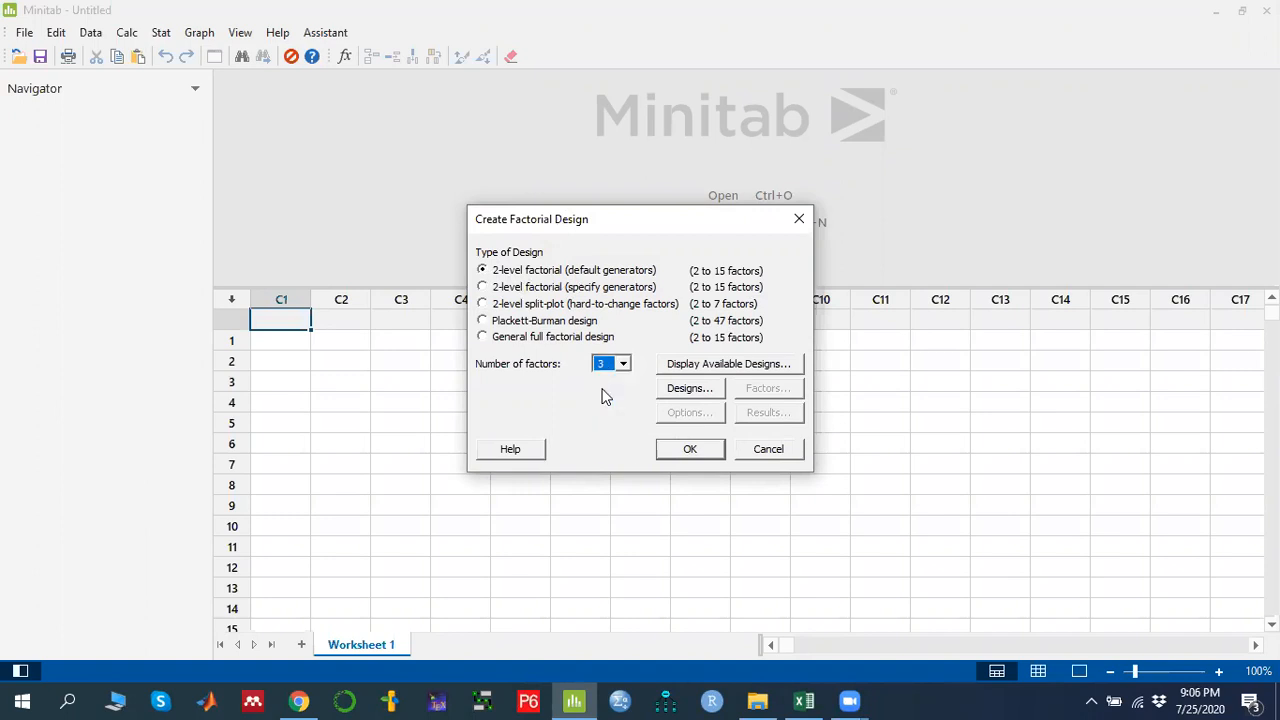
Choose the full factorial design with 8 runs and set 2 replicates for the corner points.
left_click(690, 389)
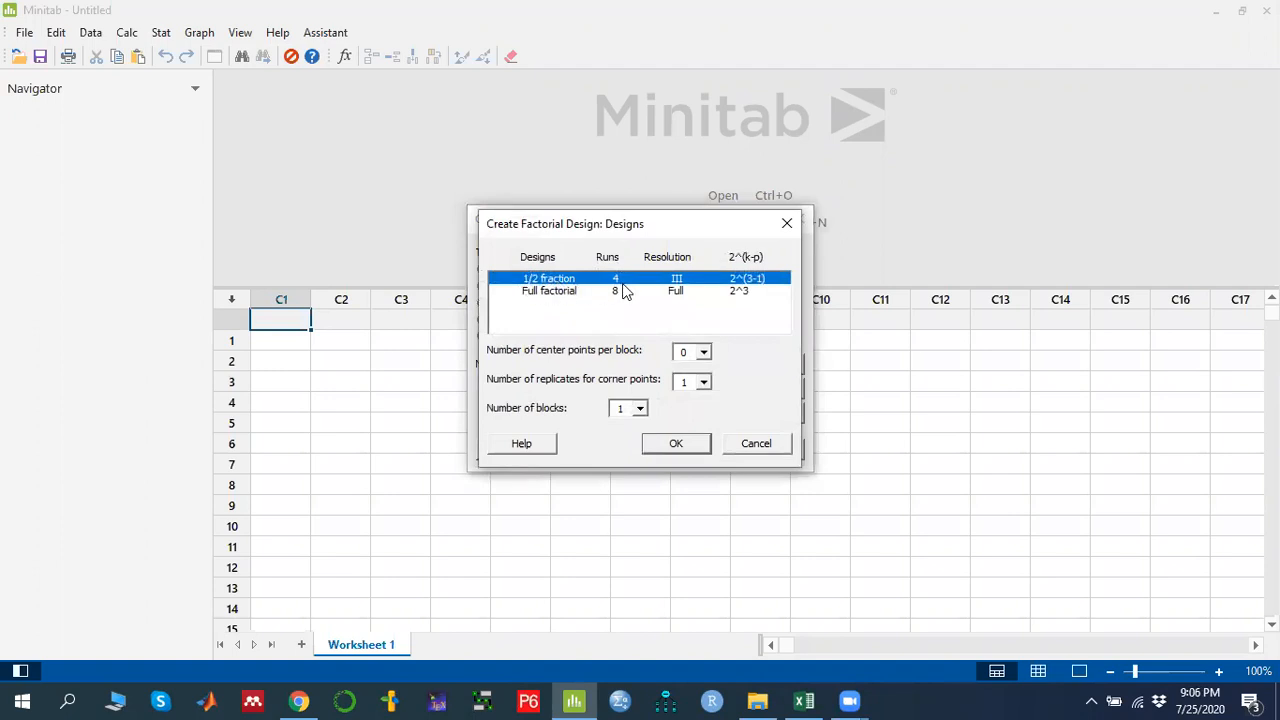
left_click(545, 296)
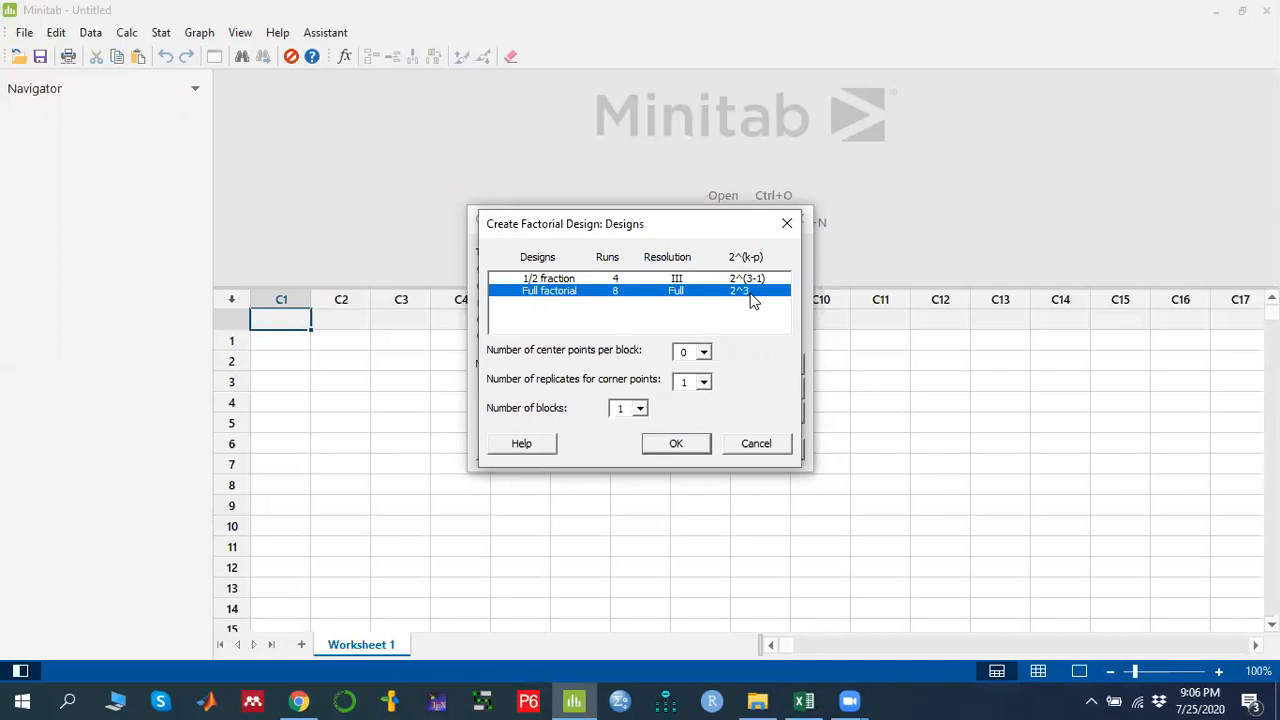
left_click(704, 382)
left_click(684, 411)
left_click(804, 700)
left_click(806, 700)
left_click(703, 450)
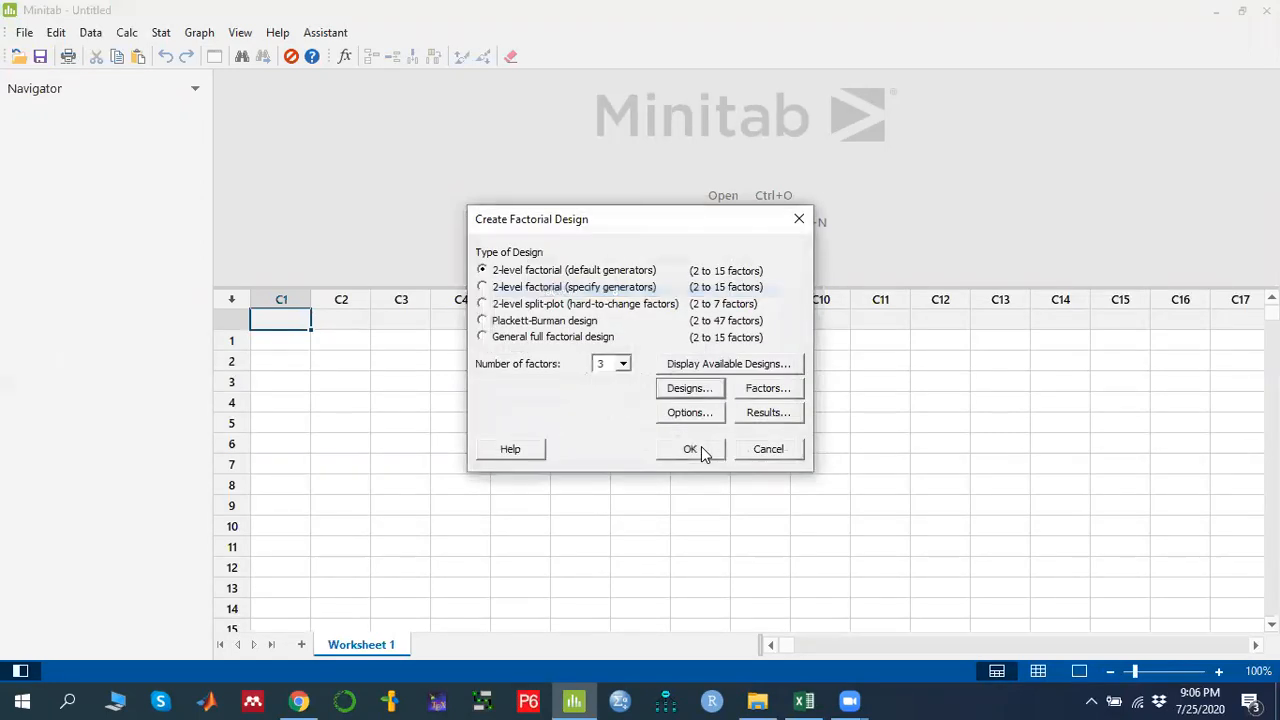
Name factor A Feed_Rate by copying the heading from the surface finish data in Excel into Minitab's factor settings.
left_click(767, 389)
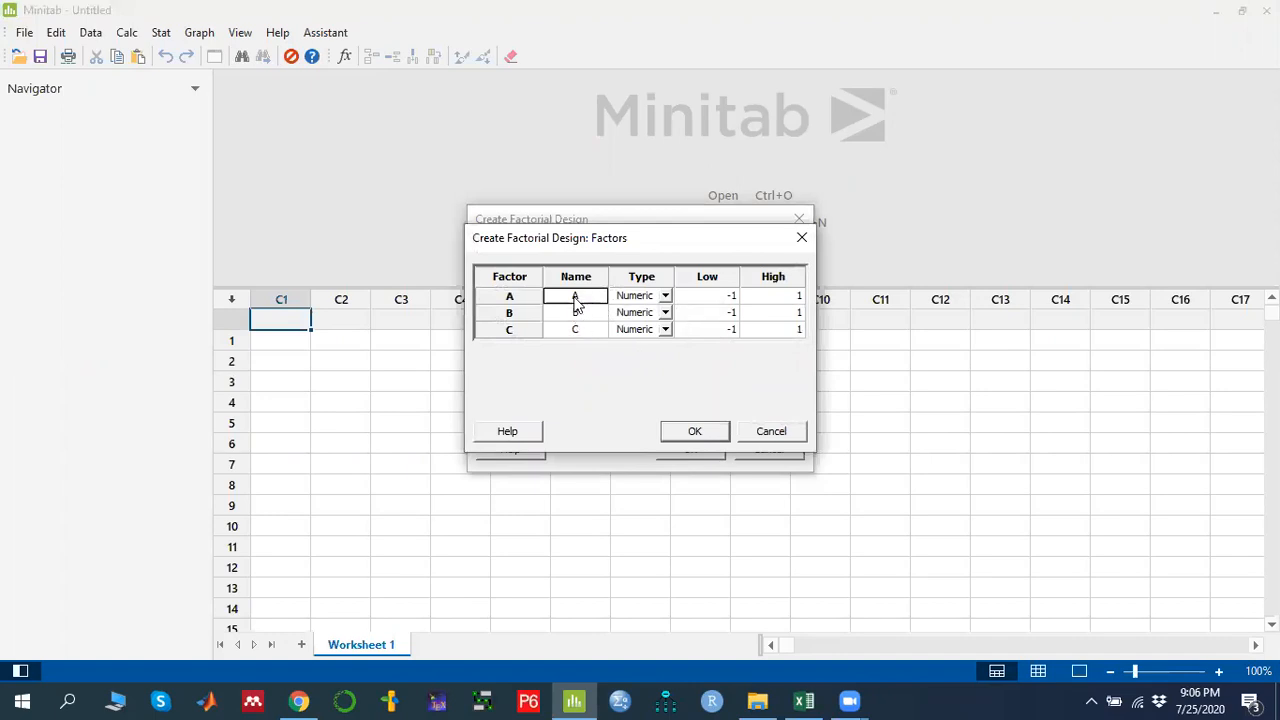
left_click(804, 701)
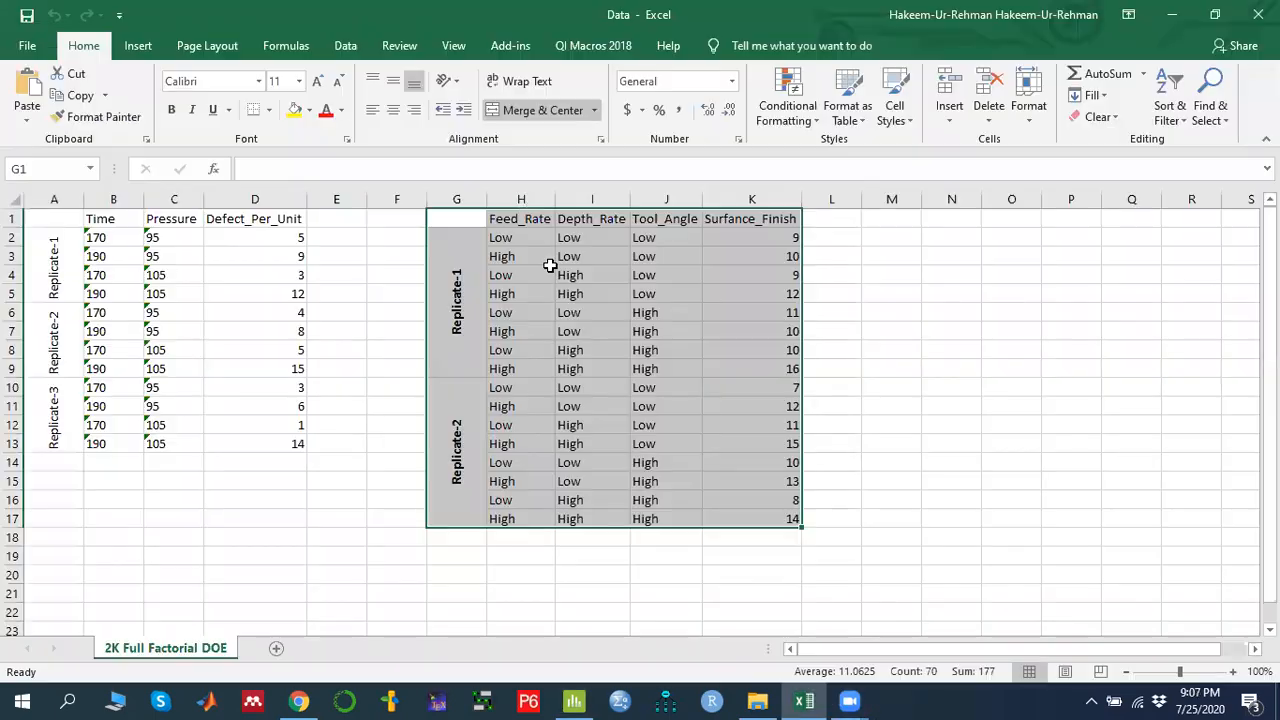
left_click(521, 216)
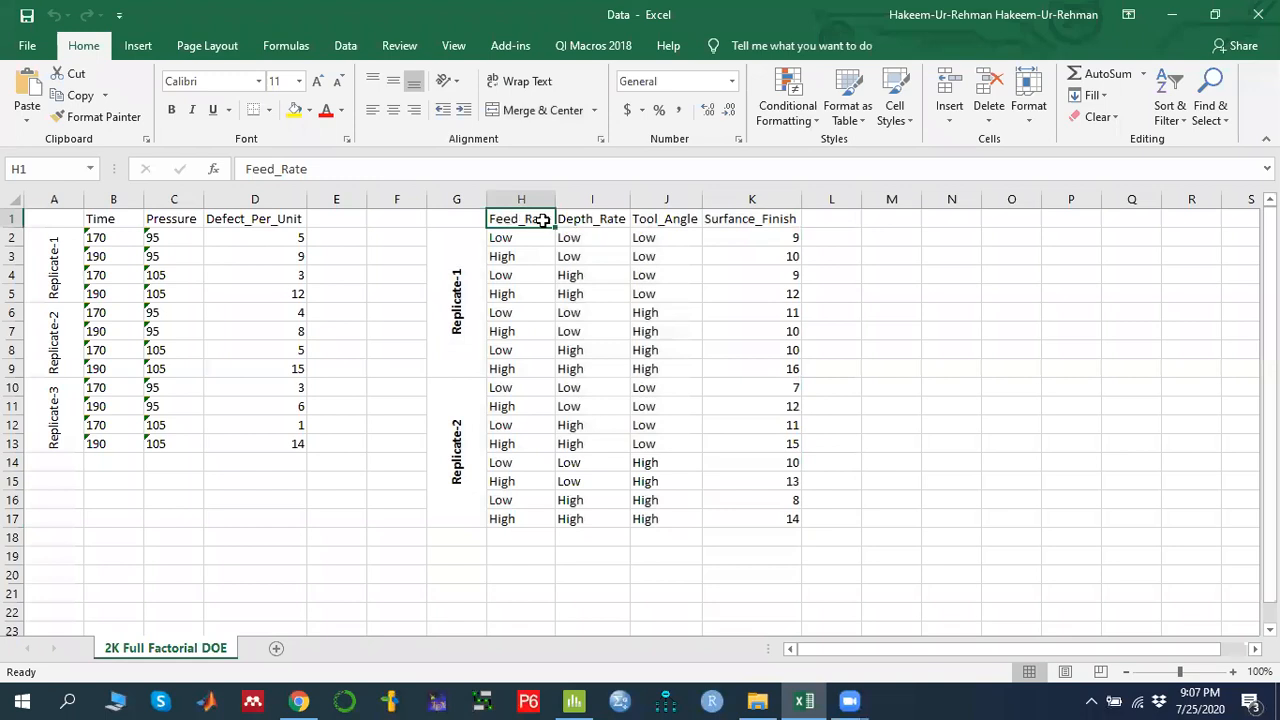
left_click_drag(344, 175, 244, 170)
key("ctrl+c")
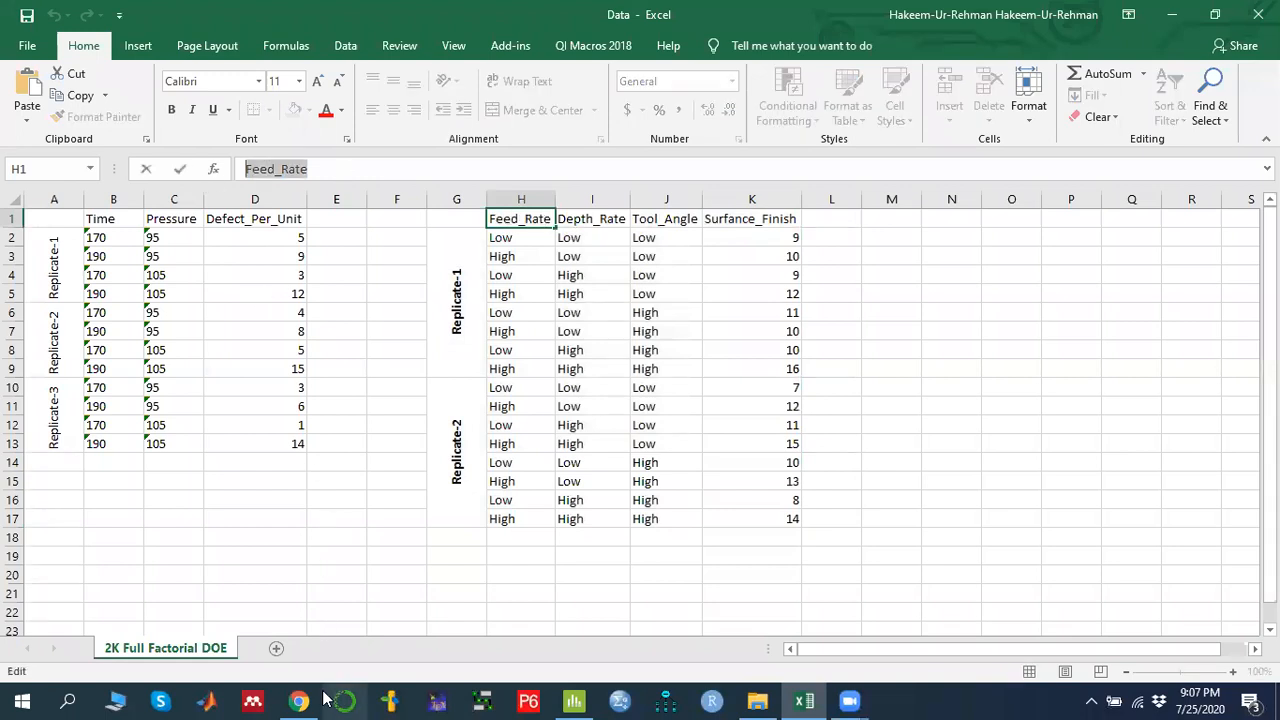
left_click(575, 700)
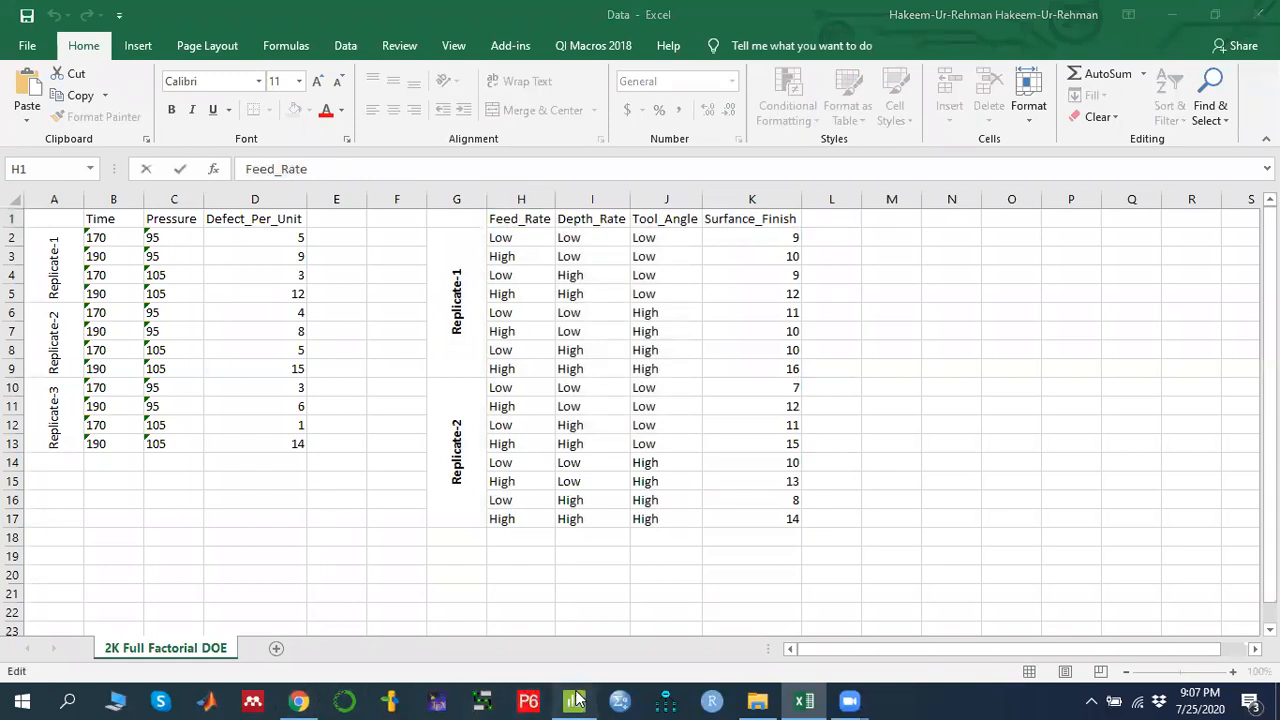
key("ctrl+v")
left_click(575, 312)
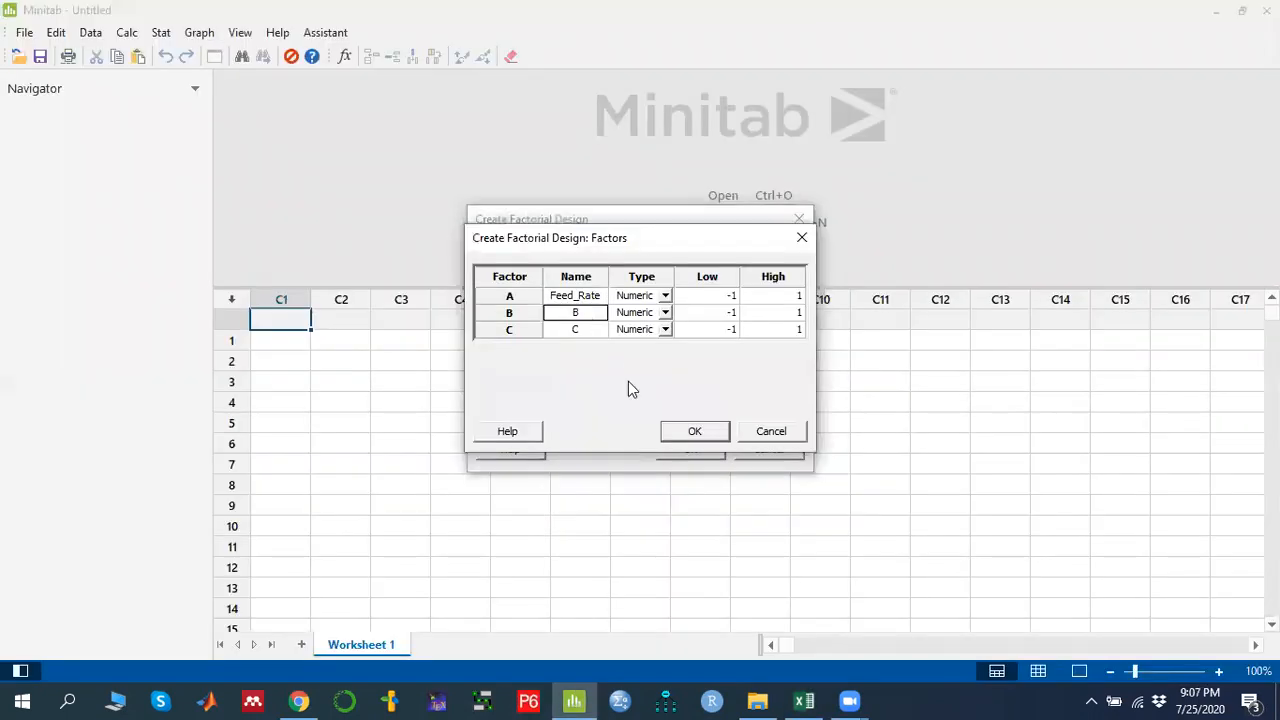
Copy the Depth_Rate heading from Excel and use it as the name of factor B in Minitab.
left_click(805, 700)
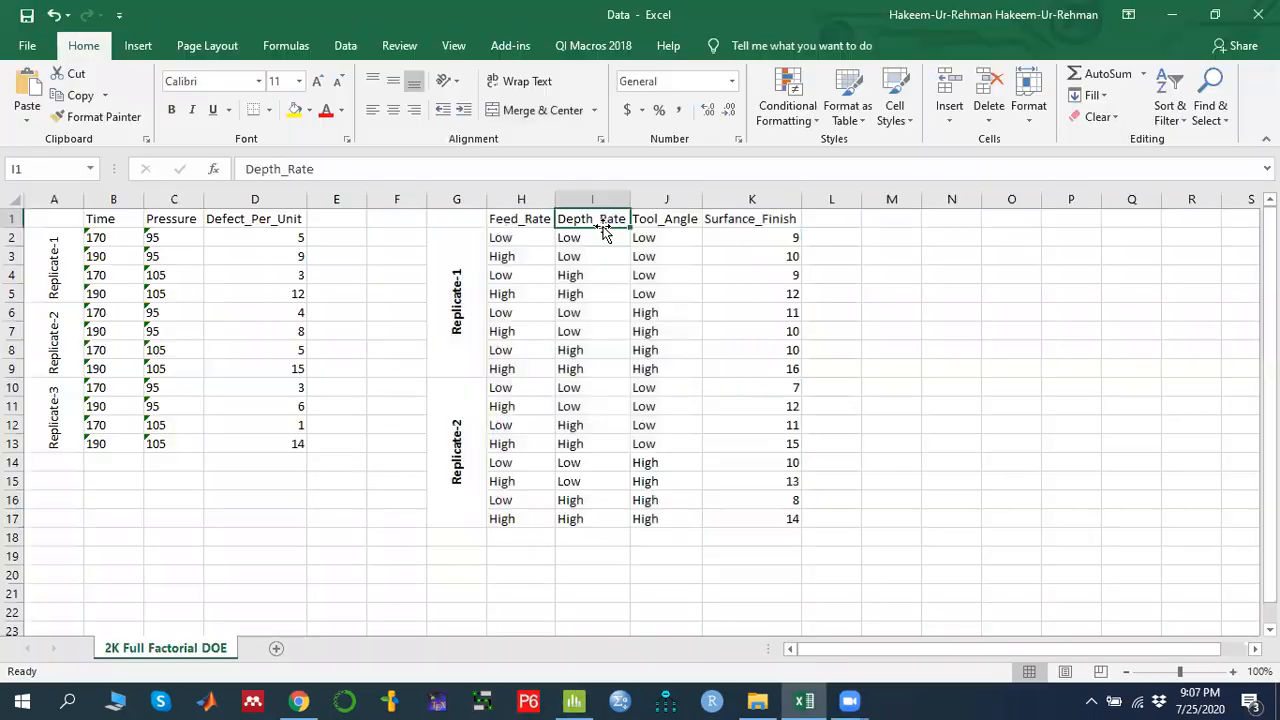
left_click_drag(315, 170, 210, 168)
key("ctrl+c")
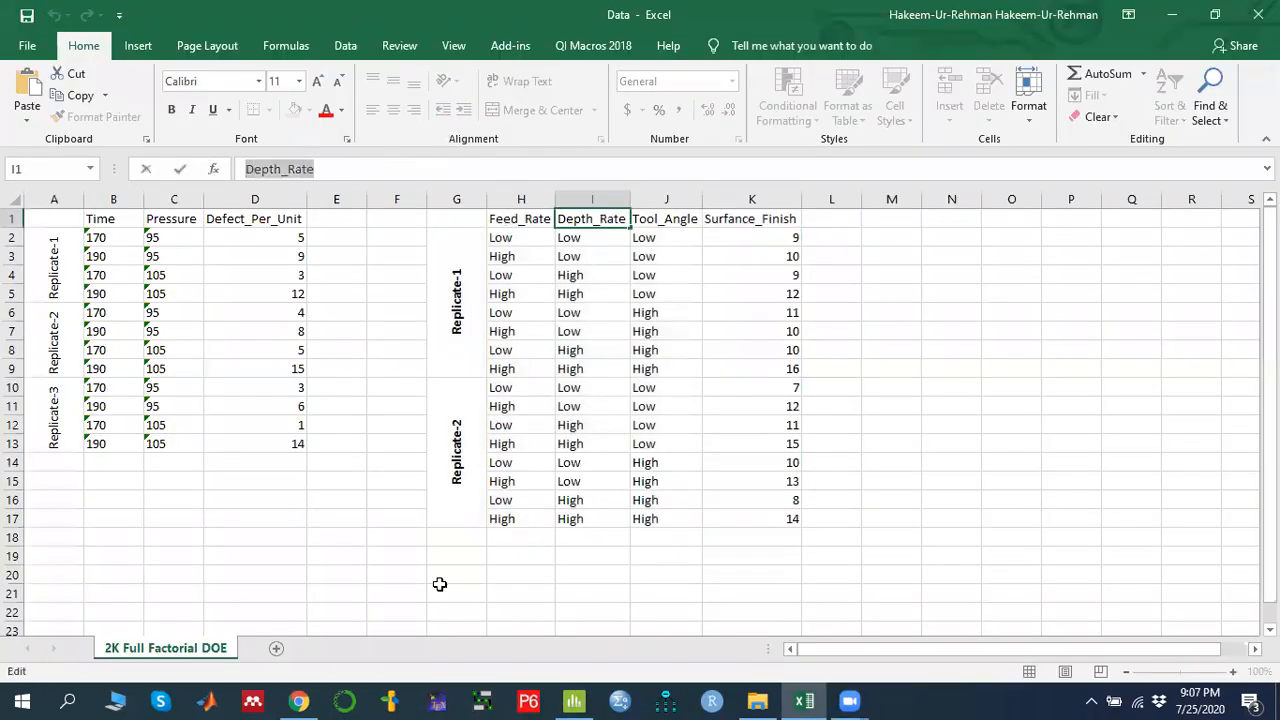
left_click(573, 700)
key("ctrl+v")
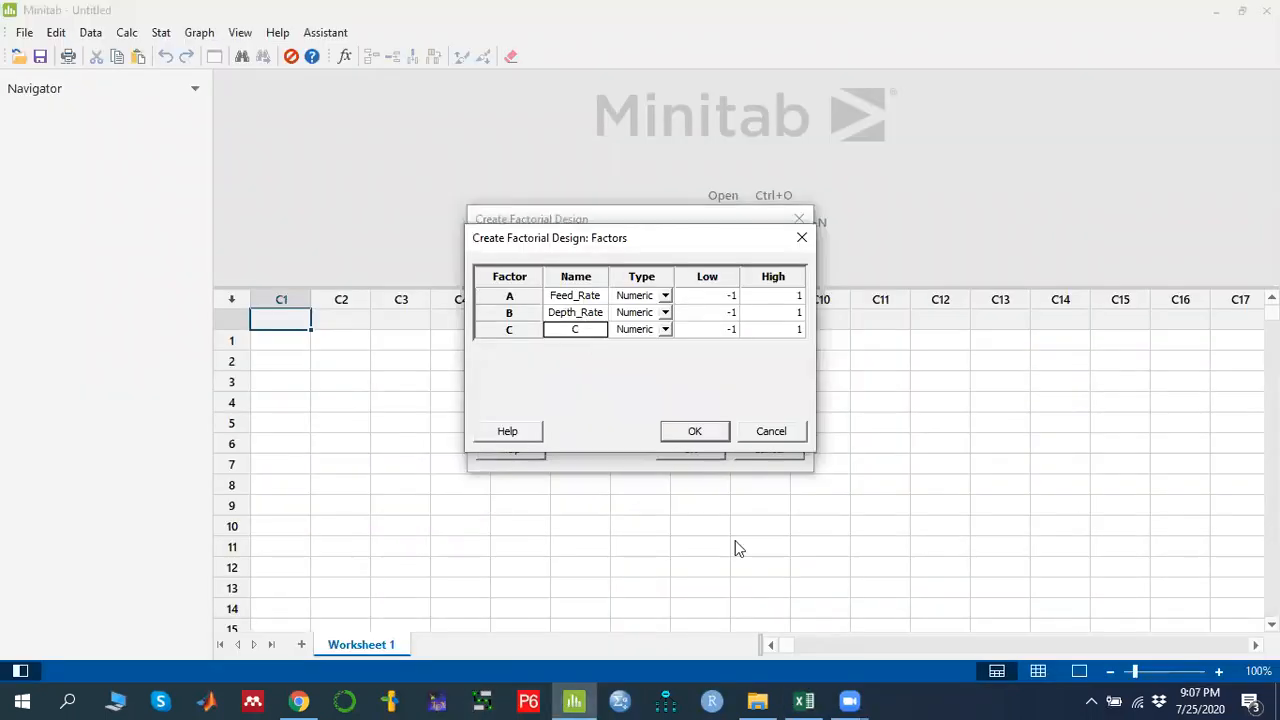
Copy the Tool_Angle heading from Excel and use it as the name of factor C in Minitab.
left_click(805, 700)
left_click_drag(315, 170, 225, 170)
key("ctrl+c")
left_click(574, 700)
key("ctrl+v")
Set the type of the Feed_Rate, Depth_Rate and Tool_Angle factors to Text.
left_click(665, 296)
left_click(637, 325)
left_click(666, 314)
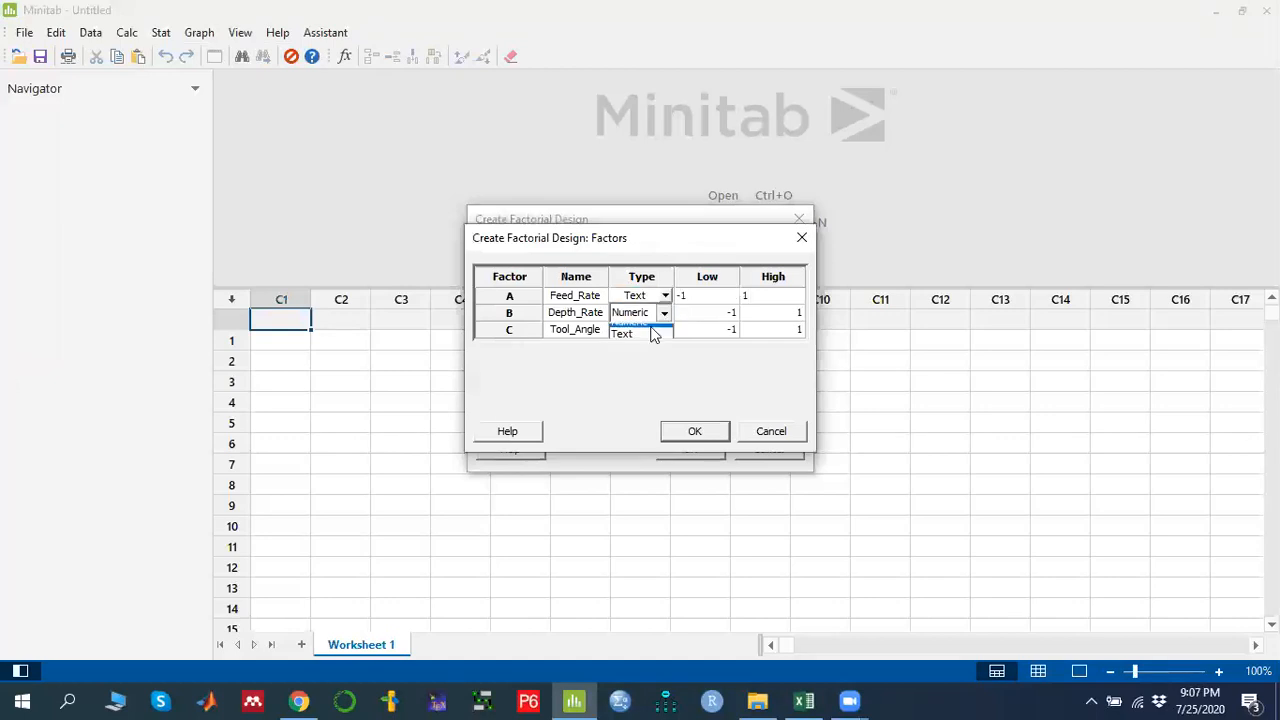
left_click(626, 341)
left_click(666, 331)
left_click(666, 331)
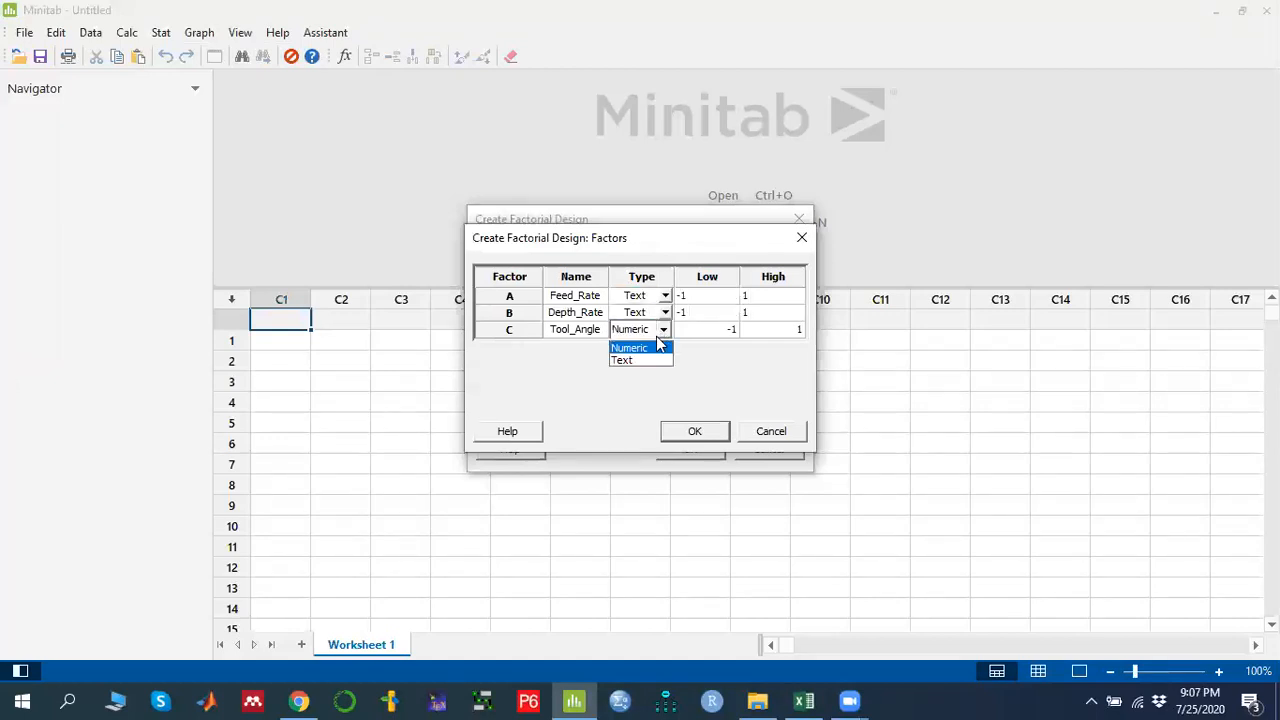
left_click(630, 358)
Enter Low and High as the low and high levels of all three factors and accept the factor settings.
left_click(710, 300)
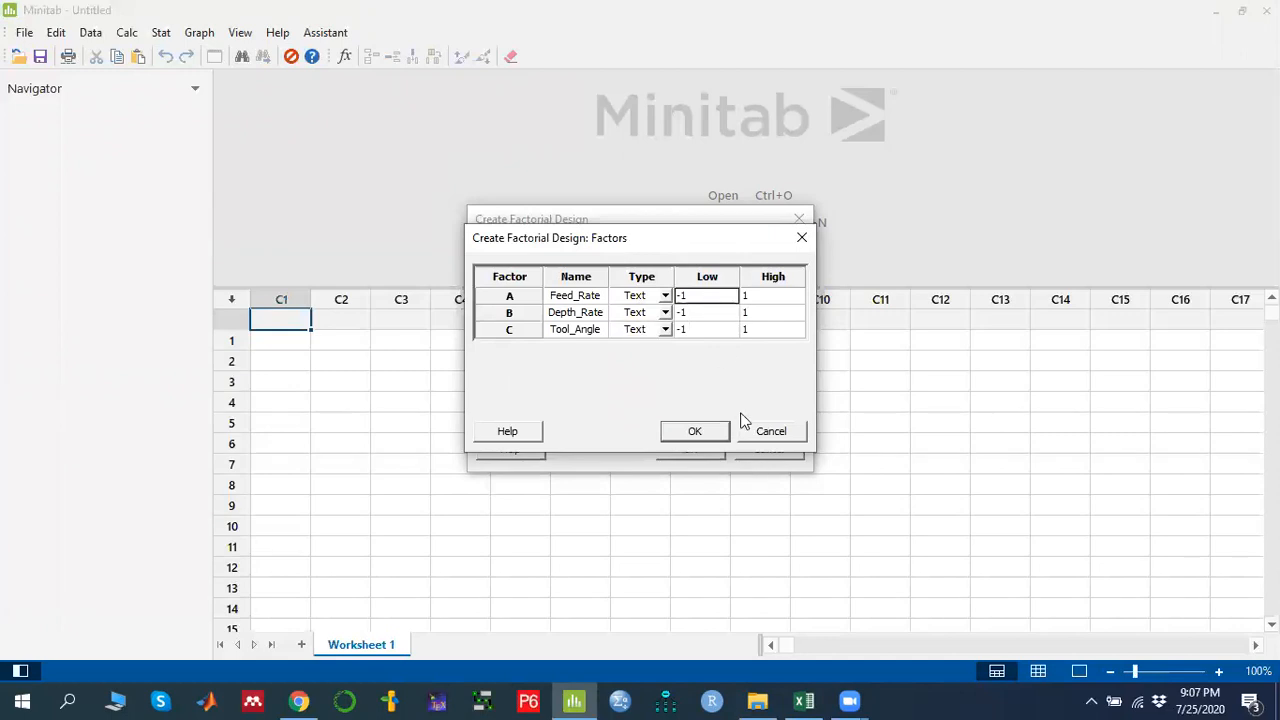
type("Low")
left_click(773, 298)
type("High")
left_click(697, 314)
type("L")
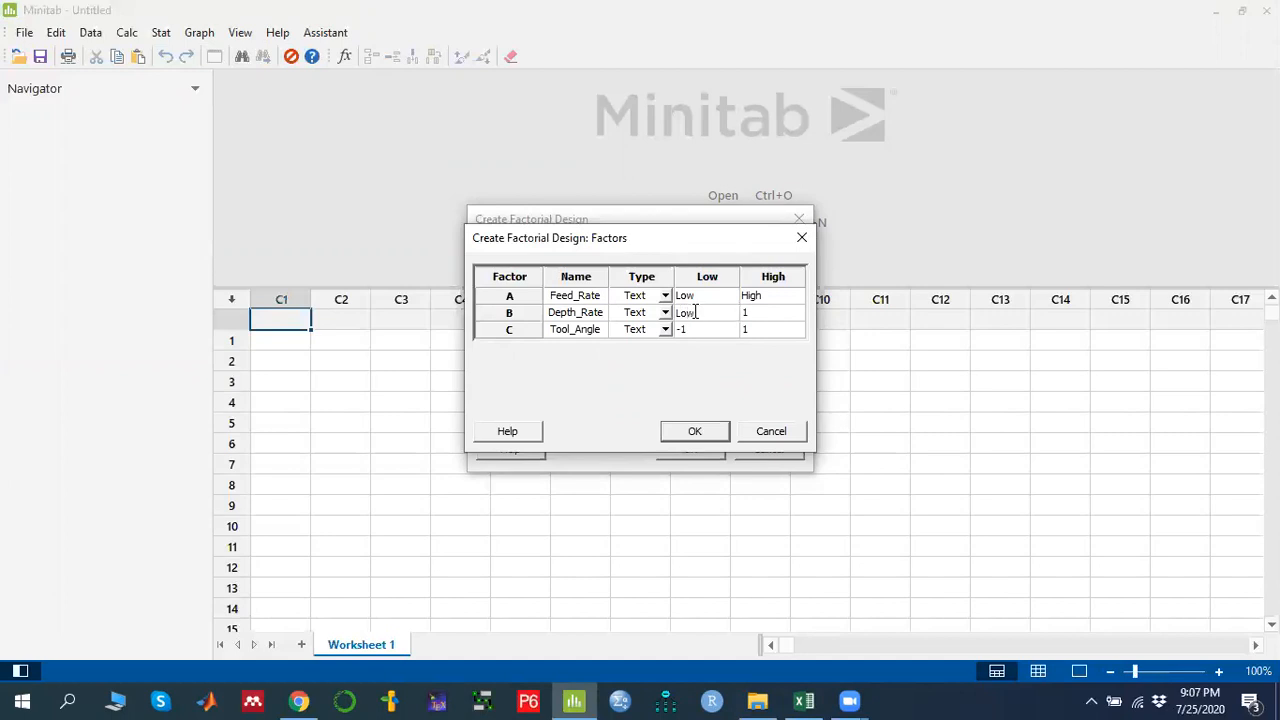
left_click(772, 313)
type("L")
type("Low")
left_click(757, 334)
type("High")
left_click(707, 434)
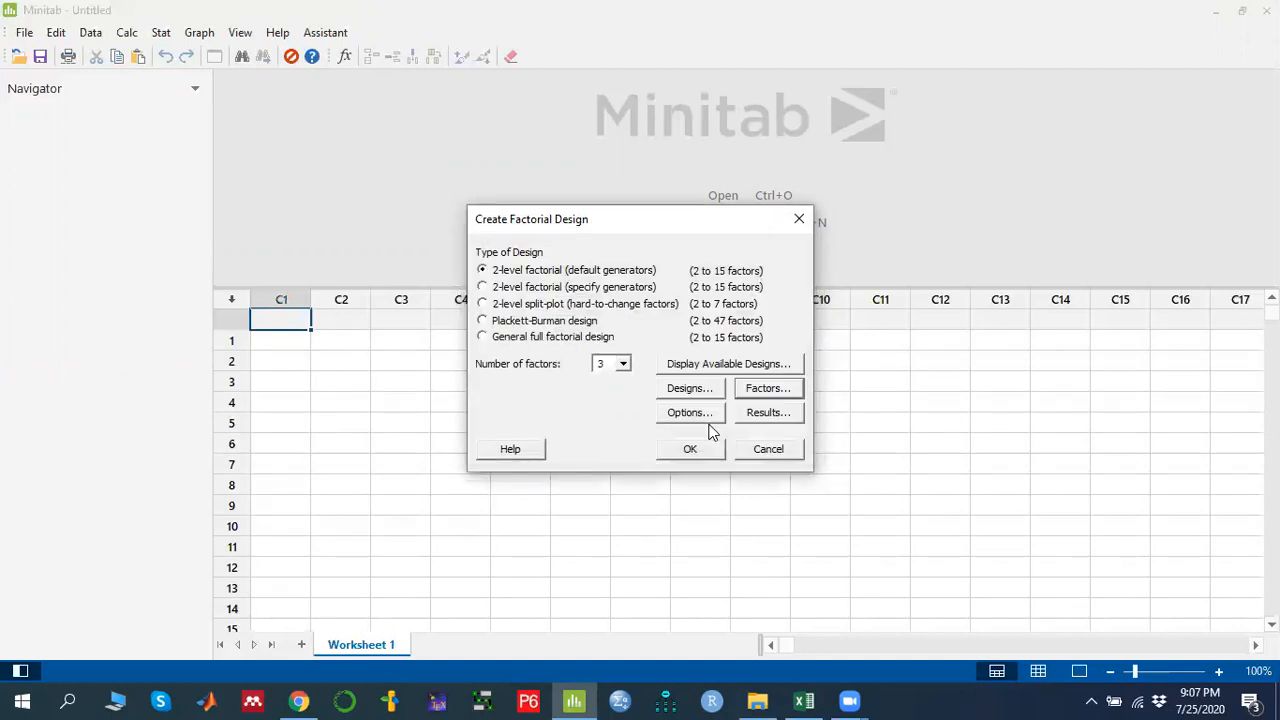
Turn off run randomization in the design options, checking the run order against the Excel data before accepting.
left_click(712, 415)
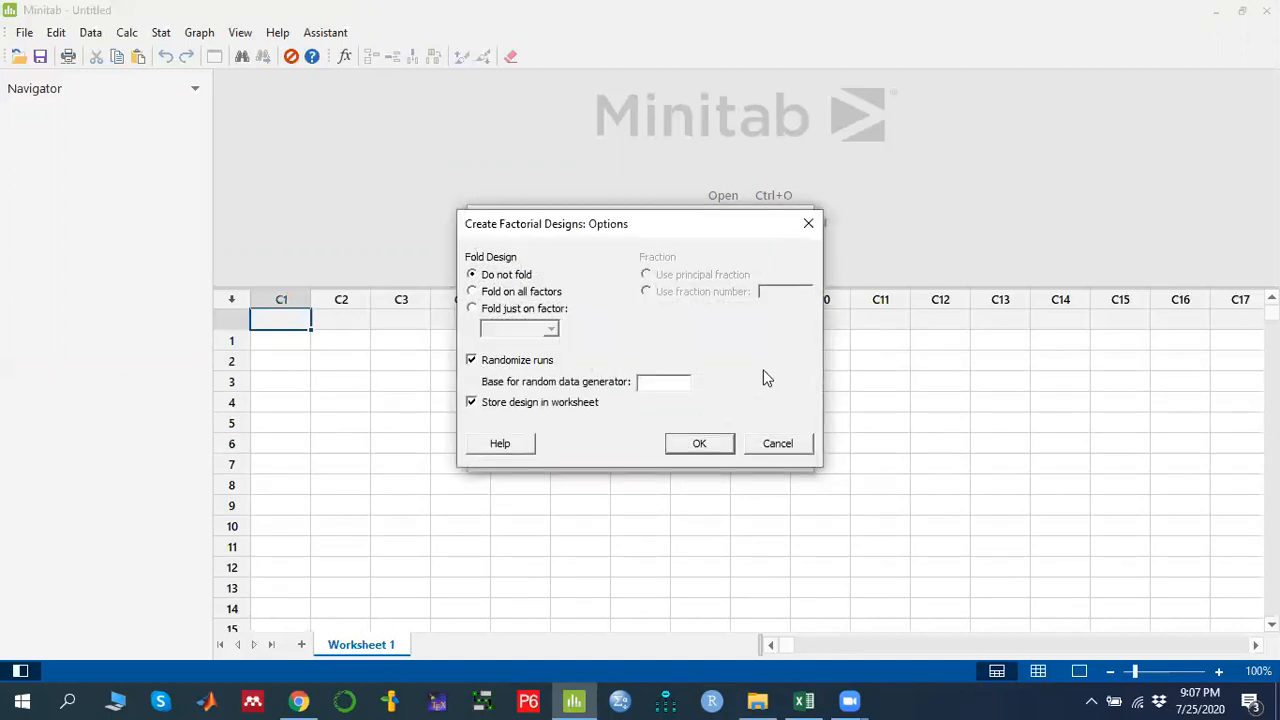
left_click(505, 366)
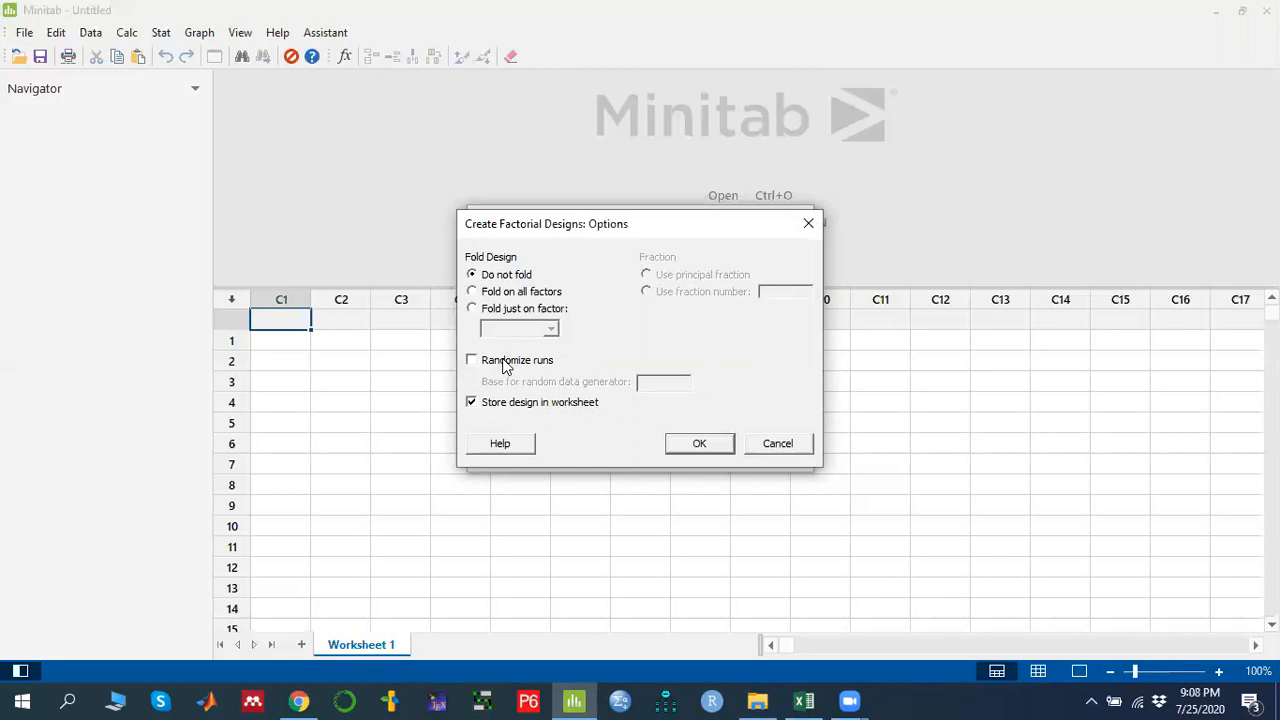
left_click(804, 700)
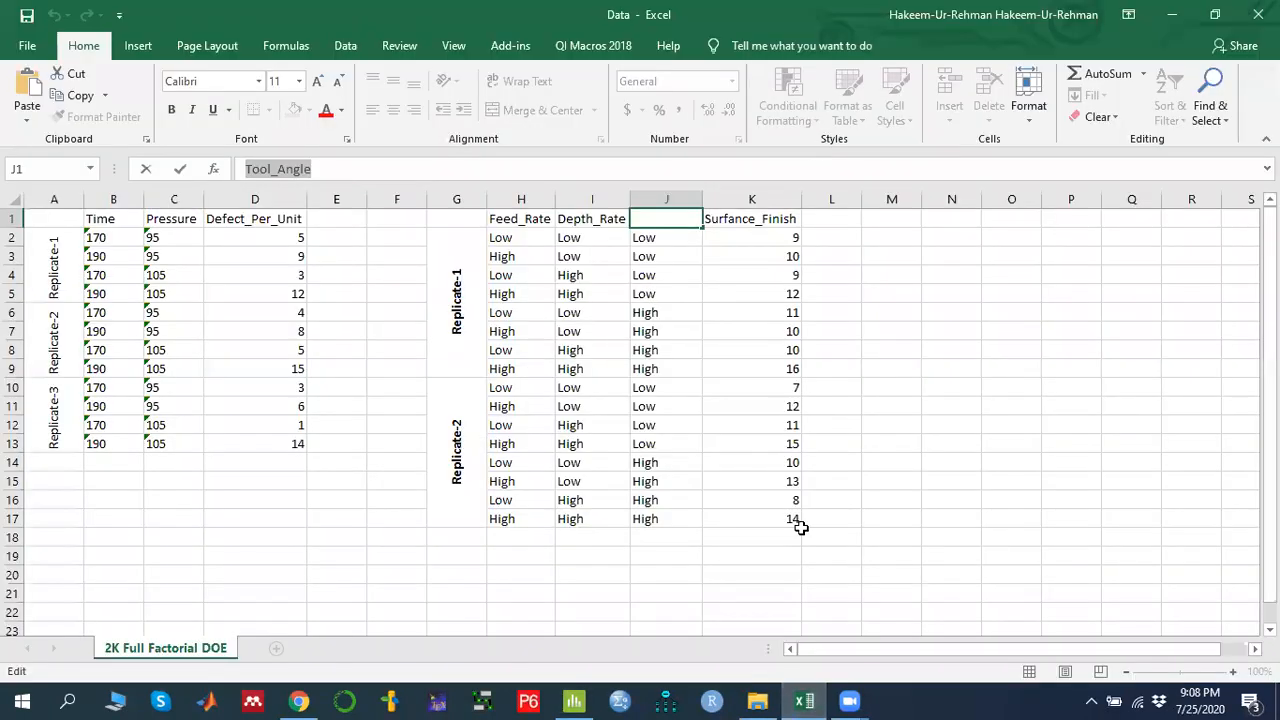
left_click(810, 700)
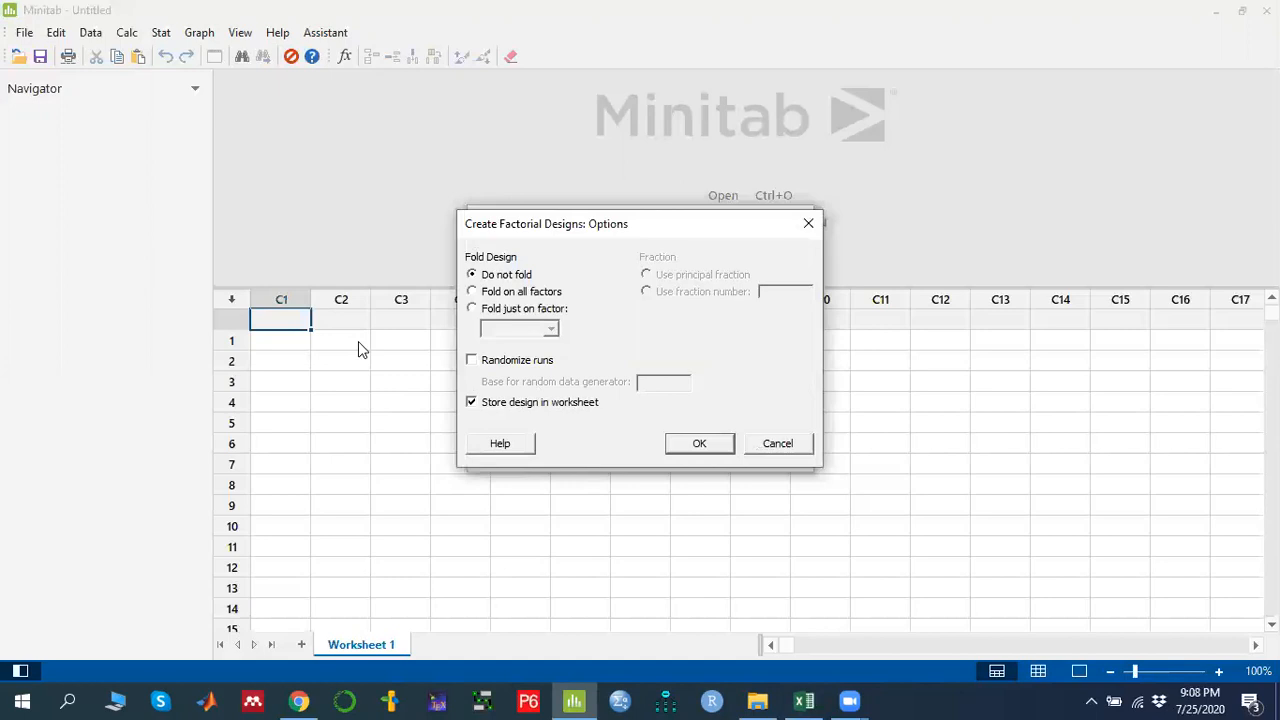
left_click(708, 449)
Include the design table in the printed results and create the full factorial design in the worksheet.
left_click(771, 414)
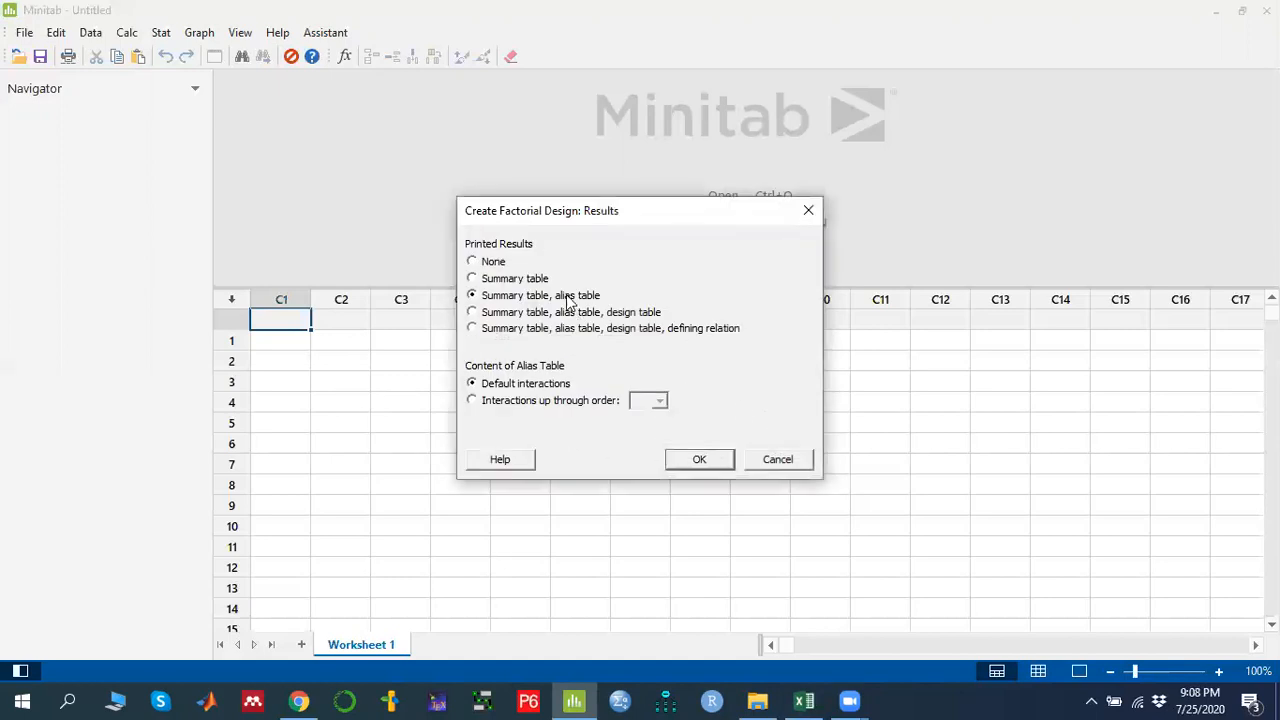
left_click(705, 463)
left_click(703, 452)
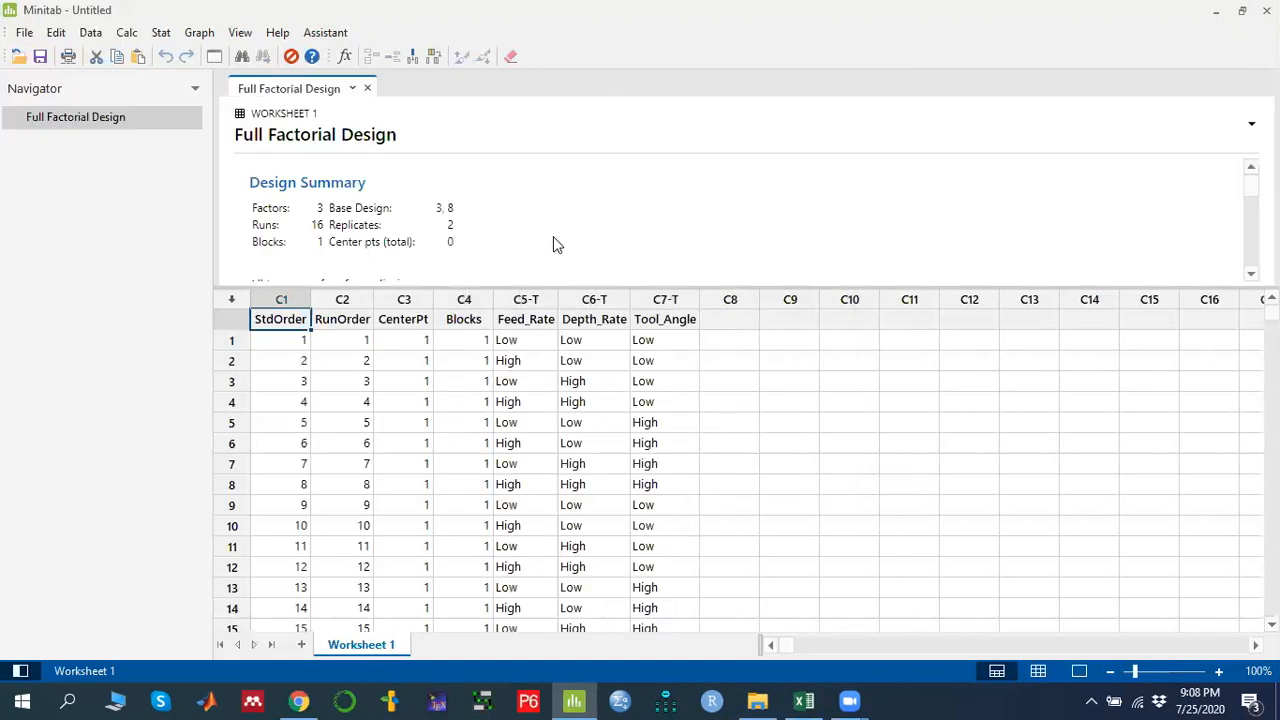
Examine the design summary, the design table and the generated runs with their factor levels in the worksheet.
left_click_drag(579, 286, 588, 392)
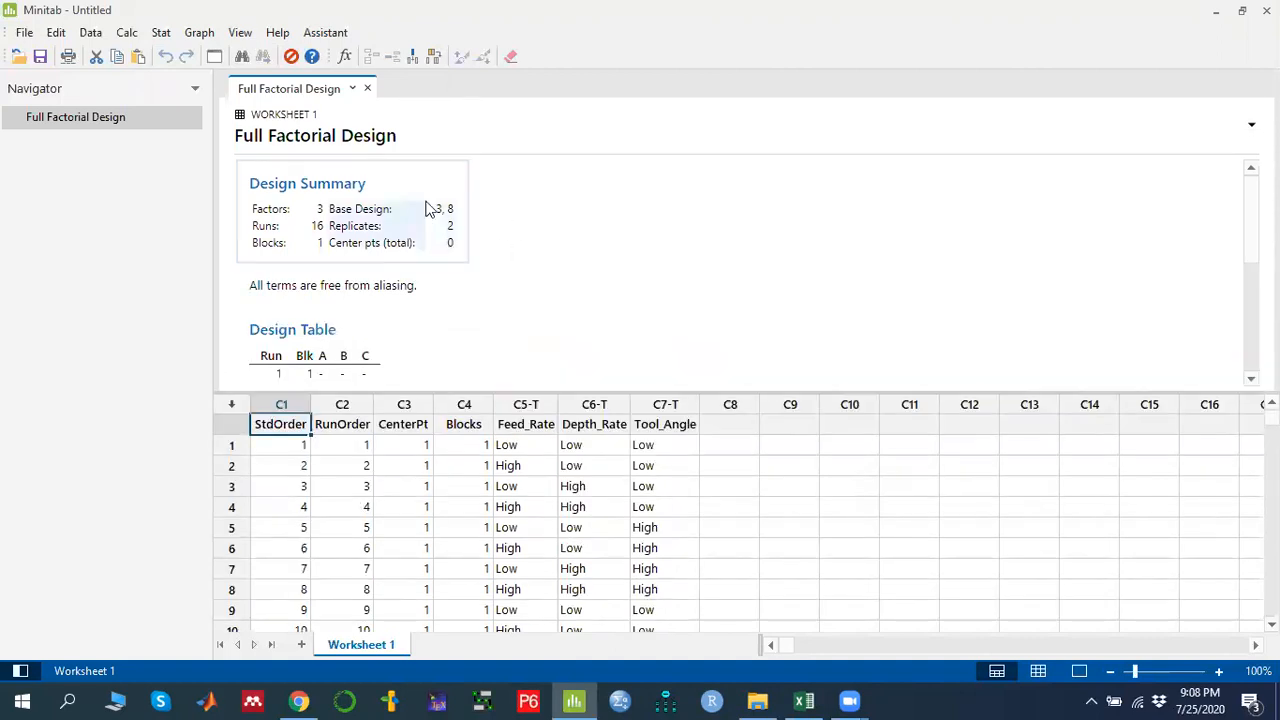
left_click(612, 215)
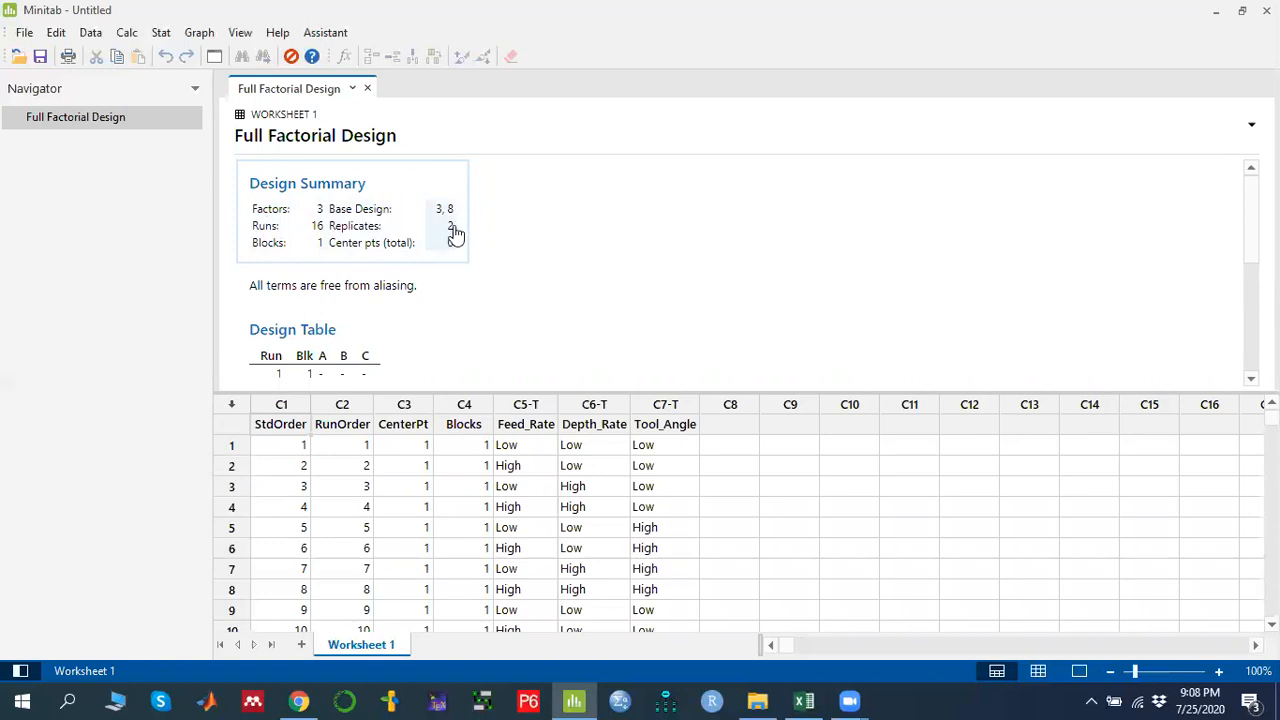
scroll(480, 300, "down", 3)
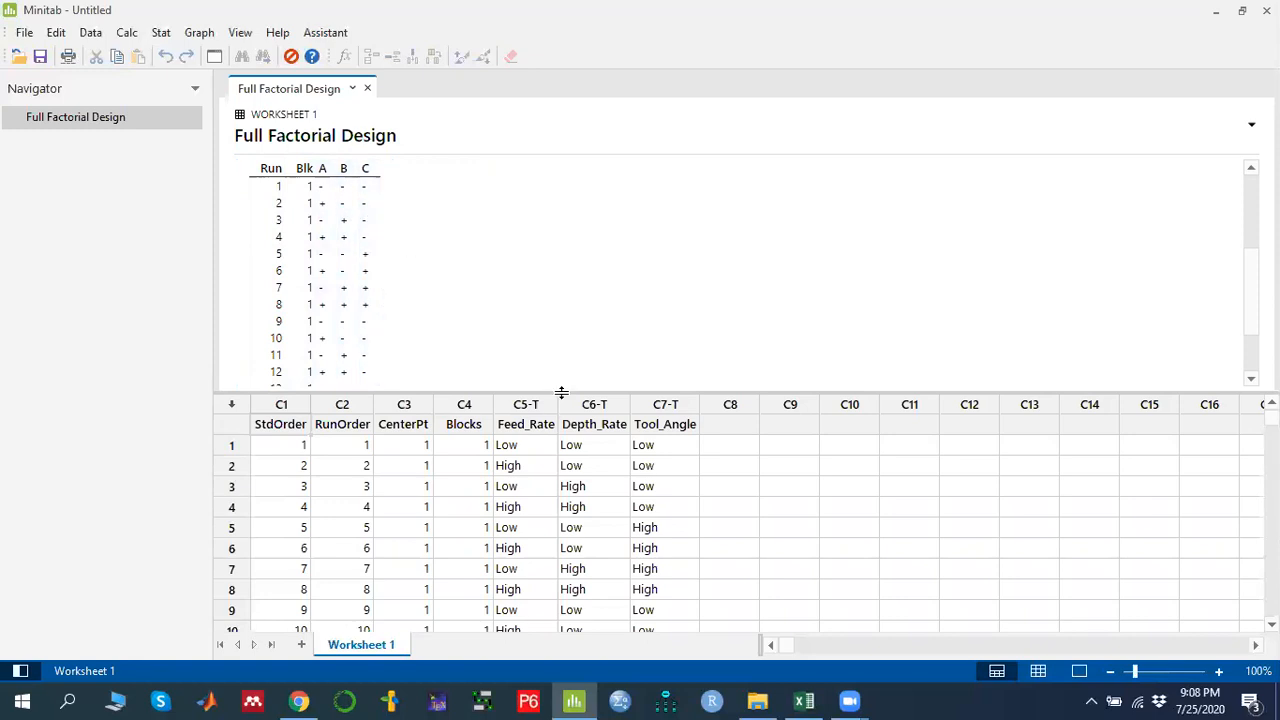
left_click_drag(563, 390, 554, 277)
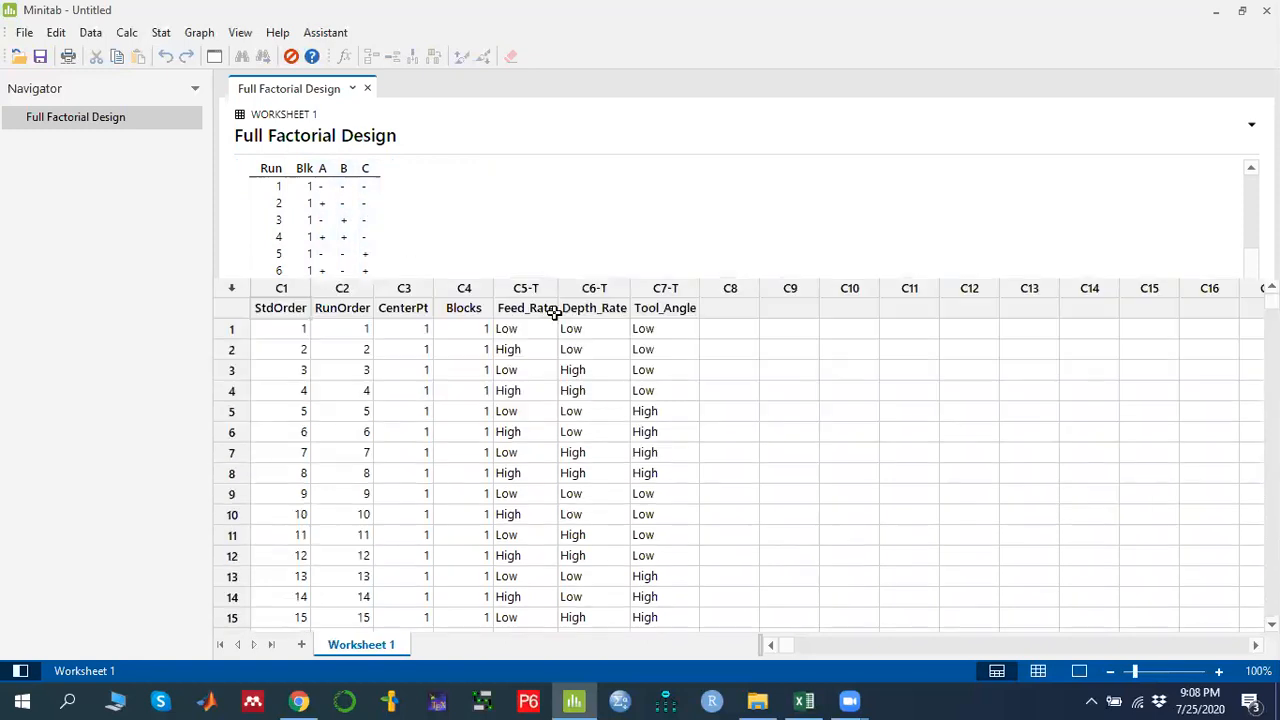
left_click(265, 308)
scroll(715, 570, "down", 2)
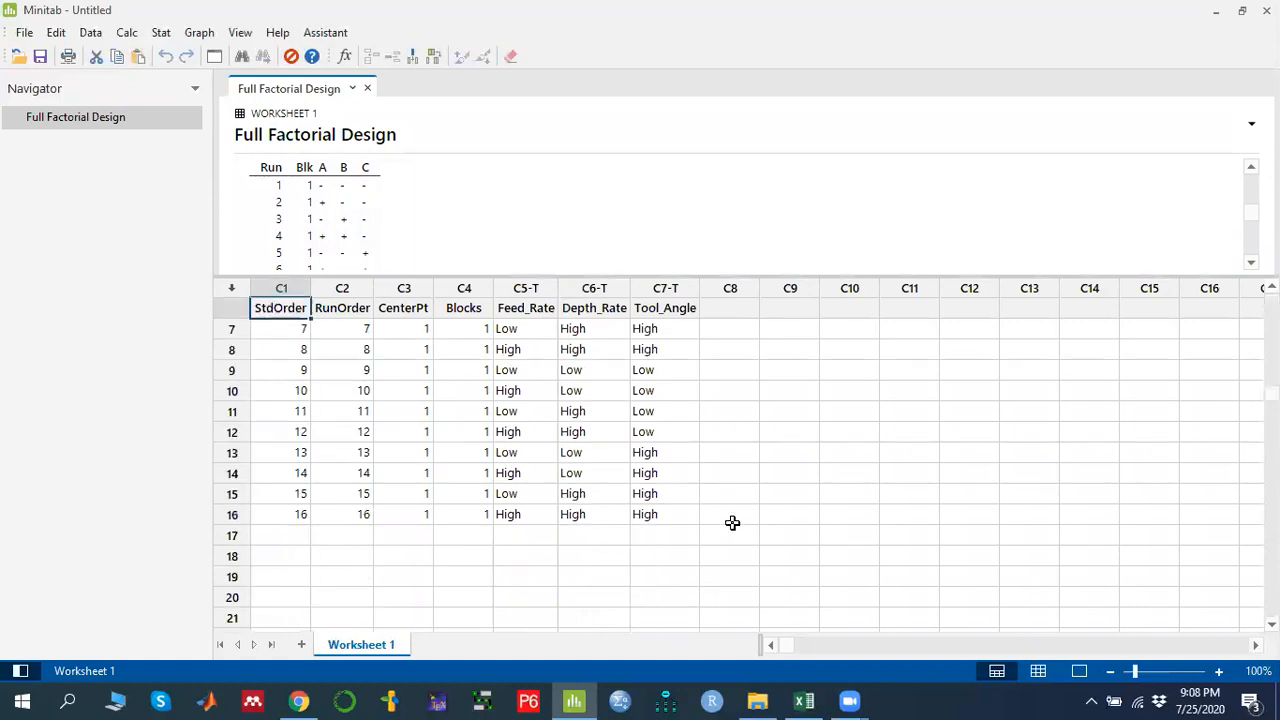
left_click_drag(711, 241, 706, 210)
left_click_drag(670, 573, 292, 262)
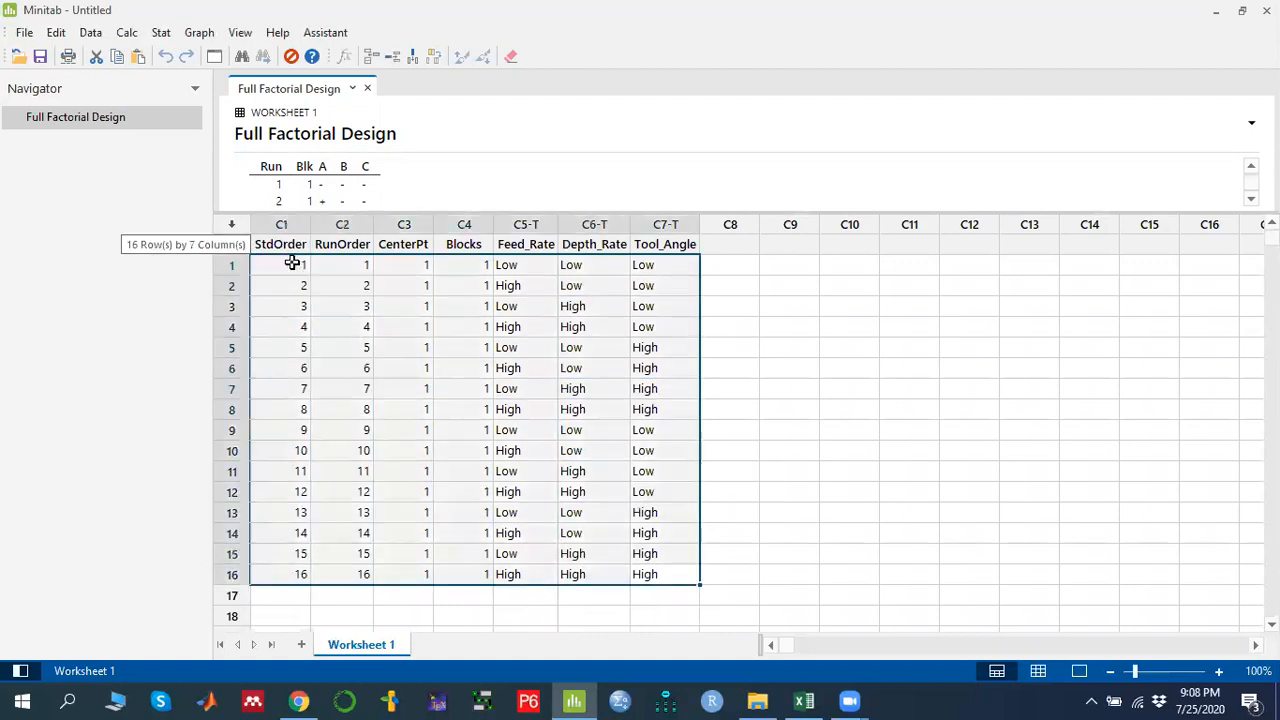
Copy the Surfance_Finish column with its responses from the Excel data into column C8 of the Minitab worksheet.
left_click(734, 247)
key("alt+Tab")
left_click_drag(777, 220, 772, 312)
left_click(945, 345)
left_click_drag(760, 220, 794, 512)
key("ctrl+c")
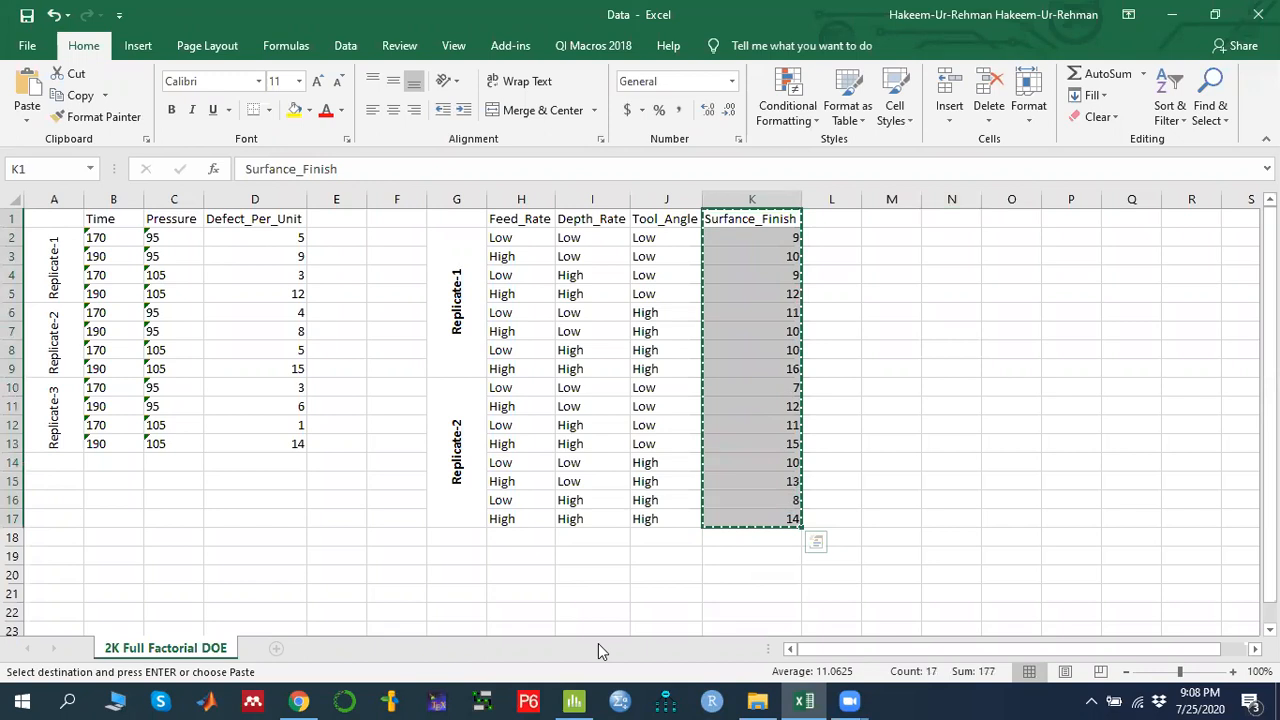
key("alt+Tab")
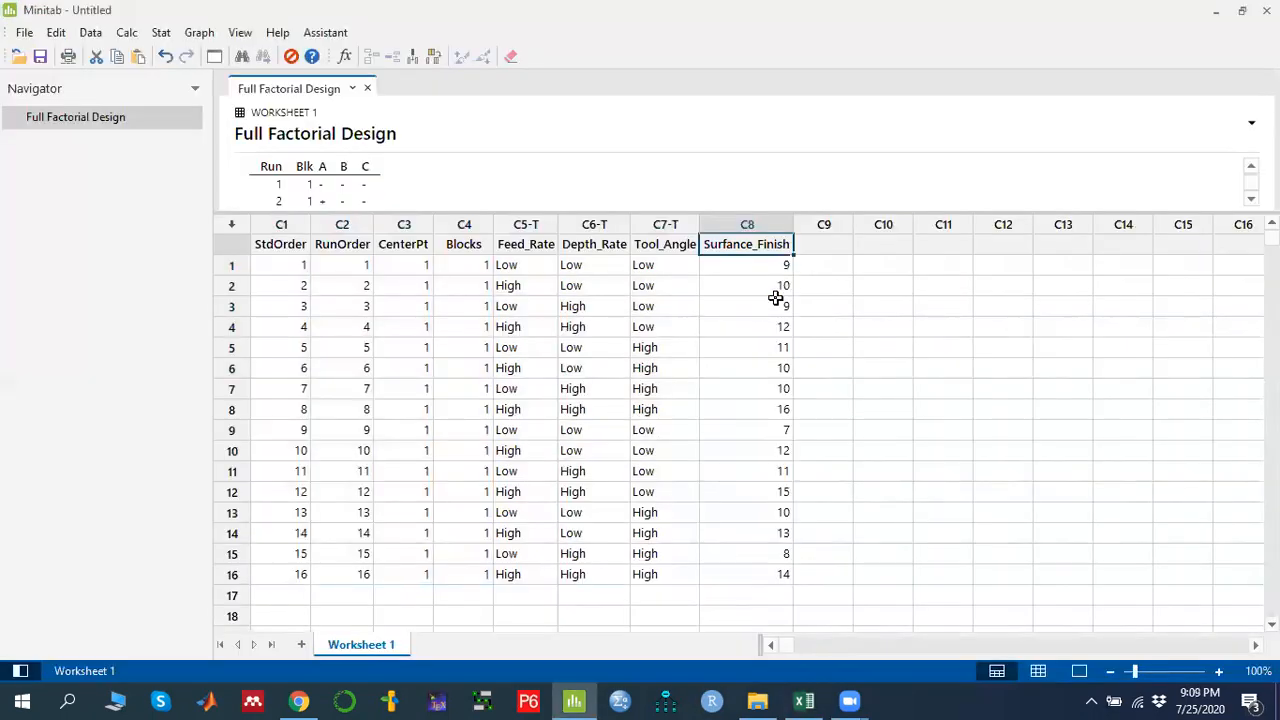
Review the first run's factor levels alongside its response in the Surfance_Finish column.
left_click(760, 267)
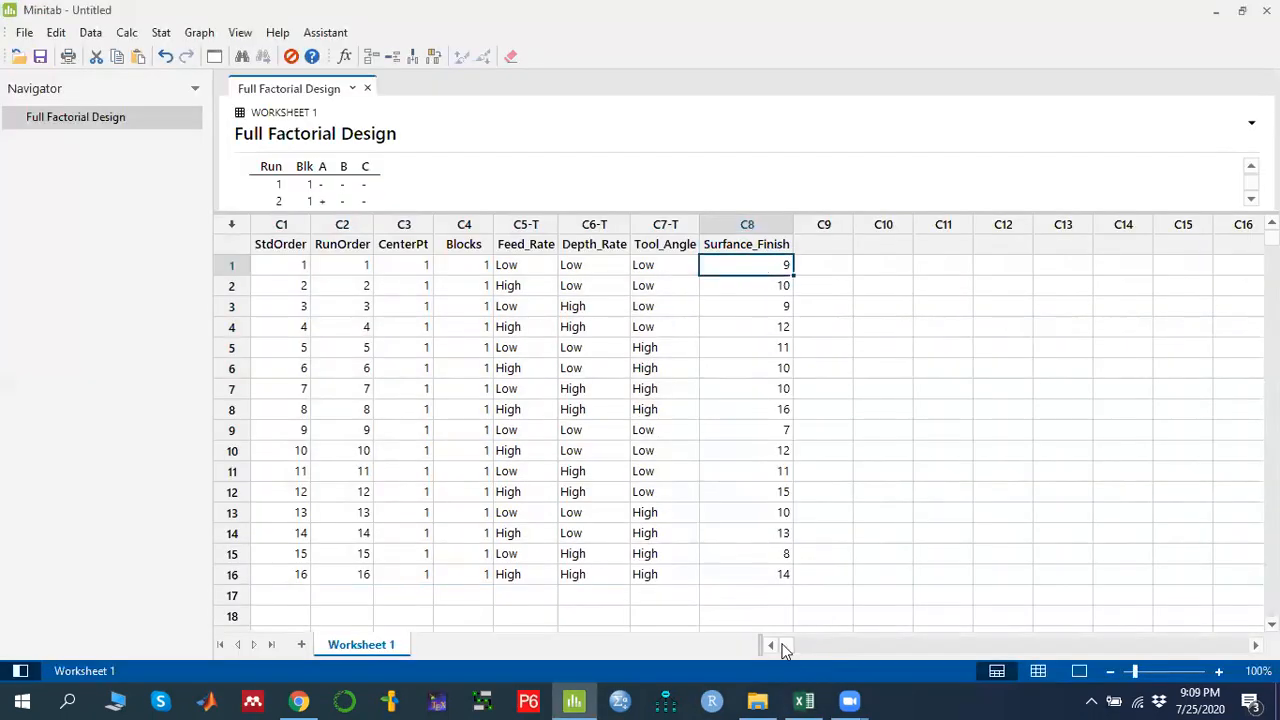
left_click(518, 267)
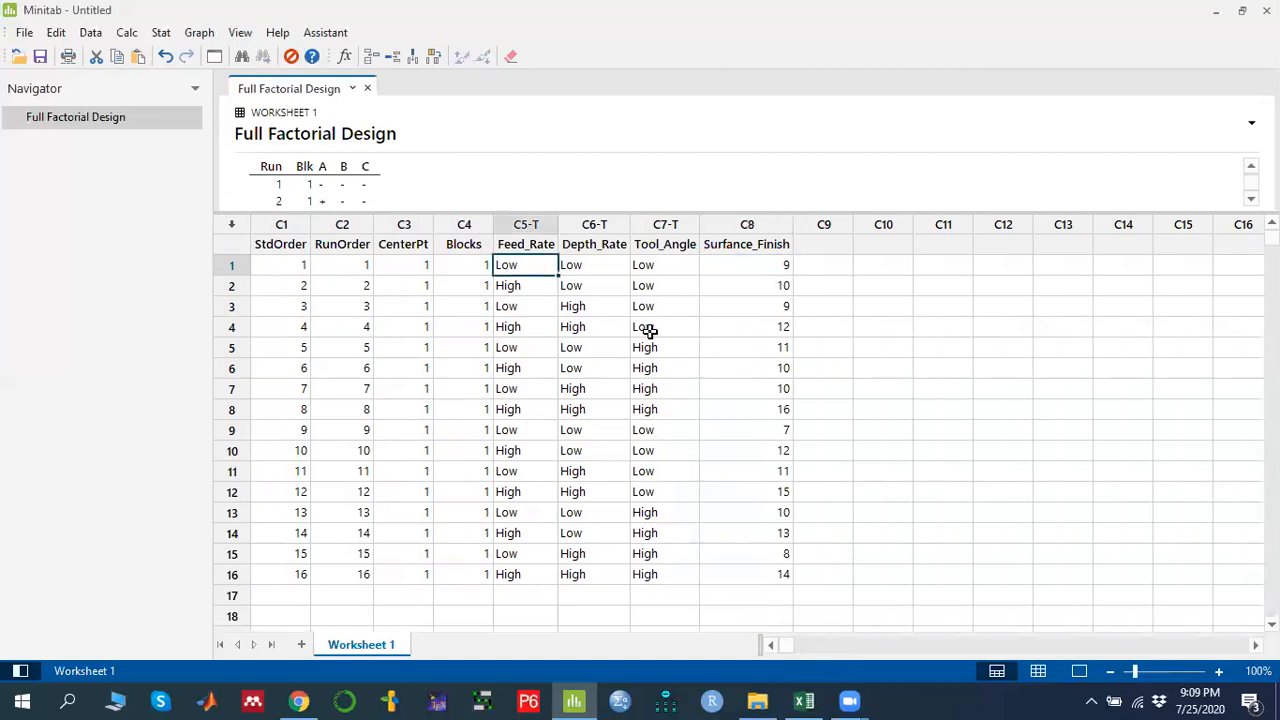
left_click(592, 268)
left_click(652, 264)
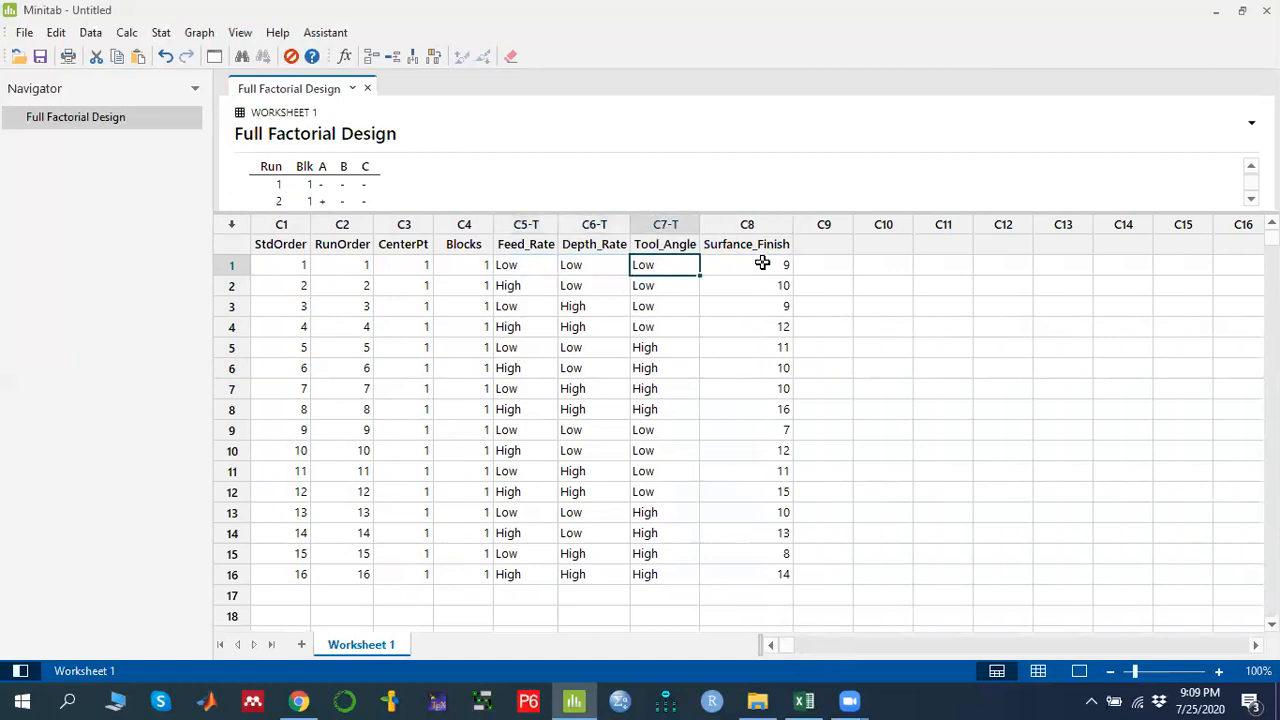
left_click(761, 263)
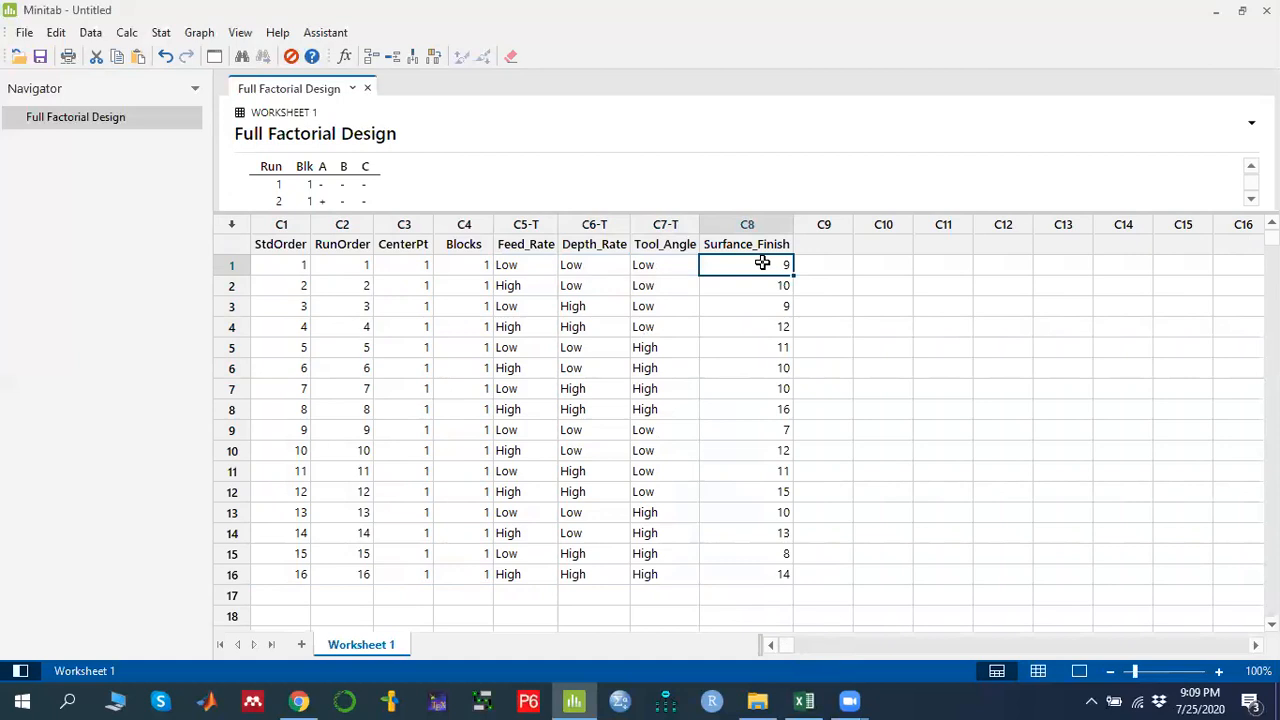
left_click(775, 213)
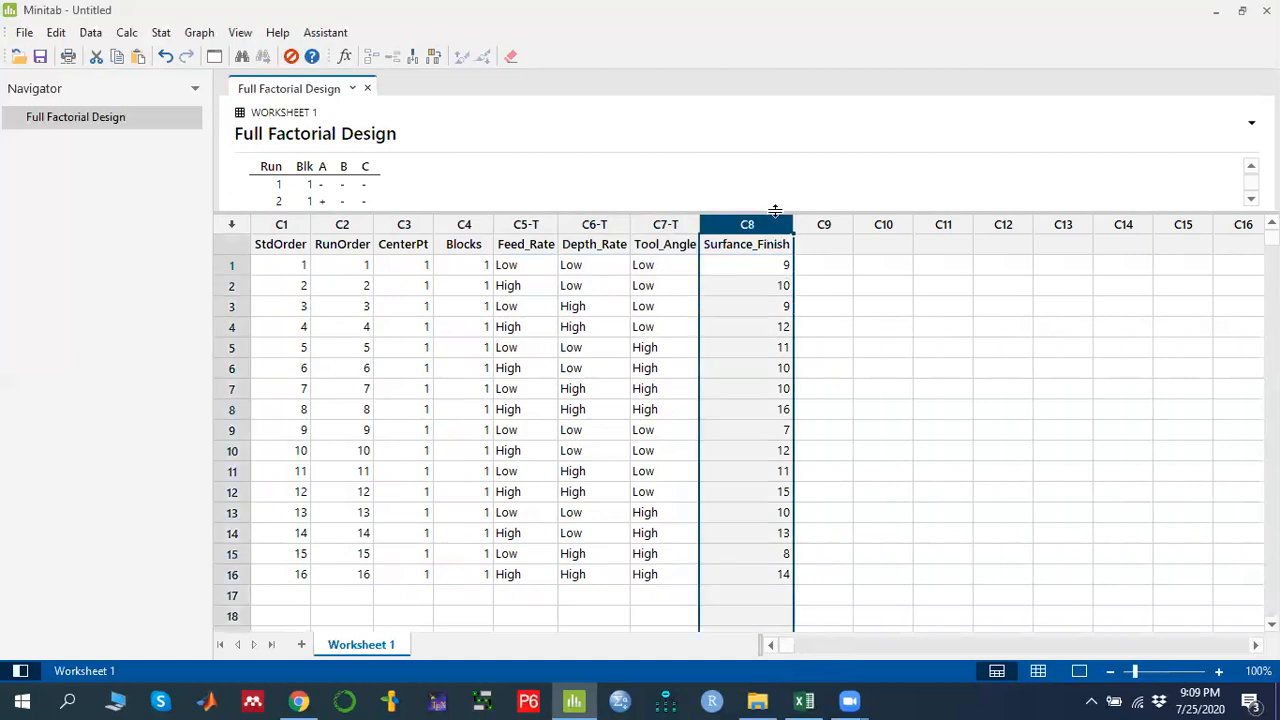
Start Analyze Factorial Design and choose Surfance_Finish as the response.
left_click_drag(781, 211, 790, 273)
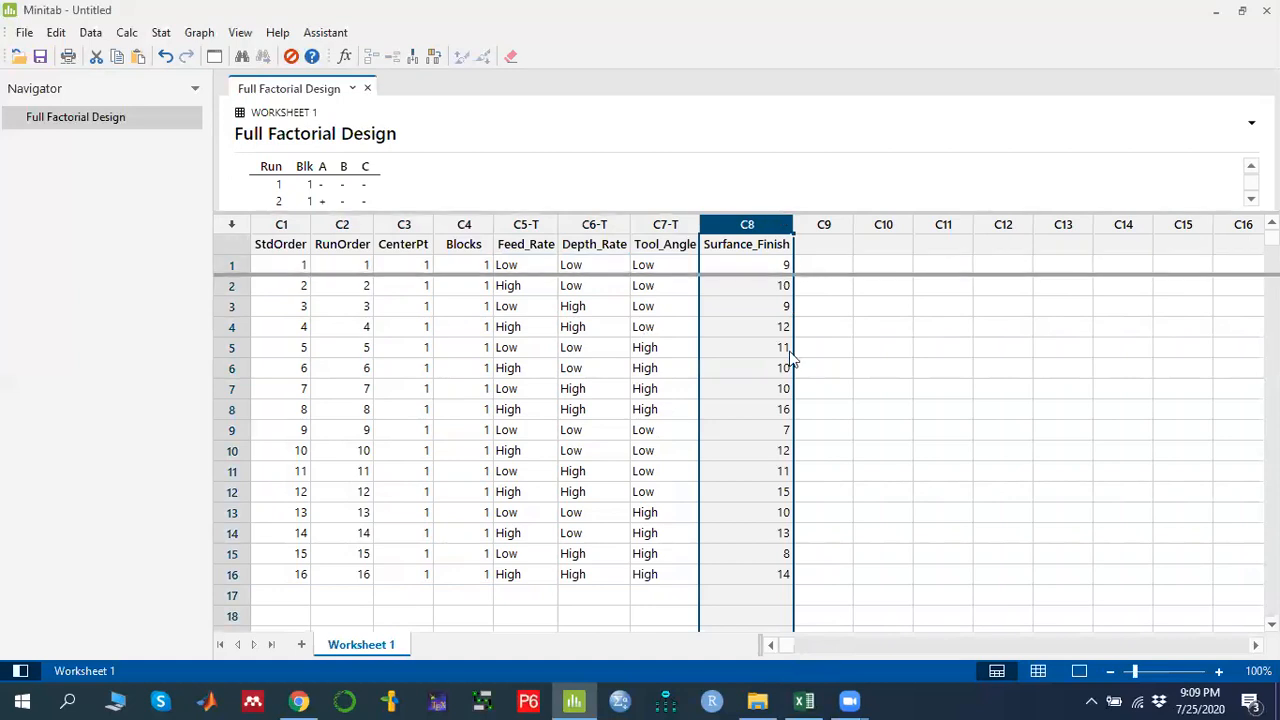
left_click(800, 407)
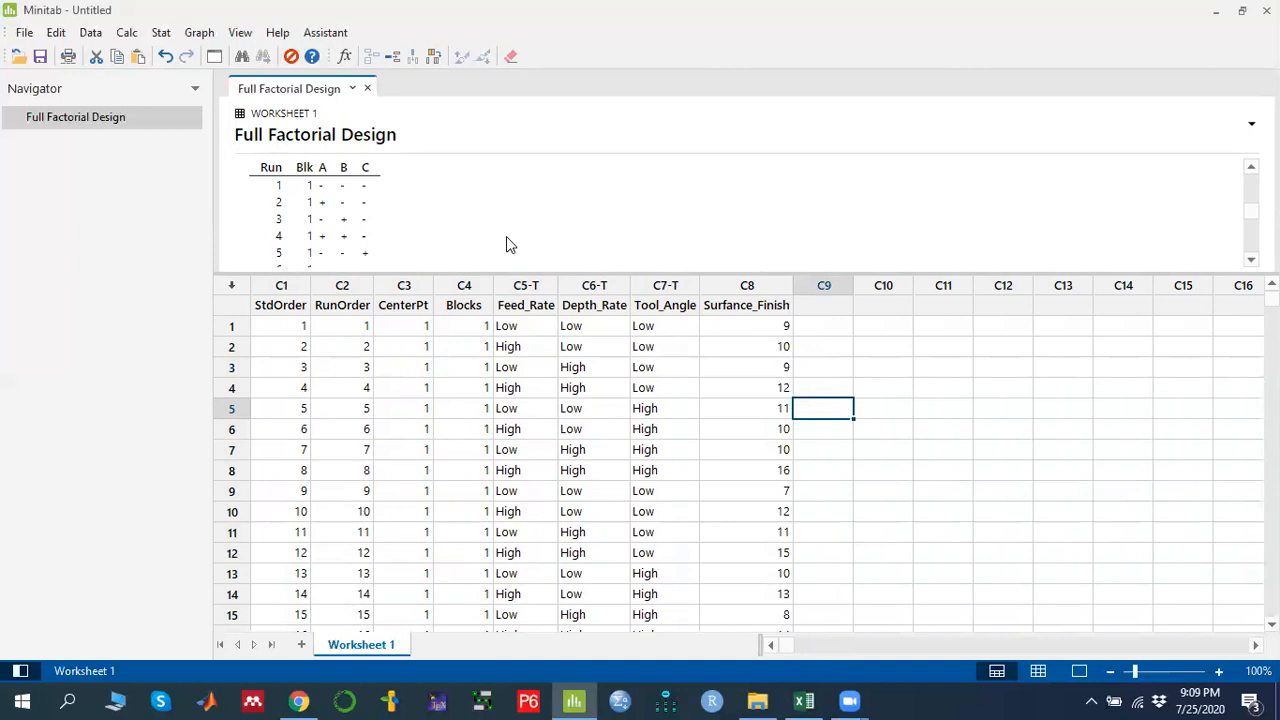
left_click_drag(550, 272, 565, 419)
left_click(160, 40)
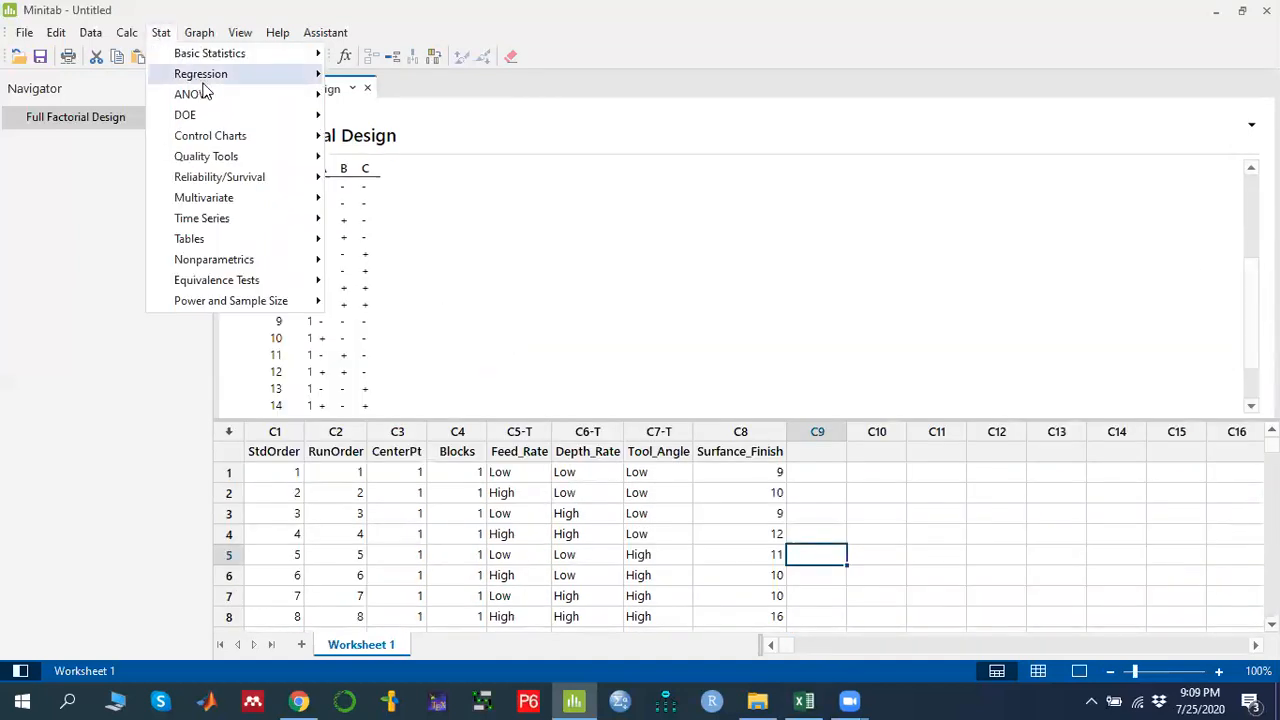
mouse_move(249, 114)
mouse_move(428, 143)
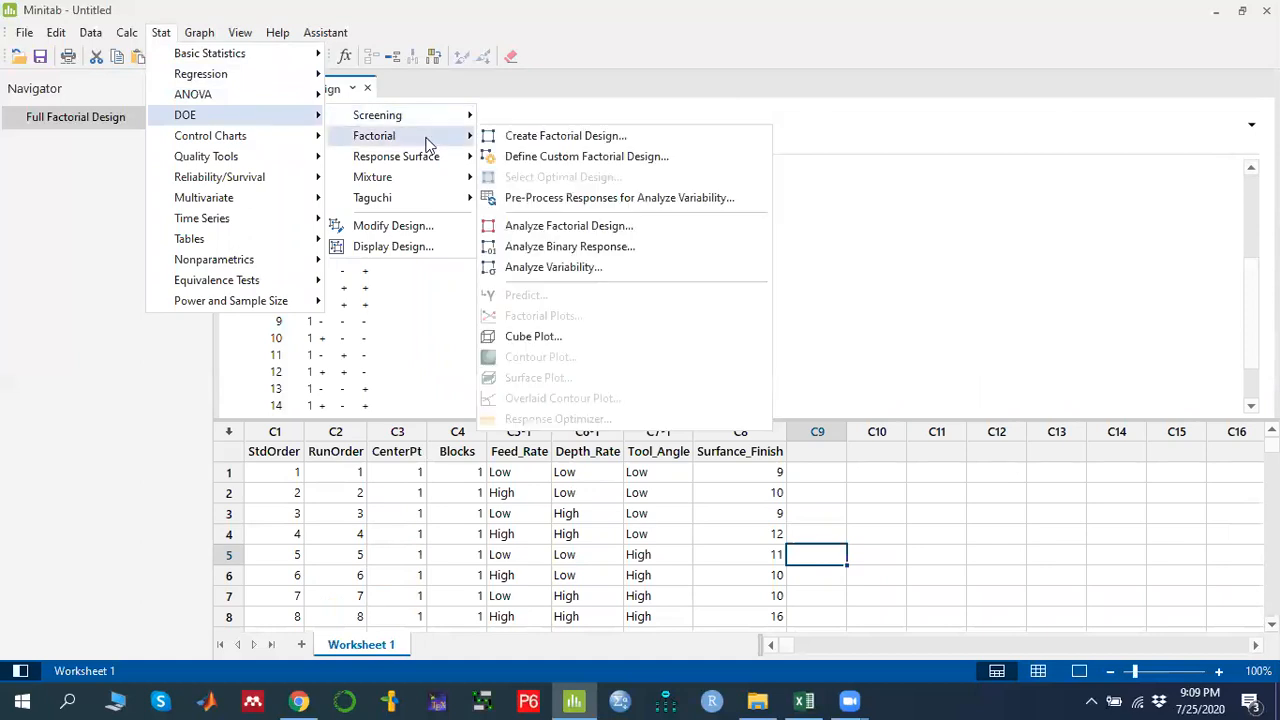
left_click(586, 230)
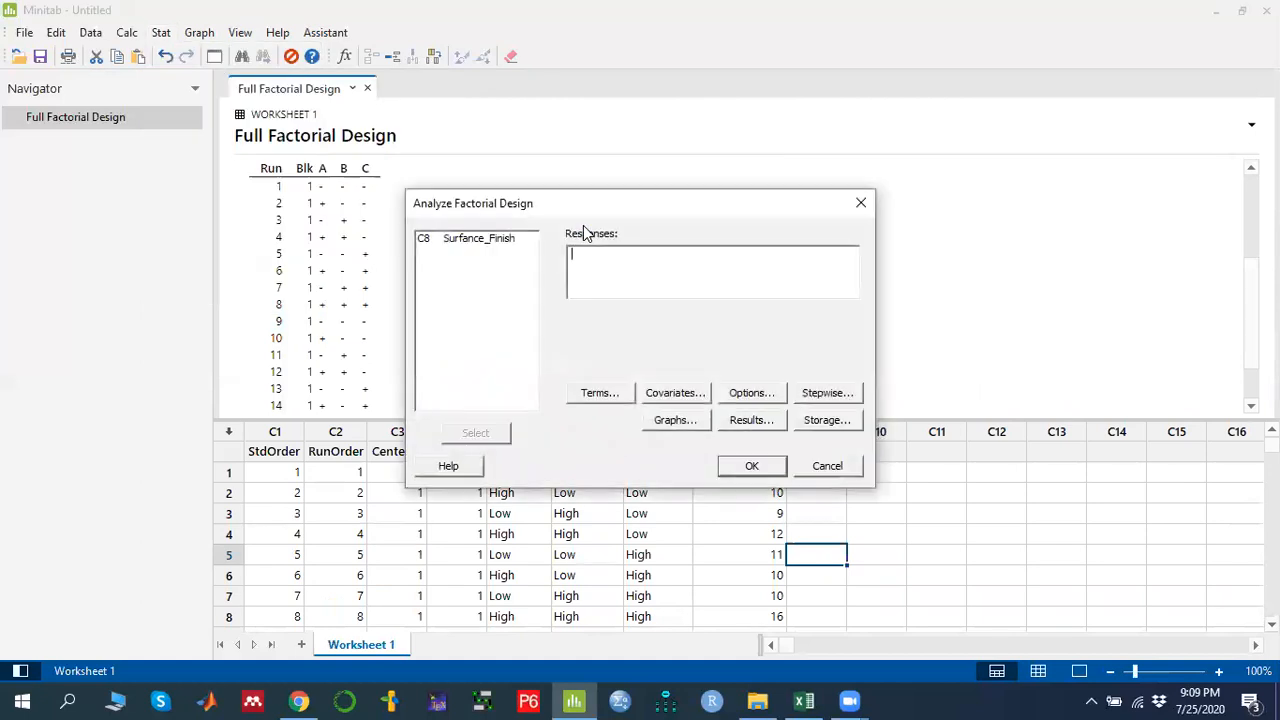
double_click(474, 240)
Include model terms up through order 3, covering all main effects and interactions, and accept the terms.
left_click(600, 393)
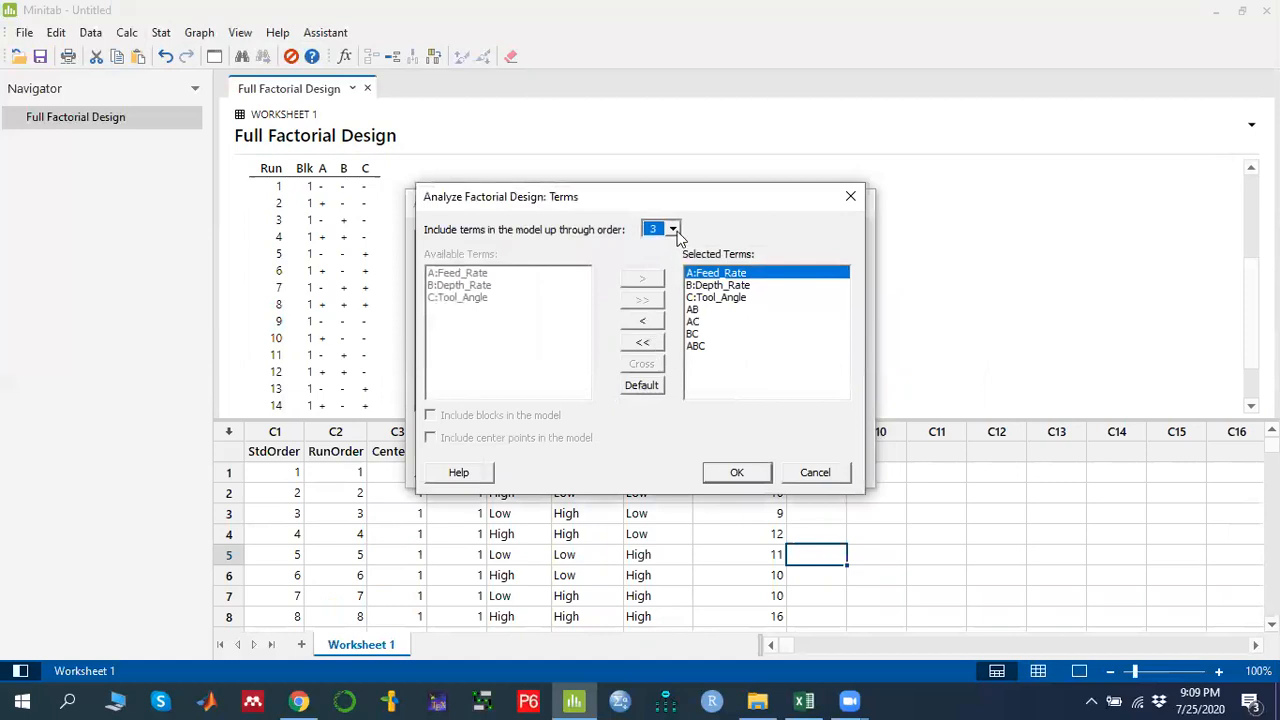
left_click(674, 231)
left_click(674, 231)
left_click(672, 230)
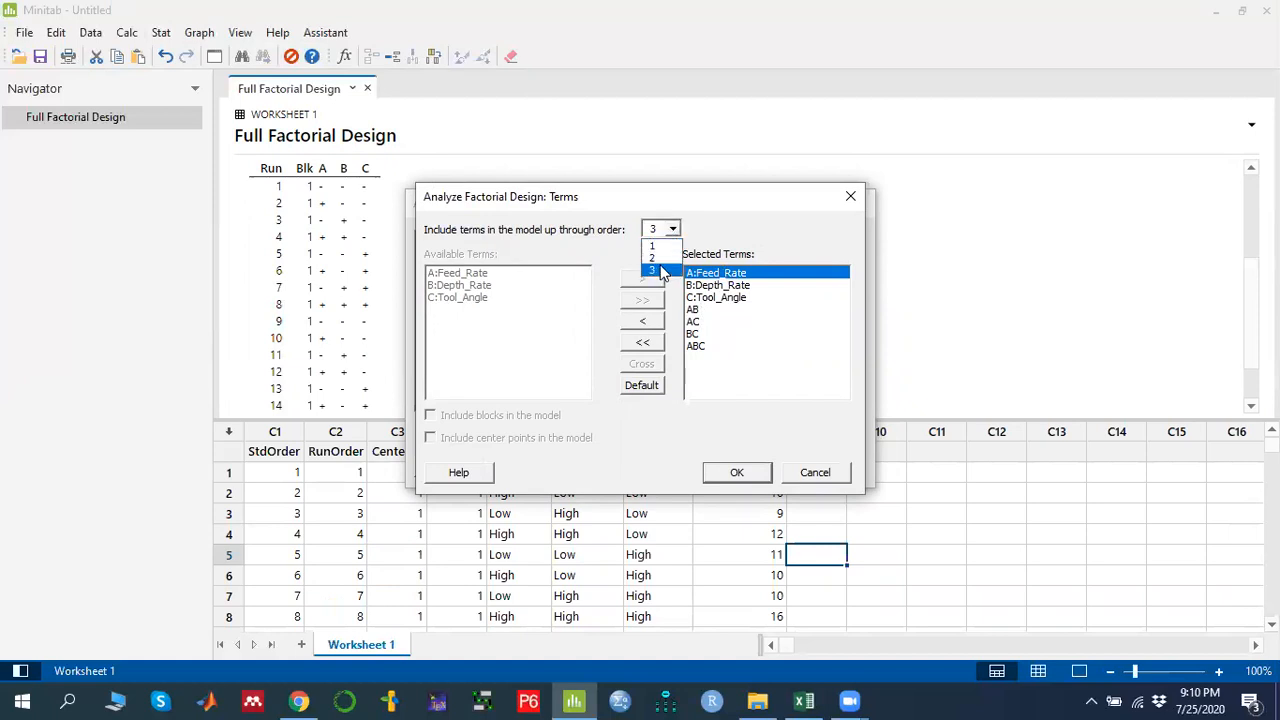
left_click(675, 241)
left_click(675, 229)
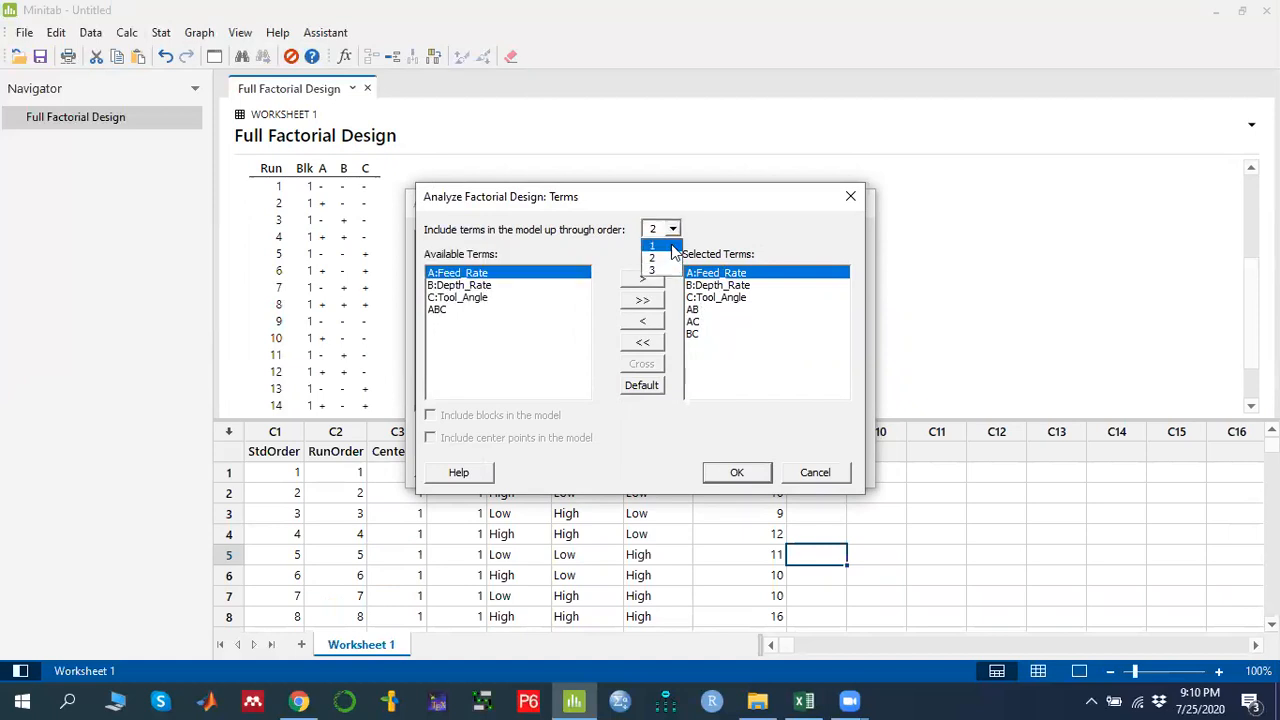
left_click(654, 266)
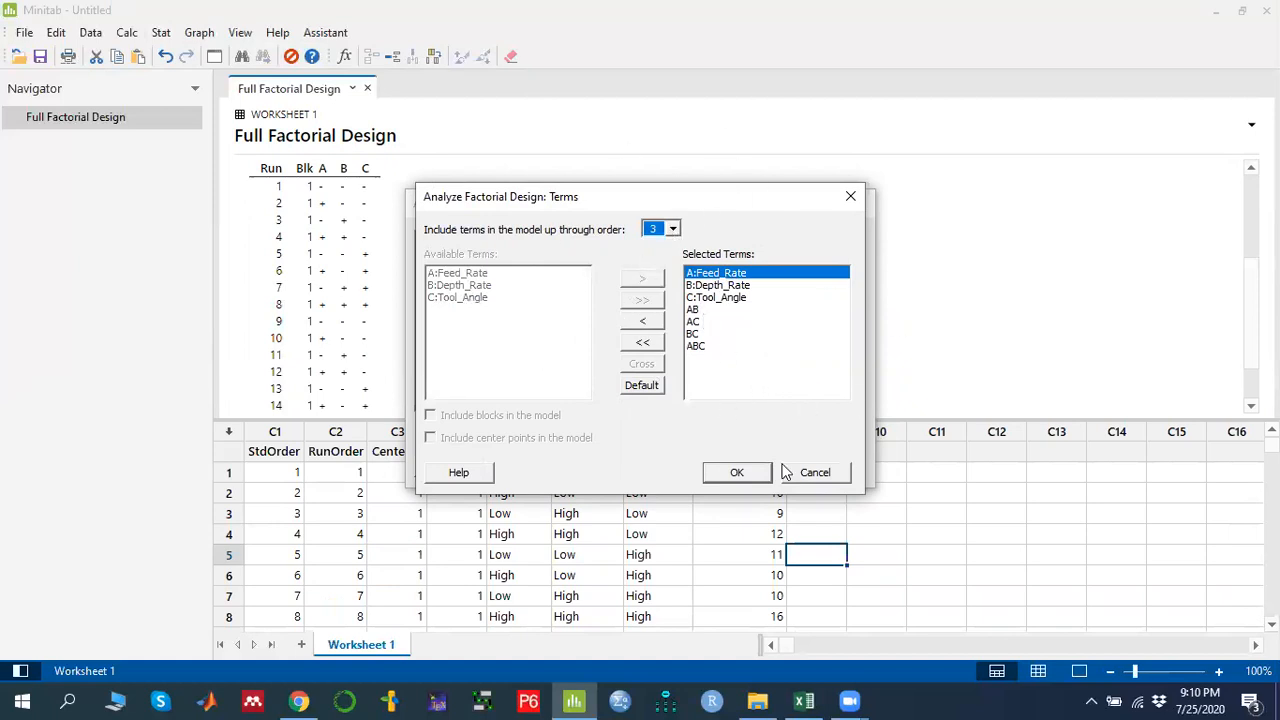
left_click(737, 472)
Look over the analysis options without changing them and set the residual plots to Four in one.
left_click(766, 395)
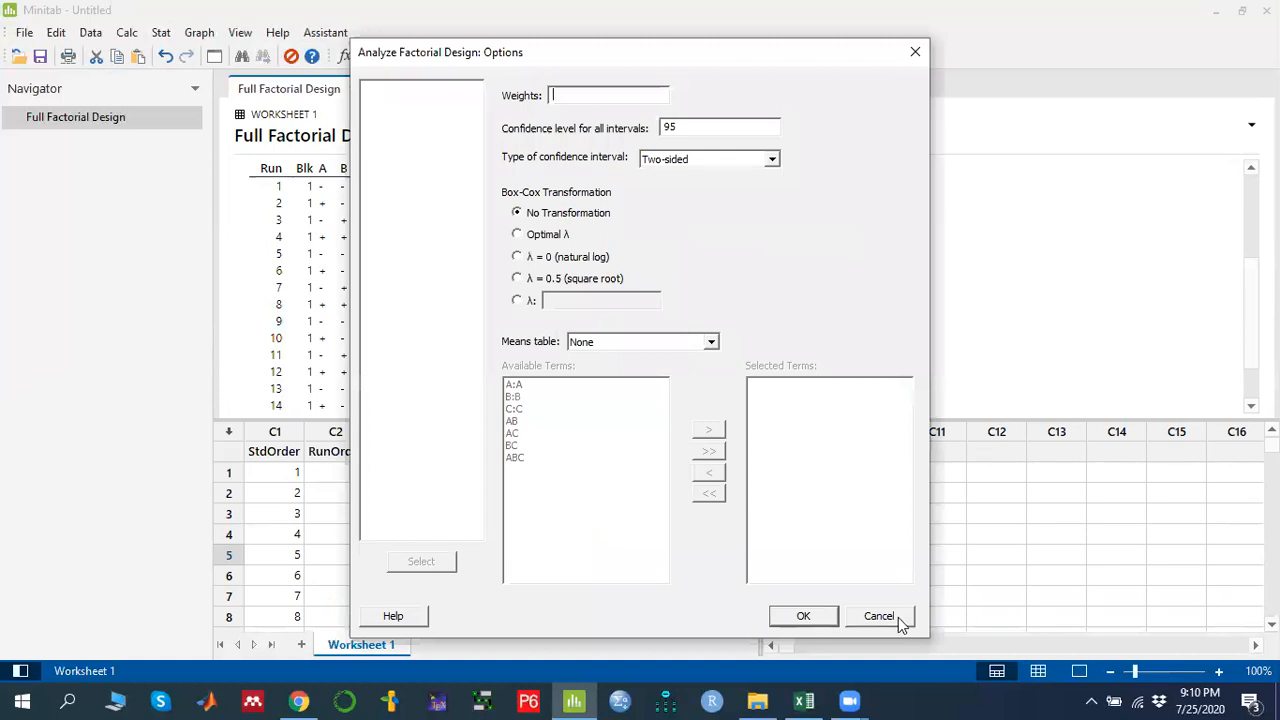
left_click(895, 615)
left_click(672, 420)
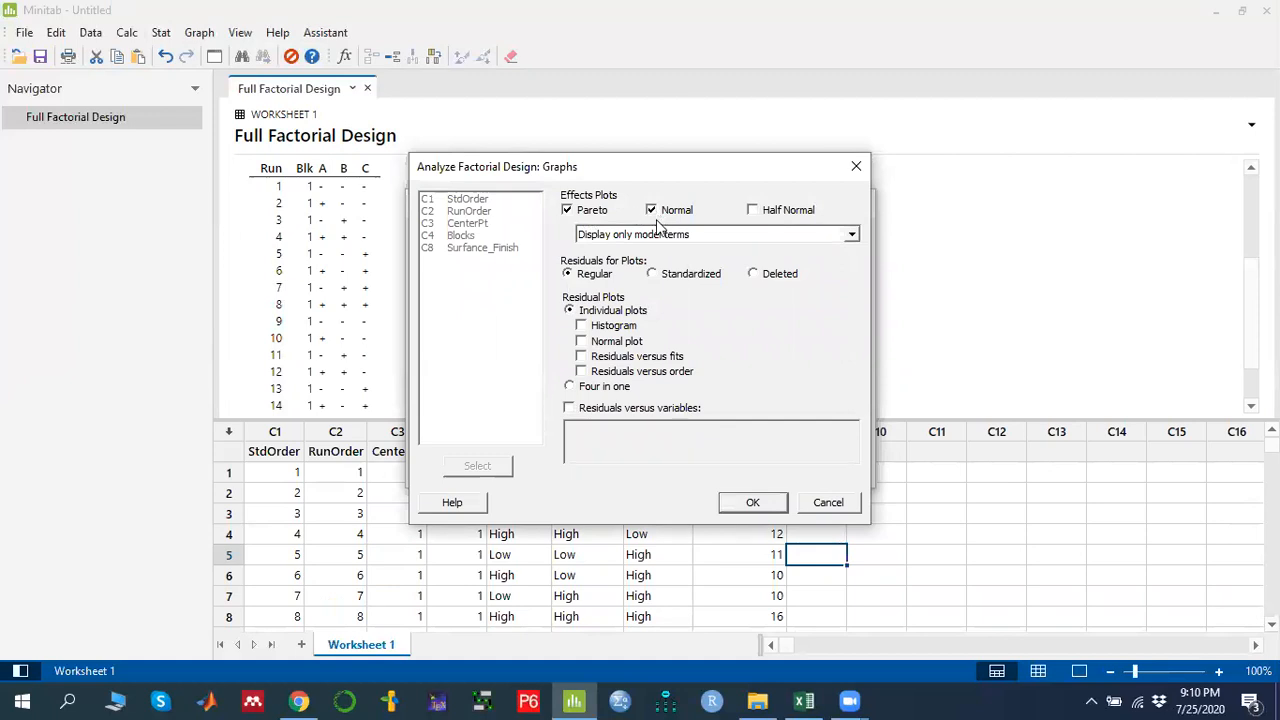
left_click(569, 387)
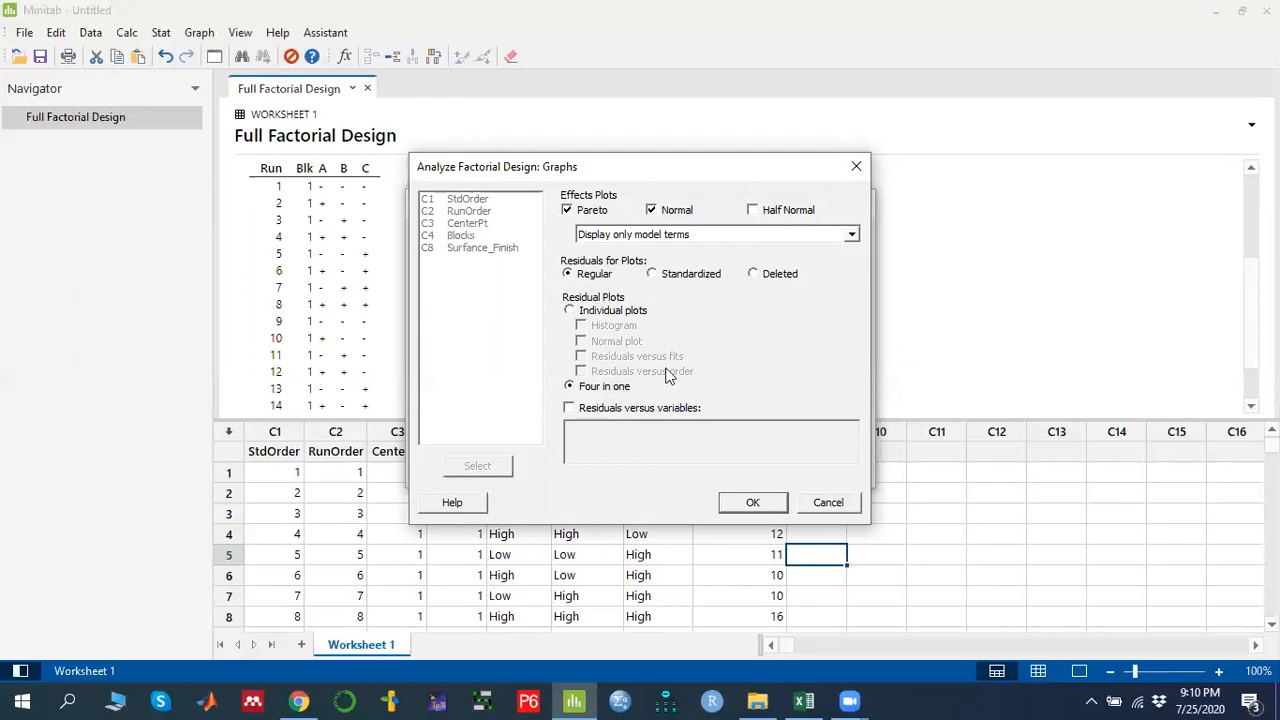
left_click(764, 509)
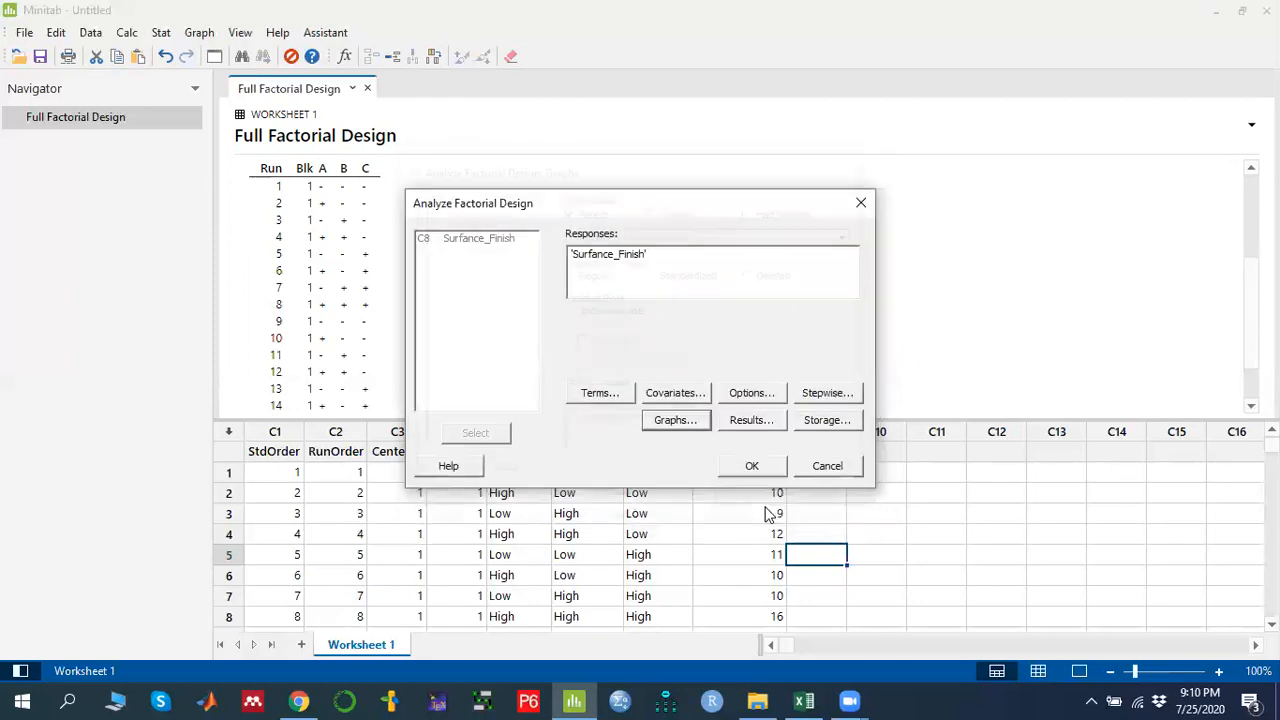
Display the results as expanded tables and run the factorial design analysis.
left_click(756, 420)
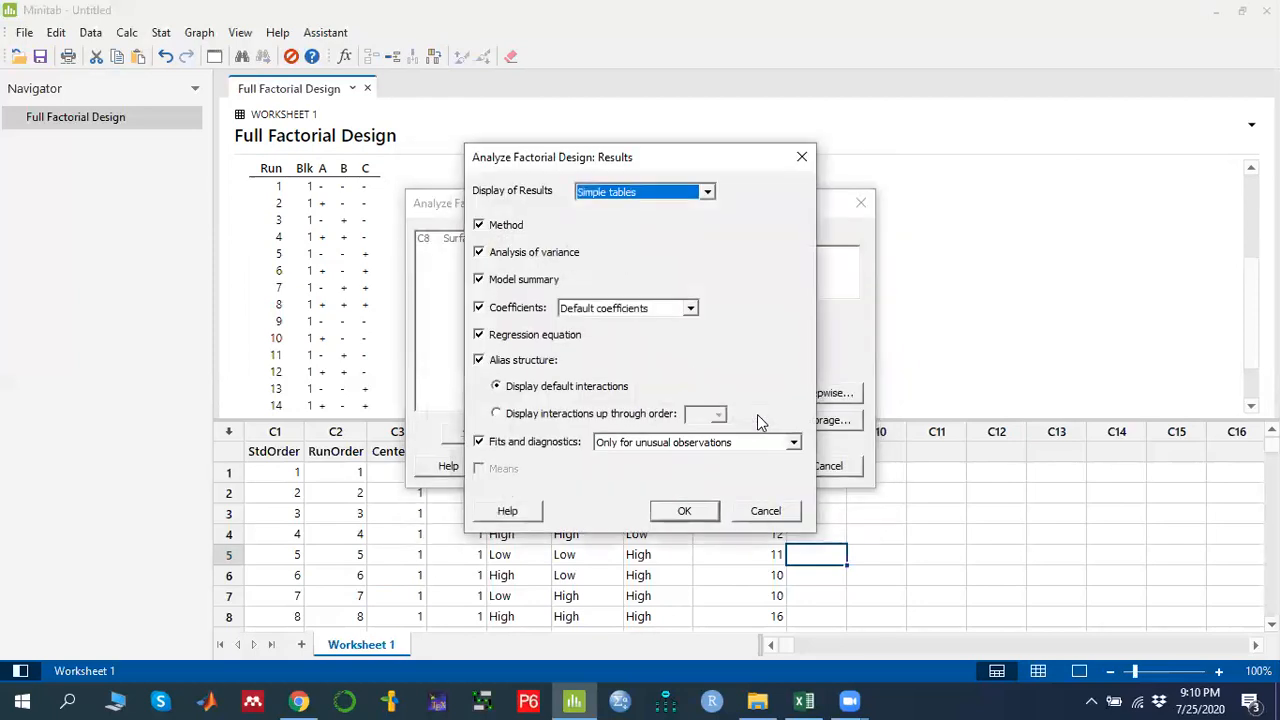
left_click(707, 192)
left_click(647, 222)
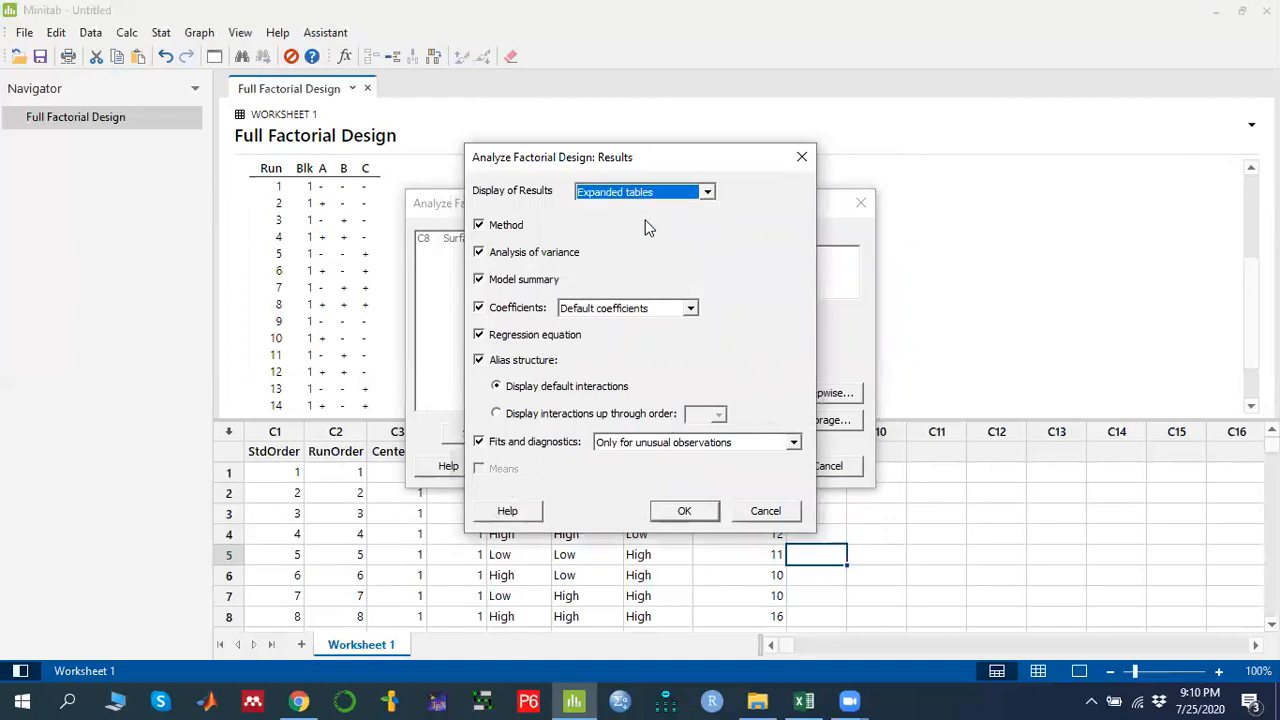
left_click(684, 511)
left_click(749, 464)
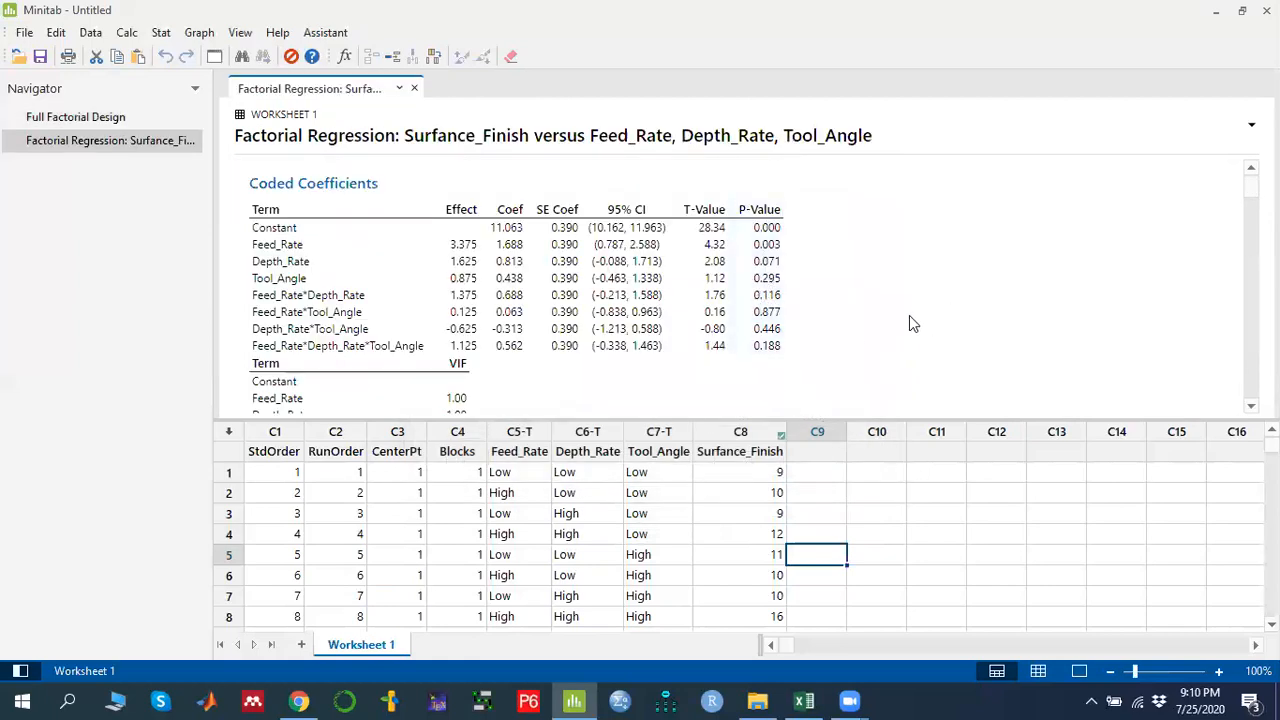
Examine the Coded Coefficients table, marking the Feed_Rate P-value and comparing it with the 0.05 significance criterion.
left_click_drag(822, 420, 830, 488)
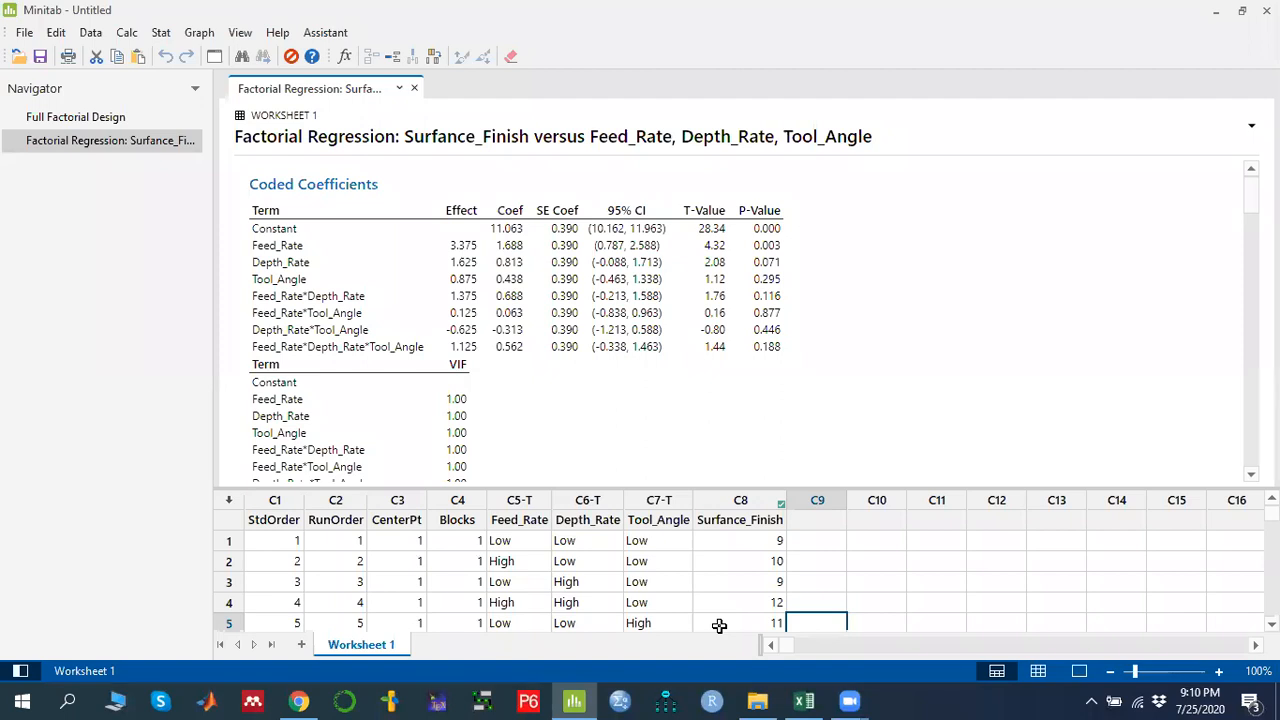
mouse_move(400, 168)
left_mouse_down()
mouse_move(240, 165)
mouse_move(371, 192)
mouse_move(408, 168)
mouse_move(397, 165)
left_mouse_up()
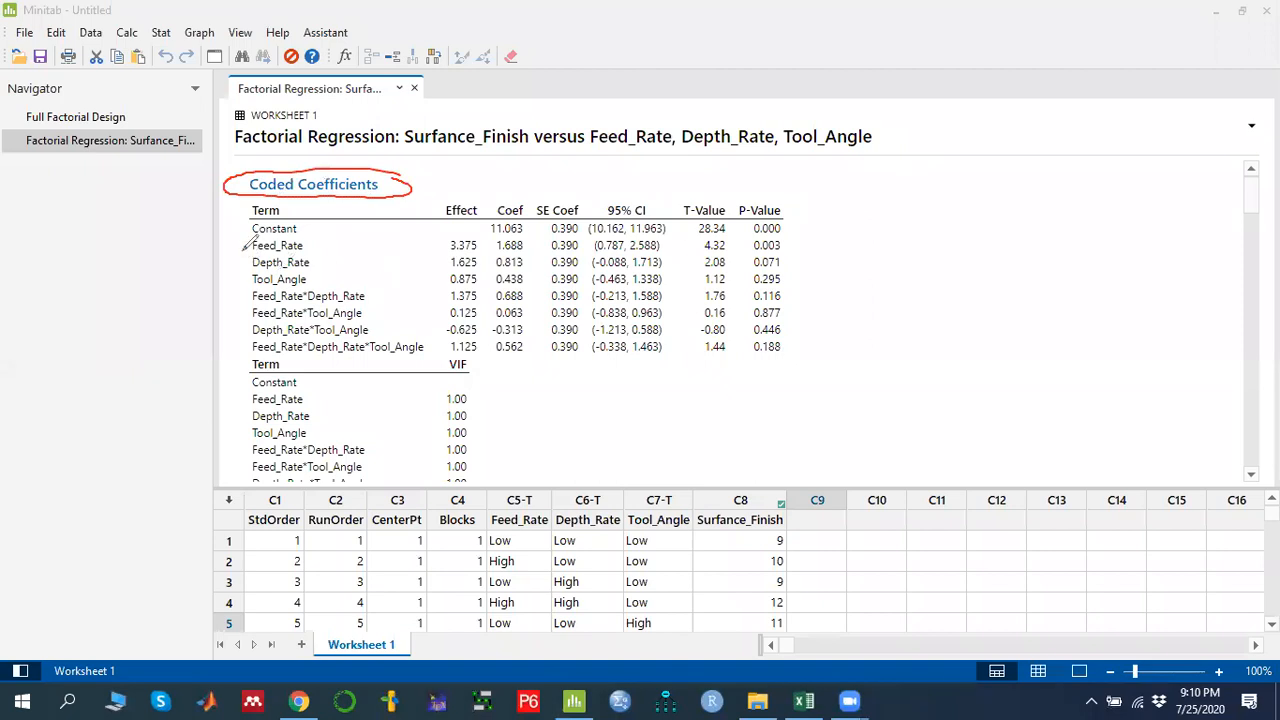
left_click_drag(239, 245, 249, 239)
left_click_drag(308, 244, 334, 237)
mouse_move(797, 239)
left_mouse_down()
mouse_move(737, 244)
mouse_move(797, 240)
left_mouse_up()
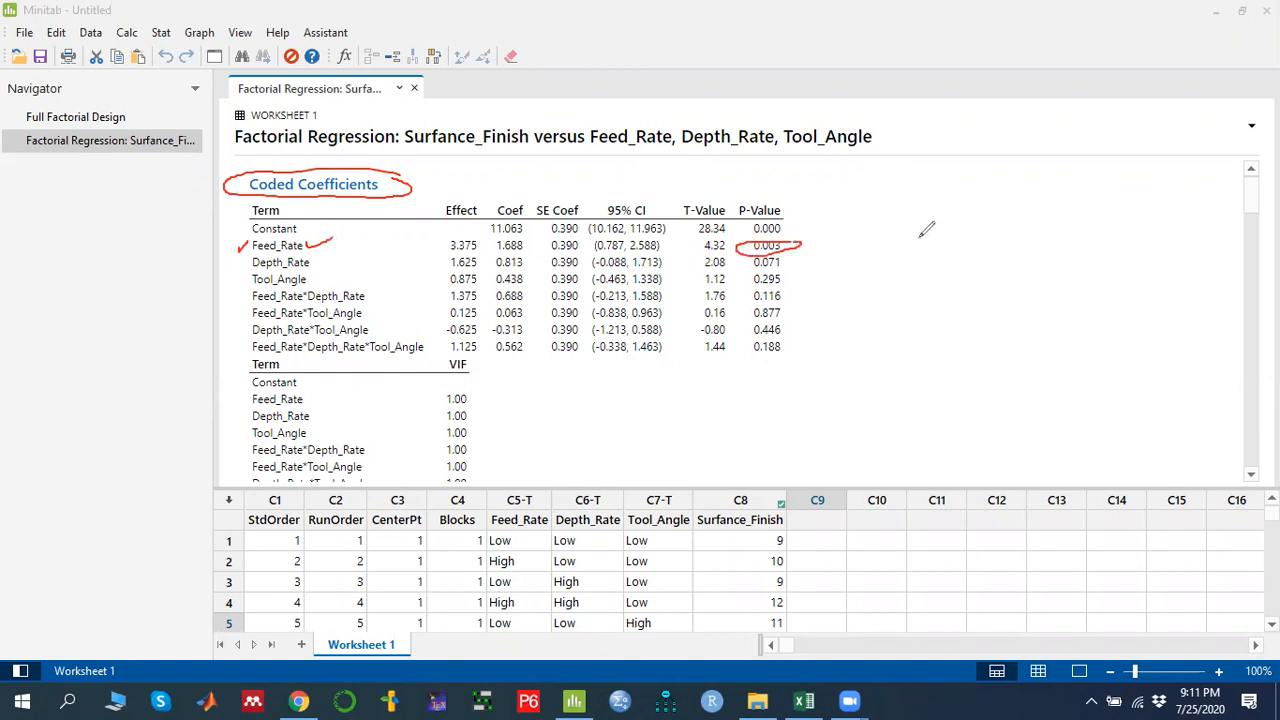
left_click_drag(913, 222, 908, 258)
mouse_move(912, 224)
left_mouse_down()
mouse_move(911, 242)
mouse_move(978, 230)
mouse_move(1008, 250)
mouse_move(1025, 225)
mouse_move(1128, 236)
mouse_move(1238, 190)
left_mouse_up()
left_click_drag(1162, 254, 1245, 238)
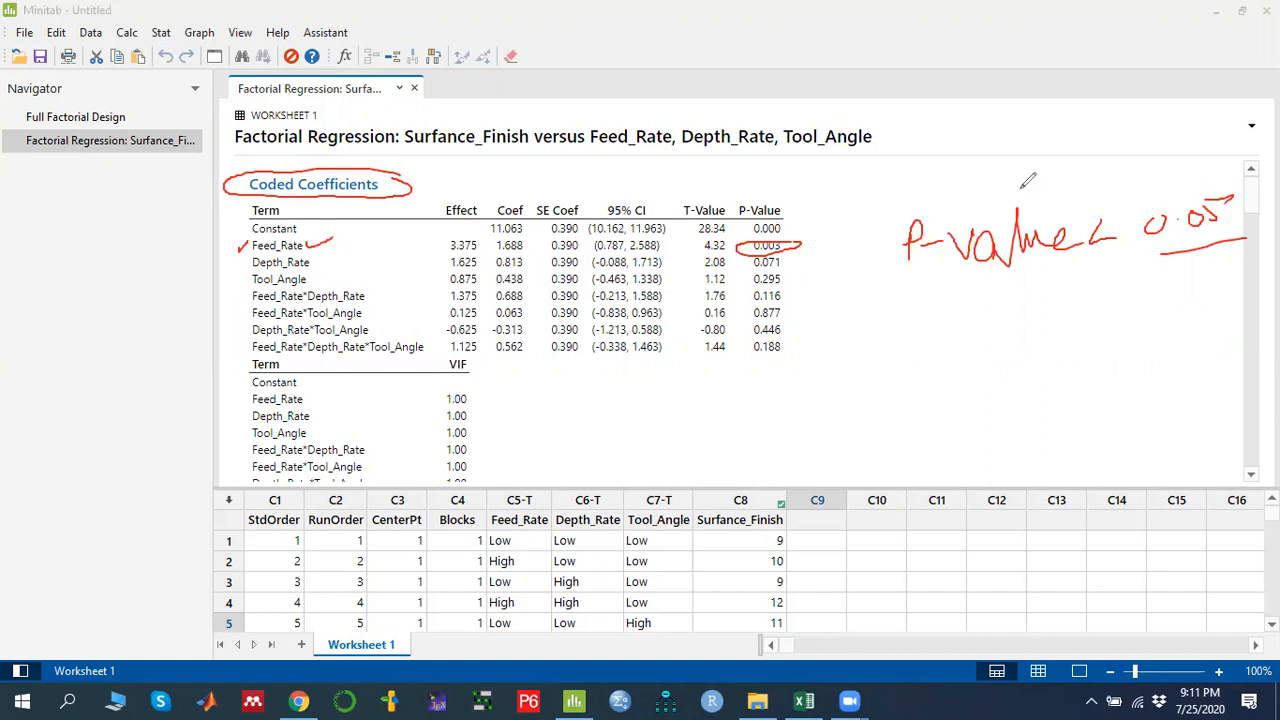
left_click(891, 140)
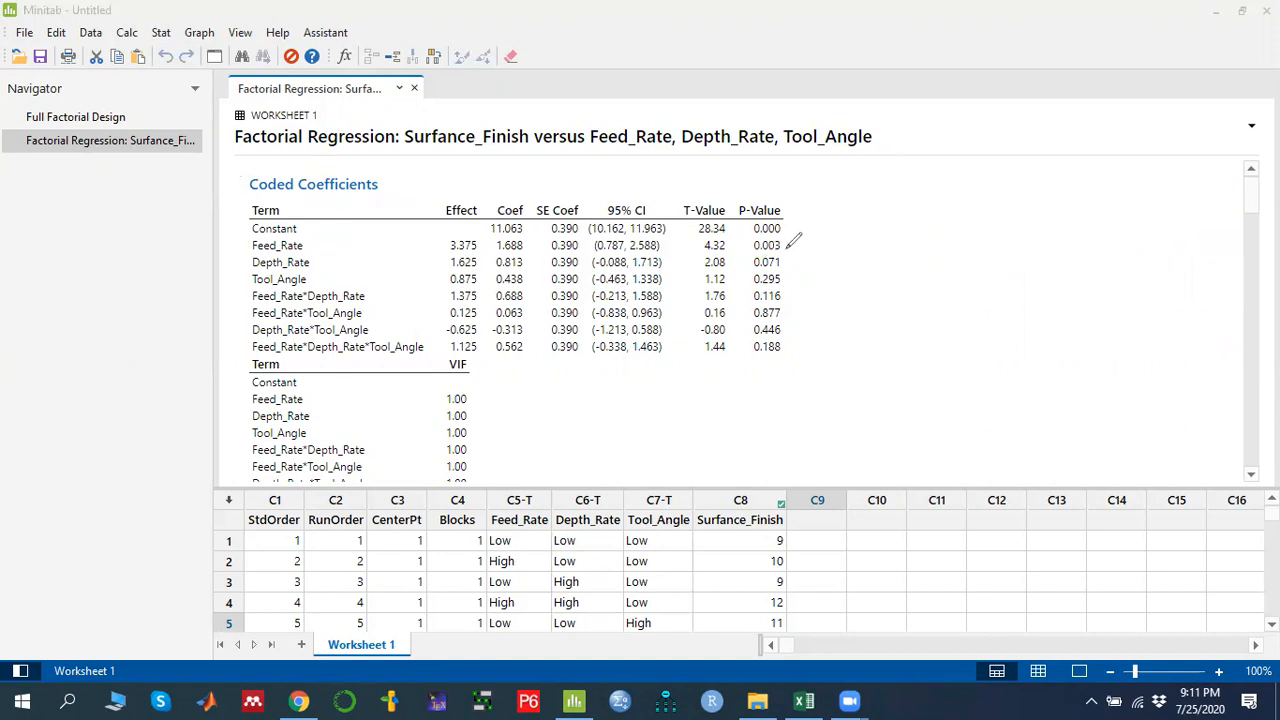
Compare the P-values of the main factors and the interaction terms in the coefficients table, marking them for significance.
left_click_drag(788, 244, 843, 227)
left_click_drag(787, 264, 840, 250)
left_click_drag(241, 295, 237, 382)
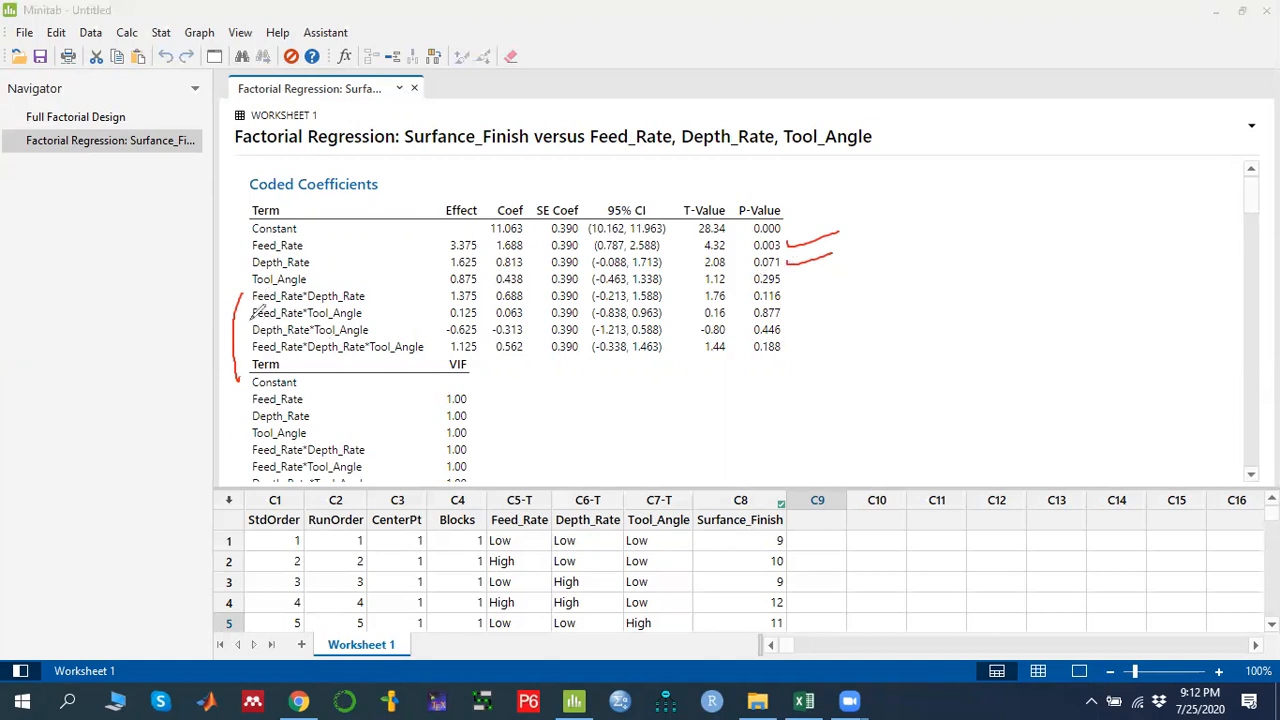
mouse_move(228, 349)
left_mouse_down()
mouse_move(252, 343)
mouse_move(240, 350)
left_mouse_up()
mouse_move(312, 263)
left_mouse_down()
mouse_move(350, 262)
mouse_move(347, 280)
left_mouse_up()
mouse_move(792, 252)
left_mouse_down()
mouse_move(756, 258)
mouse_move(762, 285)
mouse_move(793, 272)
mouse_move(790, 252)
left_mouse_up()
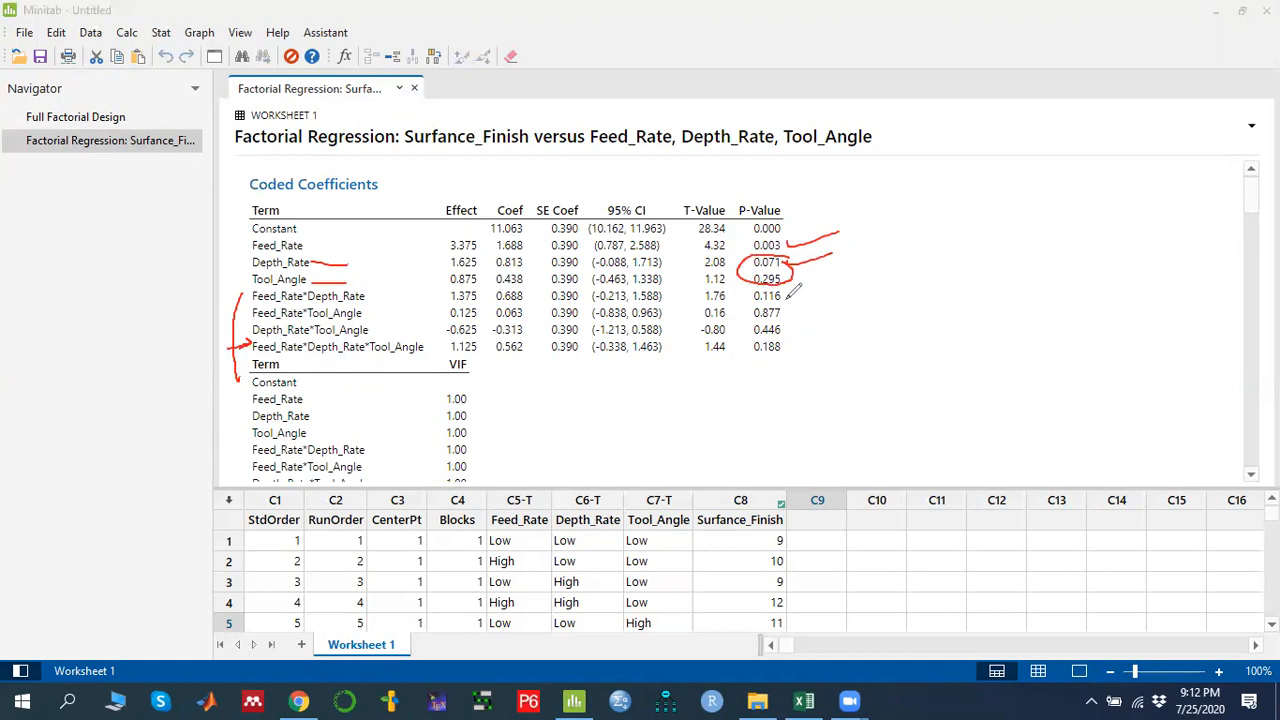
mouse_move(789, 294)
left_mouse_down()
mouse_move(800, 312)
mouse_move(786, 340)
left_mouse_up()
mouse_move(796, 330)
left_mouse_down()
mouse_move(792, 352)
mouse_move(854, 323)
left_mouse_up()
mouse_move(790, 230)
left_mouse_down()
mouse_move(758, 254)
mouse_move(796, 238)
left_mouse_up()
left_click(882, 139)
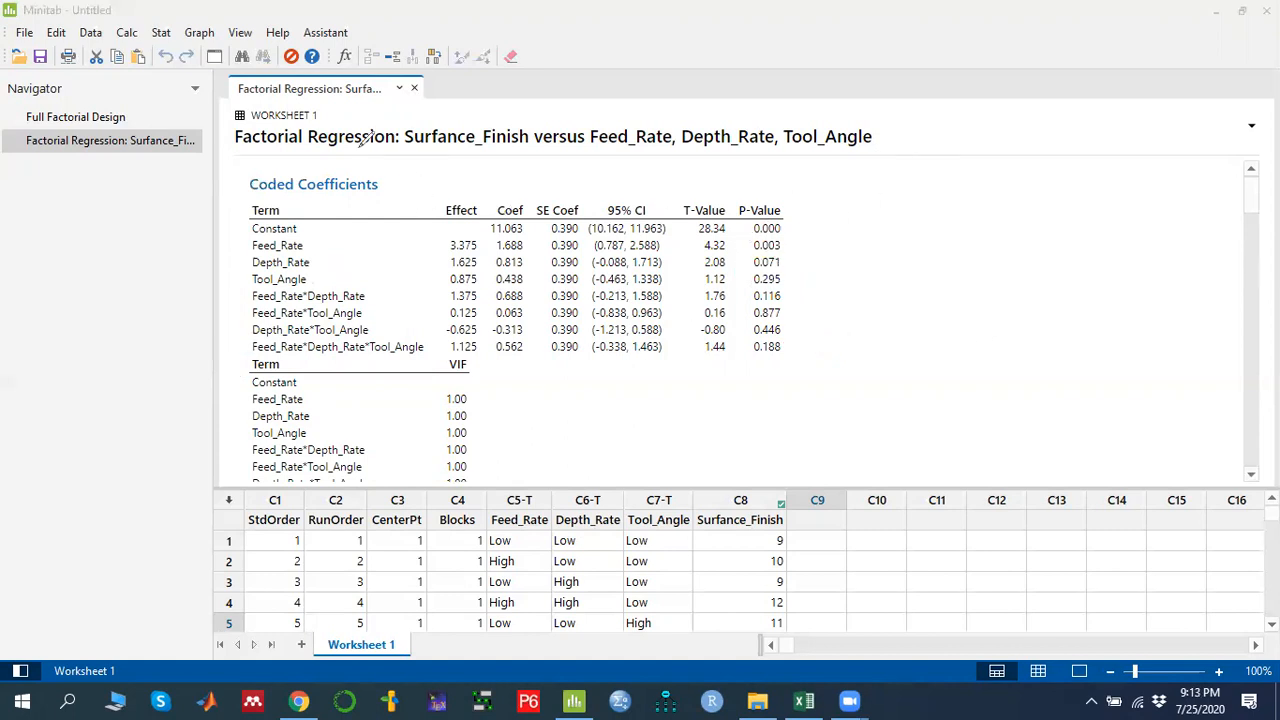
Examine the VIF values and the Effect and coefficient columns for each term, marking the Feed_Rate effect.
scroll(834, 347, "down", 2)
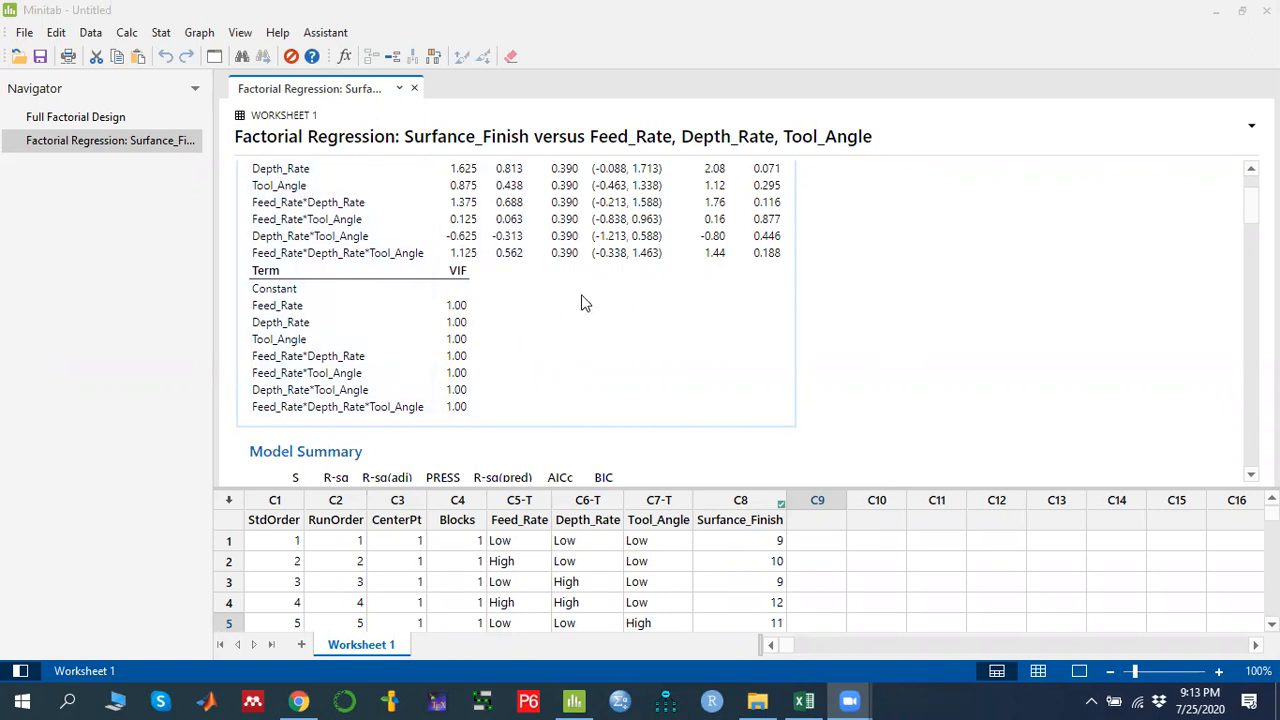
scroll(581, 294, "up", 2)
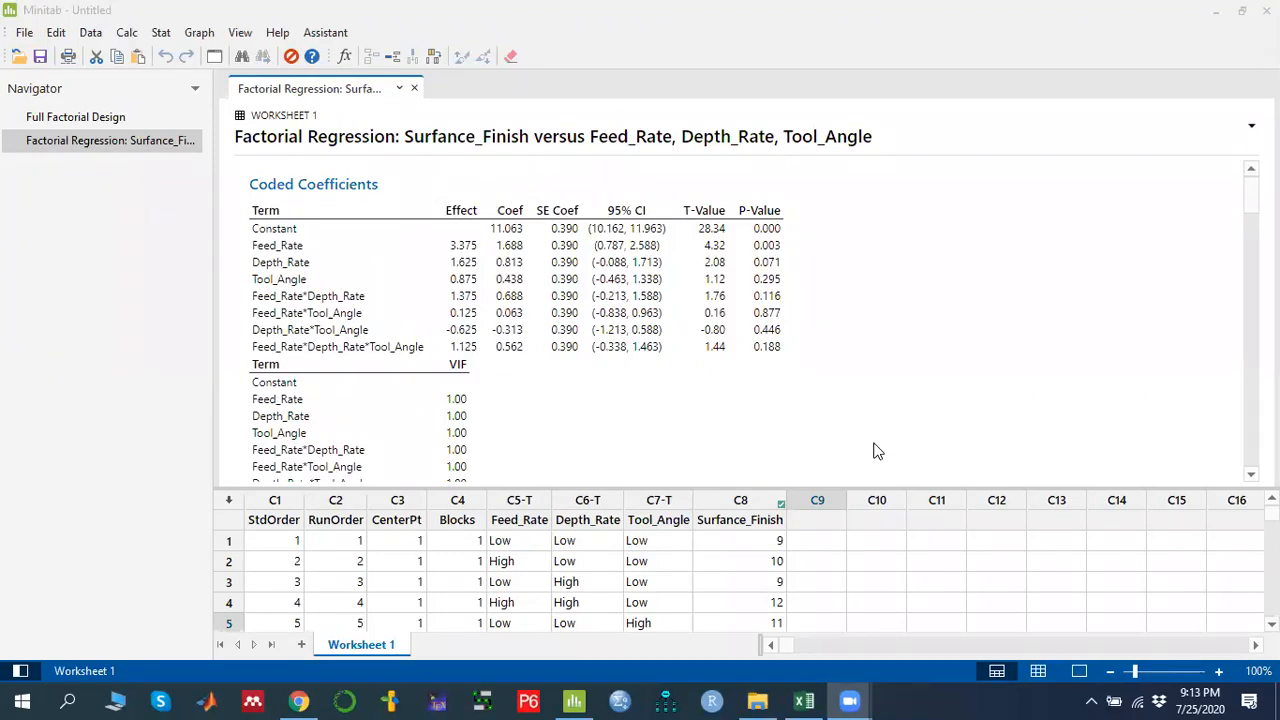
left_click_drag(458, 192, 491, 169)
left_click_drag(313, 243, 348, 234)
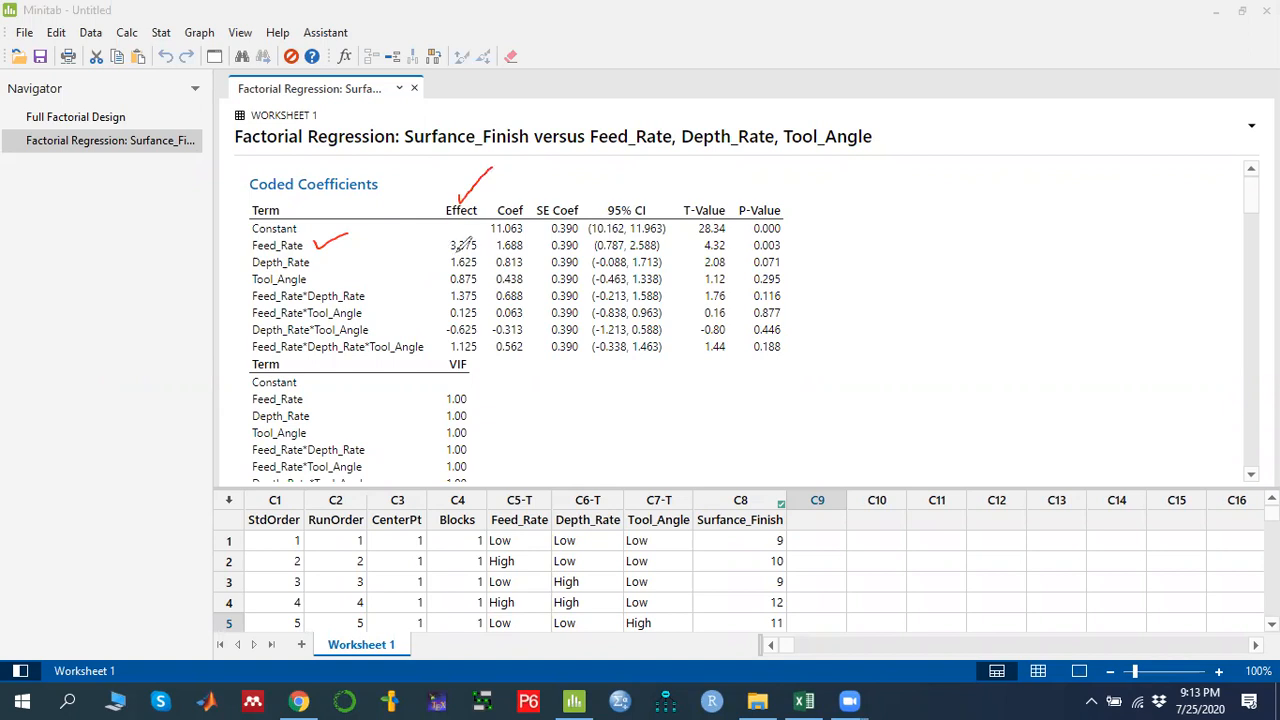
left_click_drag(417, 255, 478, 249)
left_click_drag(448, 238, 437, 326)
mouse_move(533, 181)
left_mouse_down()
mouse_move(533, 200)
mouse_move(539, 188)
left_mouse_up()
Write the general regression equation Y = a + b1X1 + b2X2 as an annotation beside the coefficients table.
mouse_move(858, 212)
left_mouse_down()
mouse_move(880, 226)
mouse_move(870, 253)
mouse_move(1024, 228)
left_mouse_up()
mouse_move(1016, 226)
left_mouse_down()
mouse_move(1018, 254)
mouse_move(1040, 238)
left_mouse_up()
mouse_move(1040, 230)
left_mouse_down()
mouse_move(1062, 226)
mouse_move(1034, 232)
left_mouse_up()
mouse_move(1109, 206)
left_mouse_down()
mouse_move(1080, 234)
mouse_move(1160, 222)
left_mouse_up()
mouse_move(1138, 213)
left_mouse_down()
mouse_move(1144, 234)
mouse_move(1197, 218)
mouse_move(1220, 235)
left_mouse_up()
mouse_move(1222, 212)
left_mouse_down()
mouse_move(1245, 253)
mouse_move(1268, 252)
left_mouse_up()
left_click_drag(1072, 252, 1087, 279)
left_click_drag(1136, 242, 1139, 260)
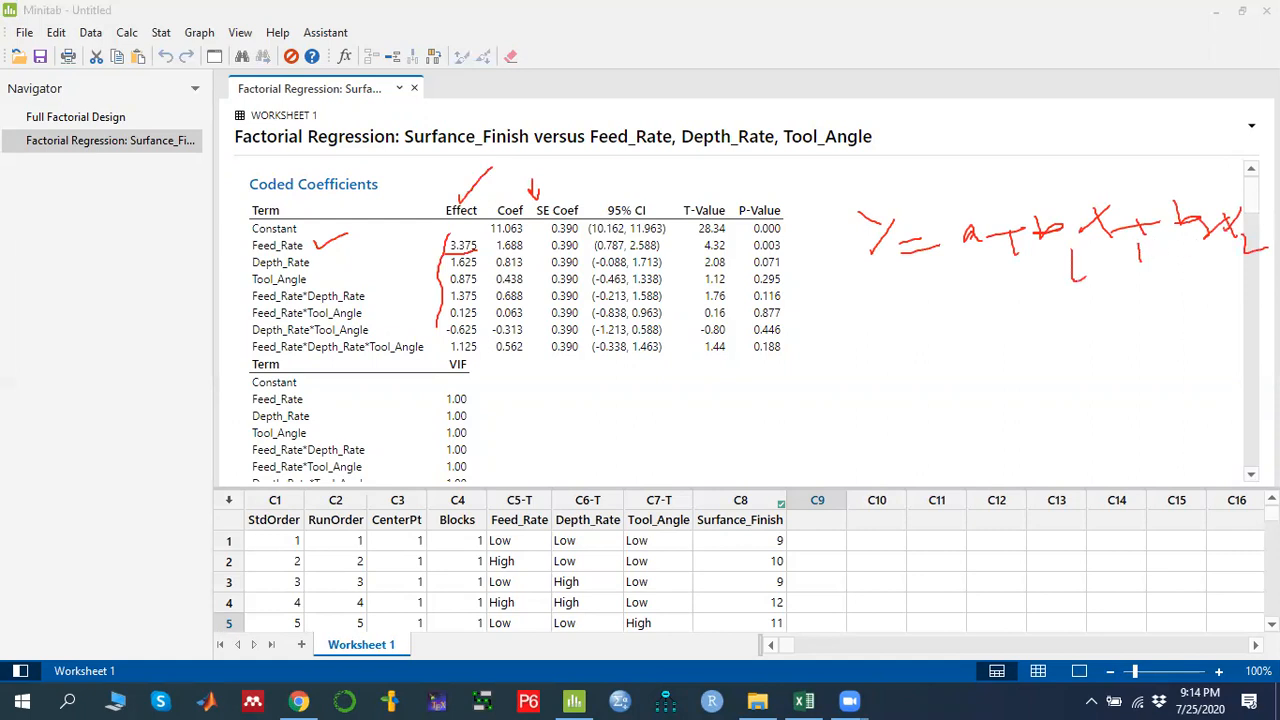
Clear the earlier annotation, bracket the terms from Depth_Rate to the three-way interaction and tick Feed_Rate in the coefficients table.
left_click(846, 151)
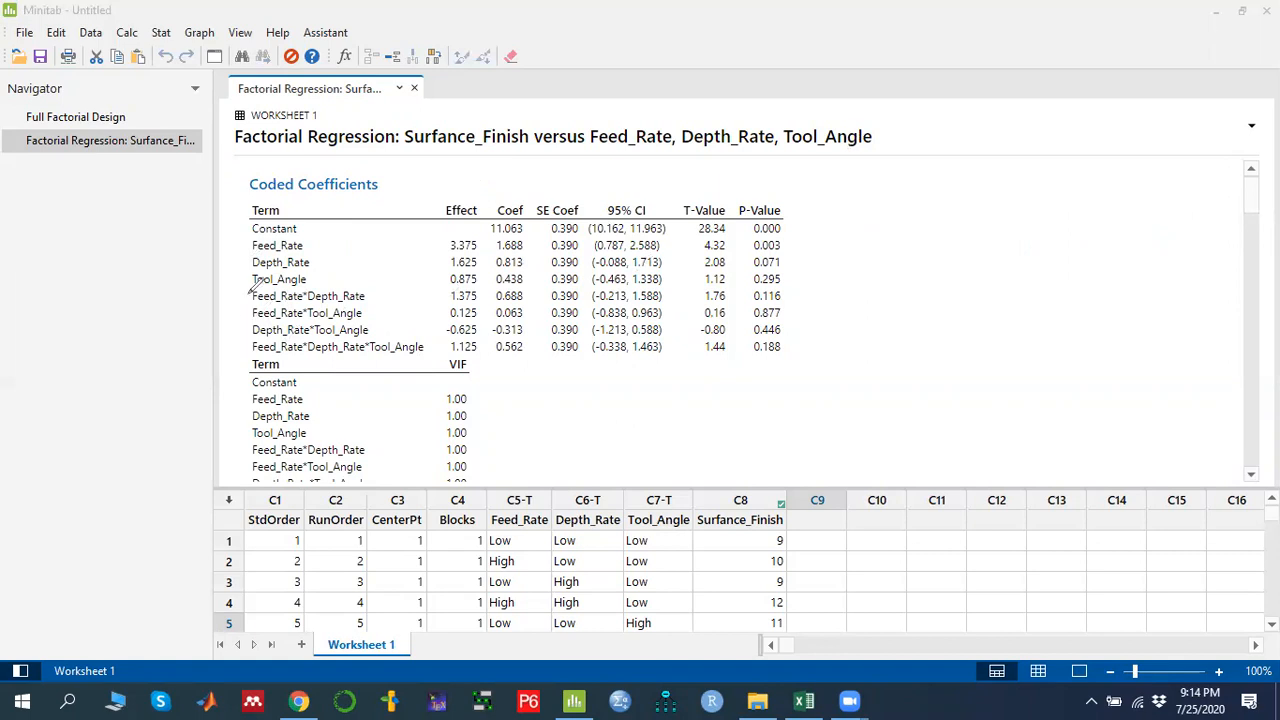
mouse_move(242, 262)
left_mouse_down()
mouse_move(240, 336)
mouse_move(253, 355)
left_mouse_up()
left_click_drag(228, 255, 252, 243)
Write the reduced equation S.F = 11.063 + 1.688 times feed rate beside the table, marking the Constant and Feed_Rate coefficients and underlining the equation.
mouse_move(849, 237)
left_mouse_down()
mouse_move(828, 272)
mouse_move(872, 270)
mouse_move(880, 250)
mouse_move(957, 242)
mouse_move(960, 258)
left_mouse_up()
mouse_move(538, 219)
left_mouse_down()
mouse_move(488, 228)
mouse_move(536, 221)
left_mouse_up()
mouse_move(985, 224)
left_mouse_down()
mouse_move(984, 245)
mouse_move(997, 246)
left_mouse_up()
left_click(1021, 226)
mouse_move(1058, 198)
left_mouse_down()
mouse_move(1040, 228)
mouse_move(1060, 200)
mouse_move(1080, 222)
mouse_move(1108, 216)
mouse_move(1093, 234)
mouse_move(1138, 206)
left_mouse_up()
left_click_drag(1130, 199, 1131, 217)
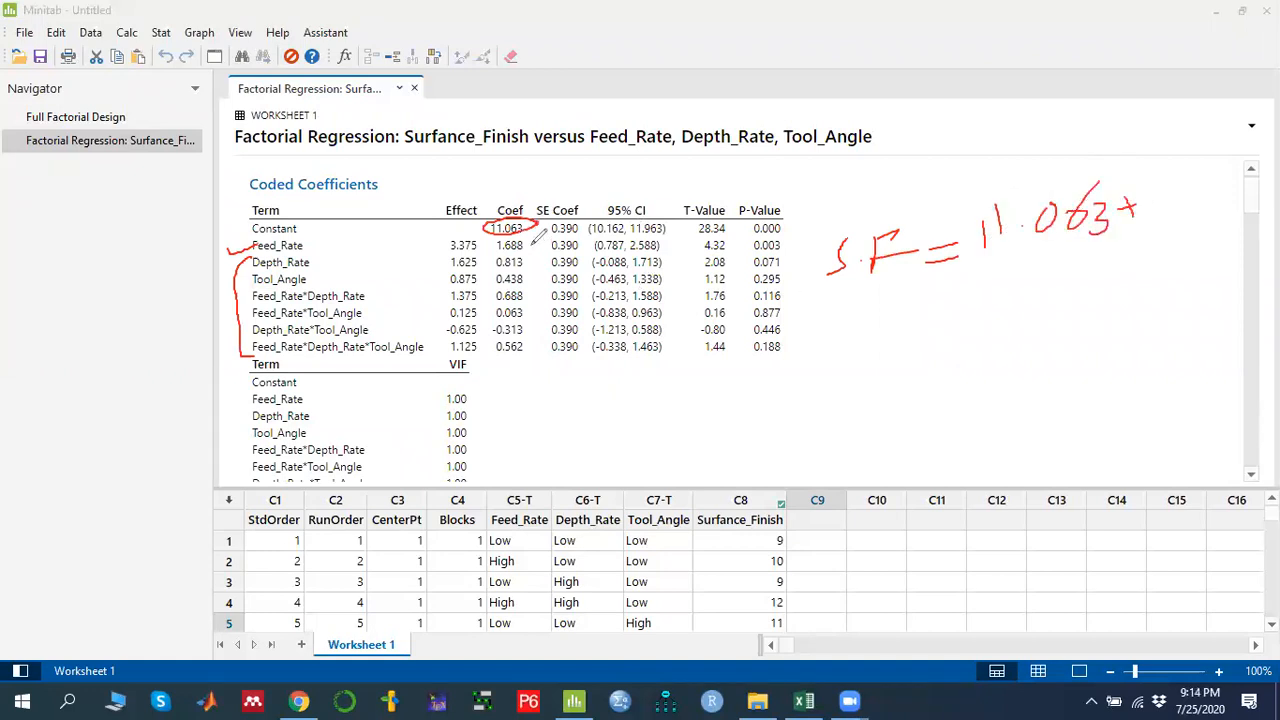
left_click_drag(497, 257, 528, 255)
left_click_drag(1153, 198, 1151, 231)
left_click(1163, 213)
mouse_move(1187, 190)
left_mouse_down()
mouse_move(1176, 222)
mouse_move(1232, 215)
mouse_move(1266, 255)
mouse_move(1277, 232)
mouse_move(1264, 238)
mouse_move(1279, 258)
left_mouse_up()
left_click_drag(842, 314, 1270, 258)
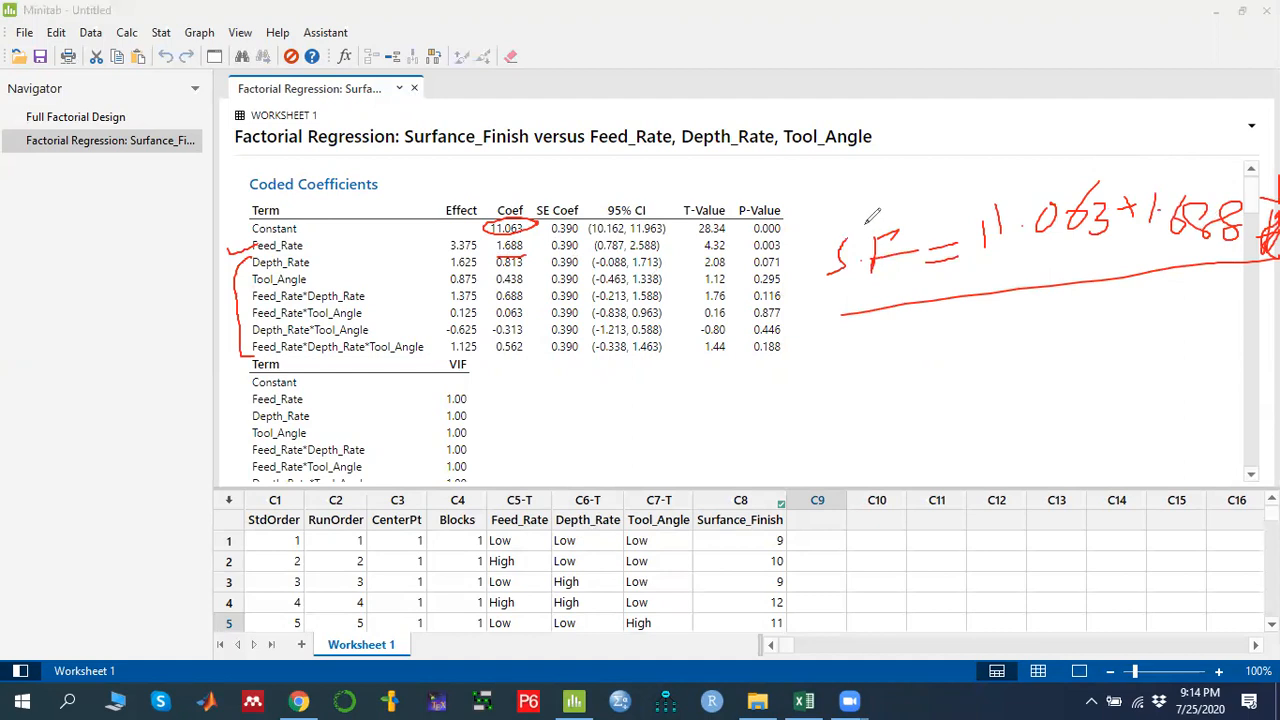
Cross out the coefficients of the terms below Feed_Rate, then clear all annotations from the coefficients table.
left_click_drag(524, 240, 489, 355)
left_click_drag(500, 276, 577, 338)
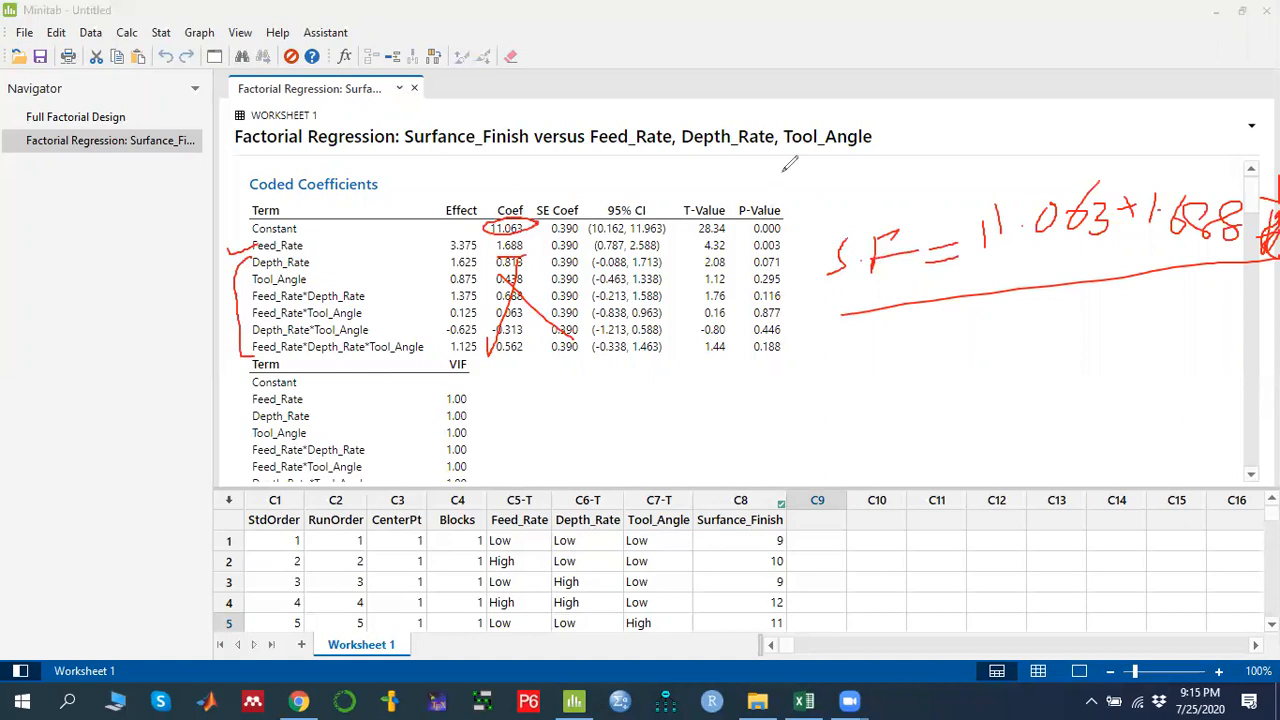
key("e")
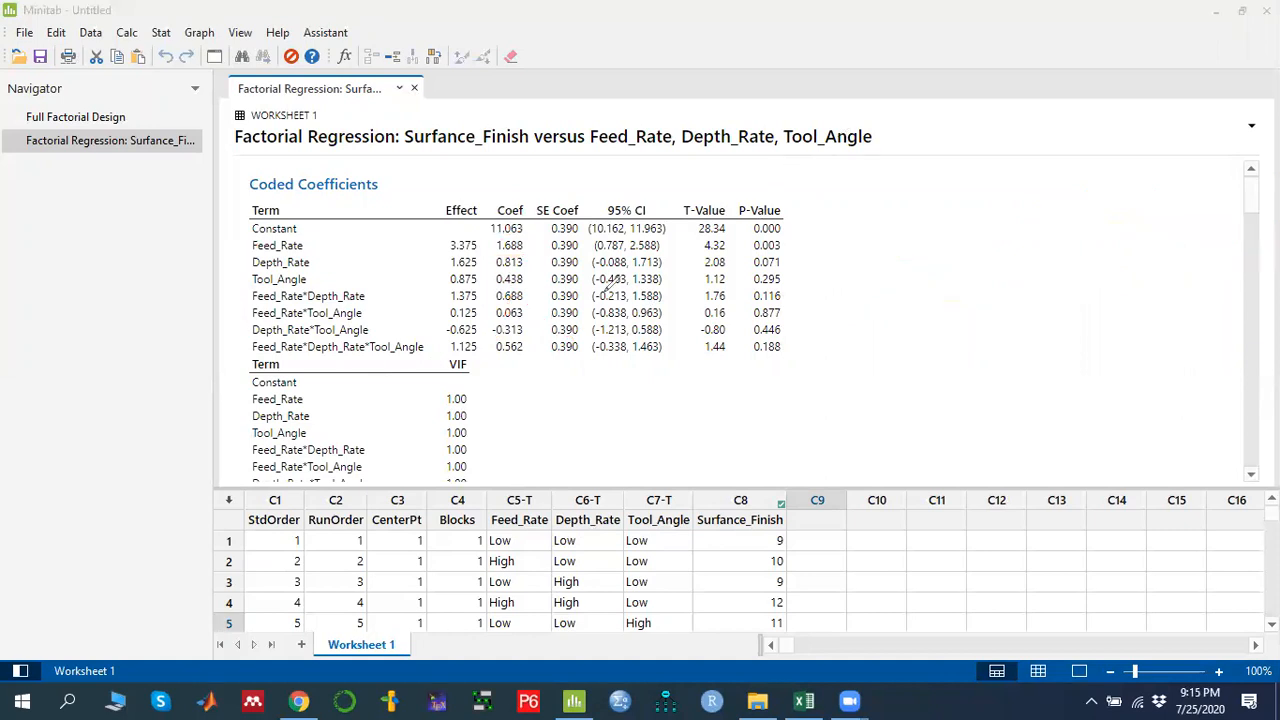
Examine the Model Summary statistics, comparing R-sq, R-sq(adj), PRESS and R-sq(pred) with the terms included in the model.
left_click(957, 315)
scroll(558, 347, "down", 5)
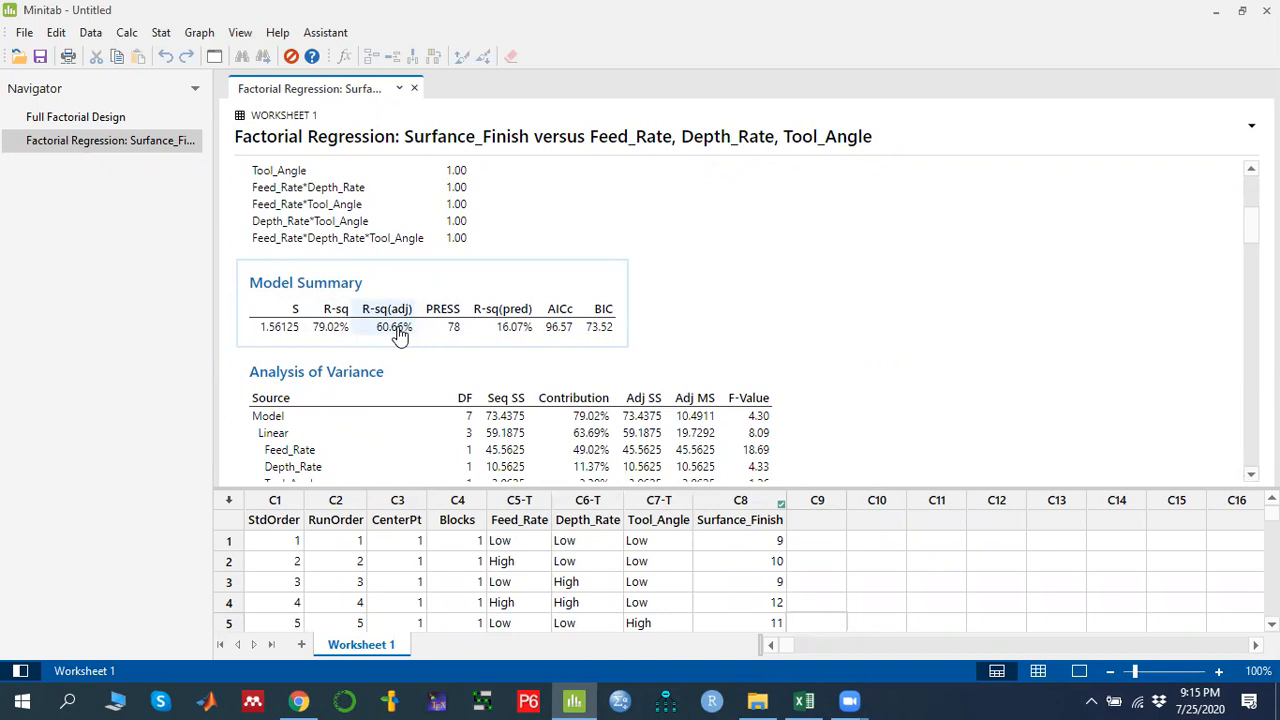
scroll(398, 335, "up", 2)
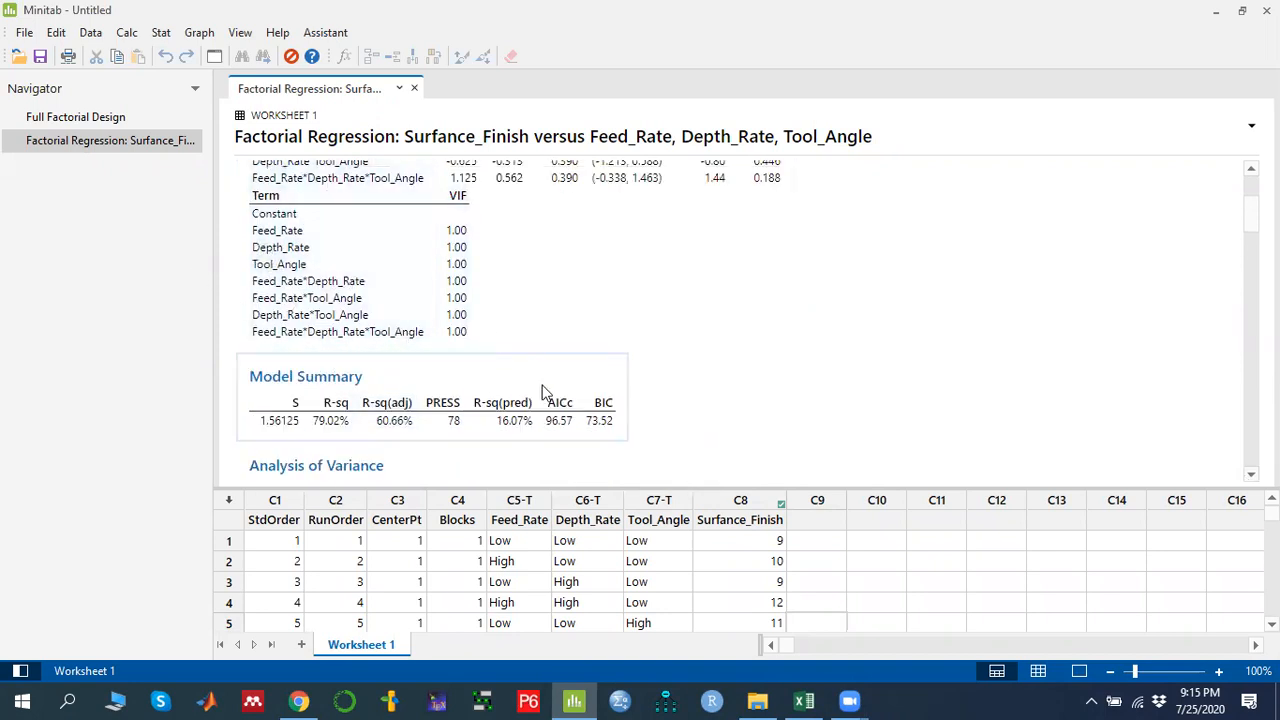
scroll(420, 337, "down", 2)
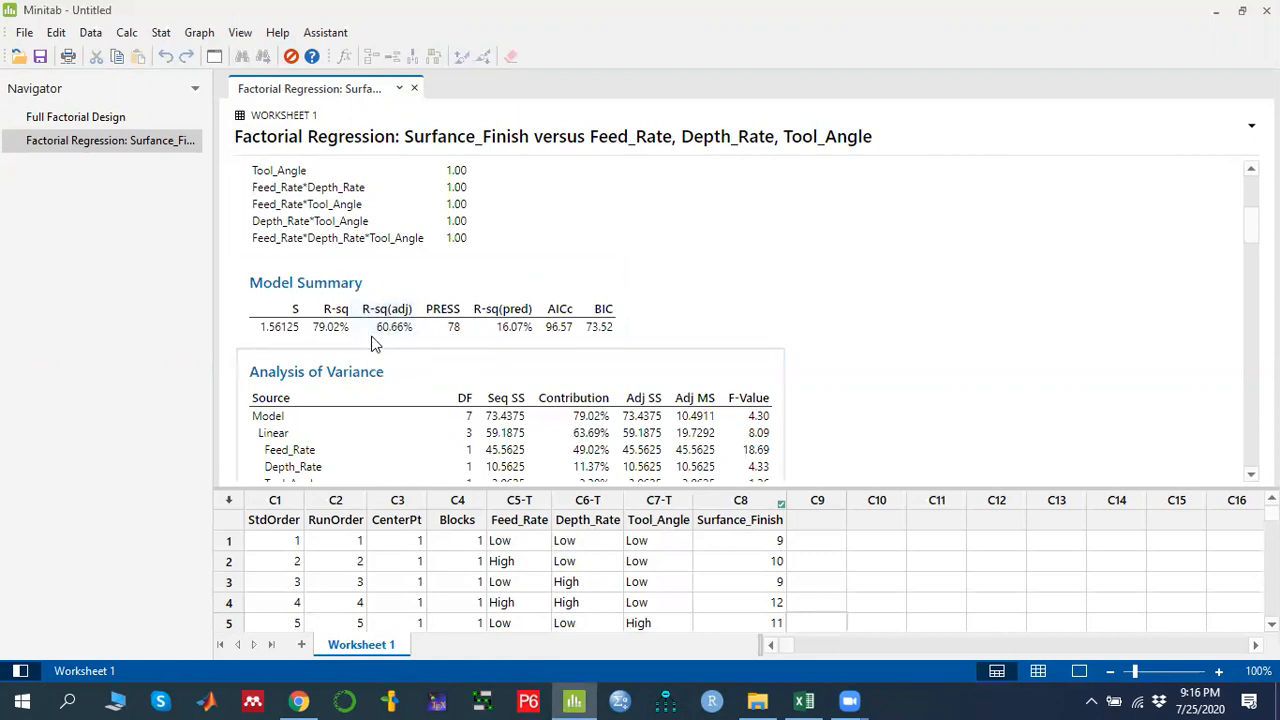
scroll(390, 325, "up", 2)
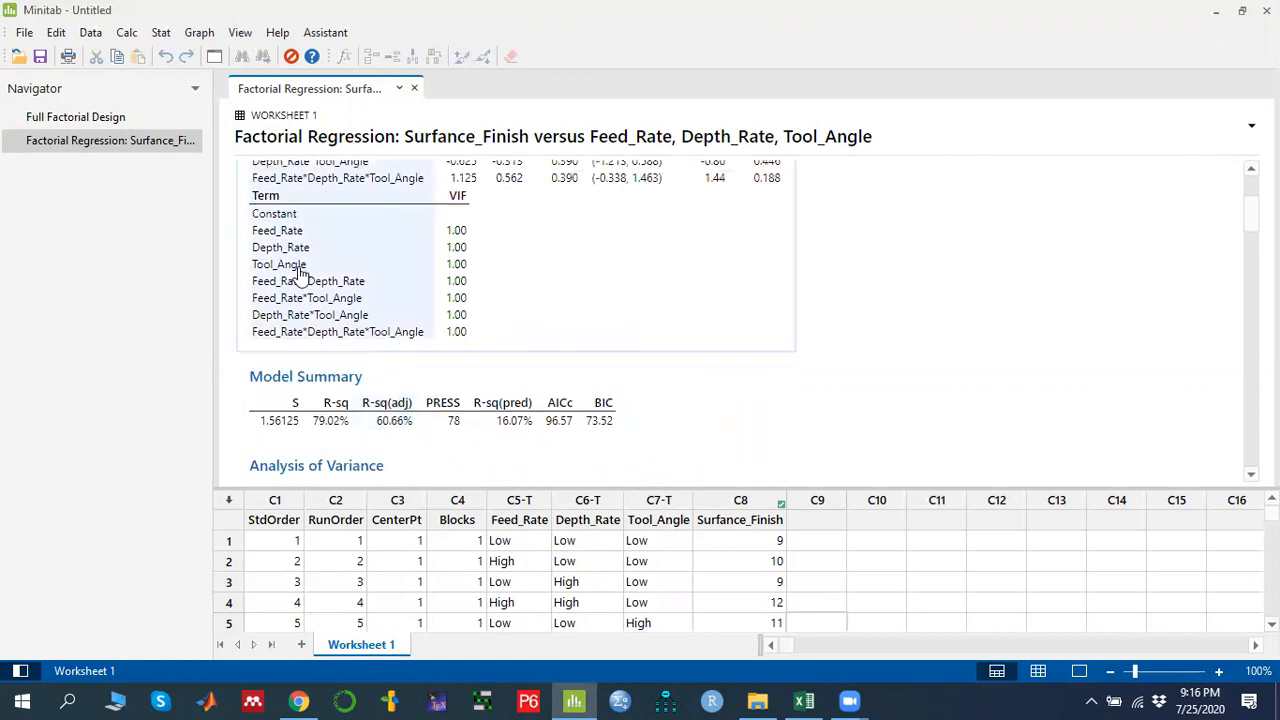
scroll(390, 334, "down", 2)
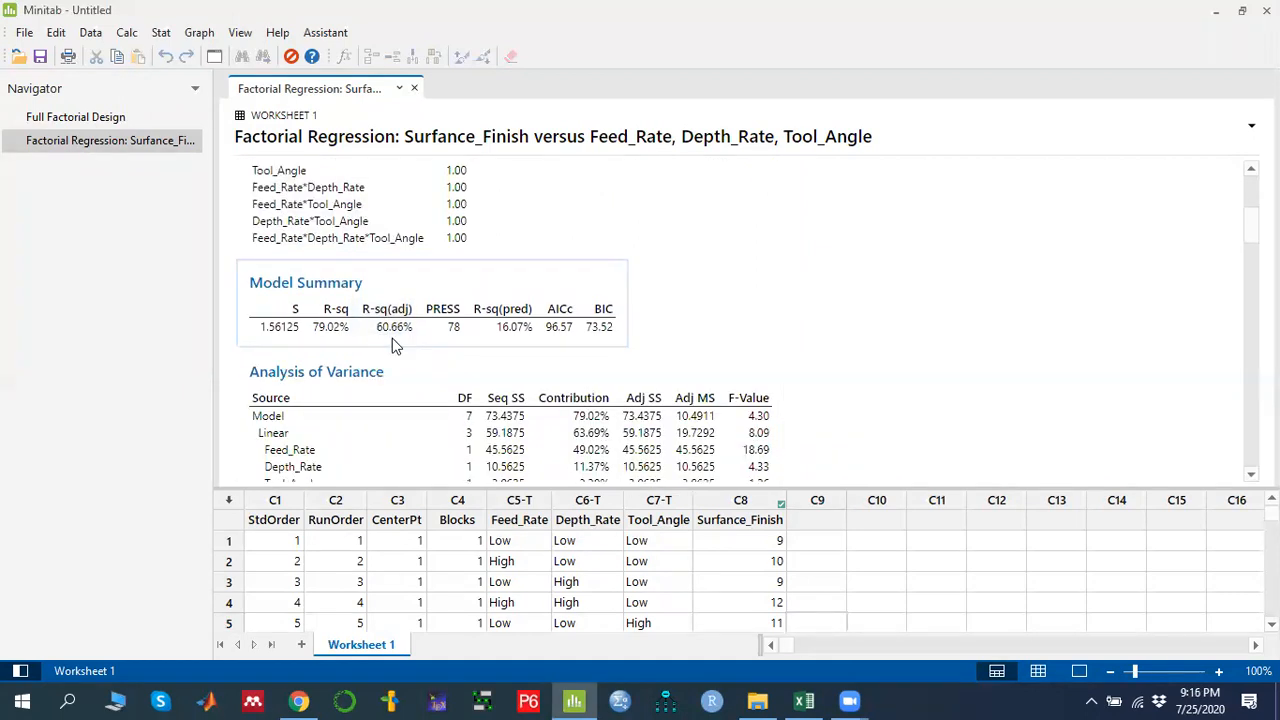
scroll(393, 345, "down", 2)
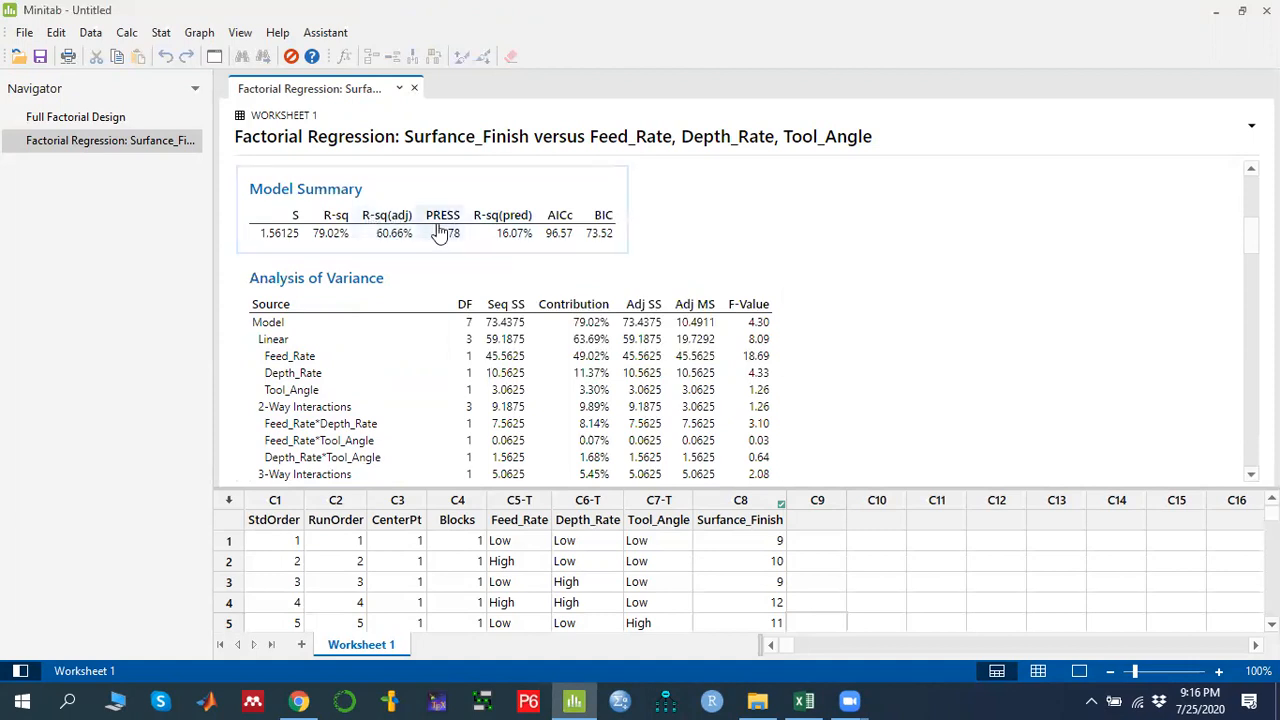
Examine the Analysis of Variance table, marking the Model source and its P-value, and clear the marks.
scroll(955, 316, "down", 2)
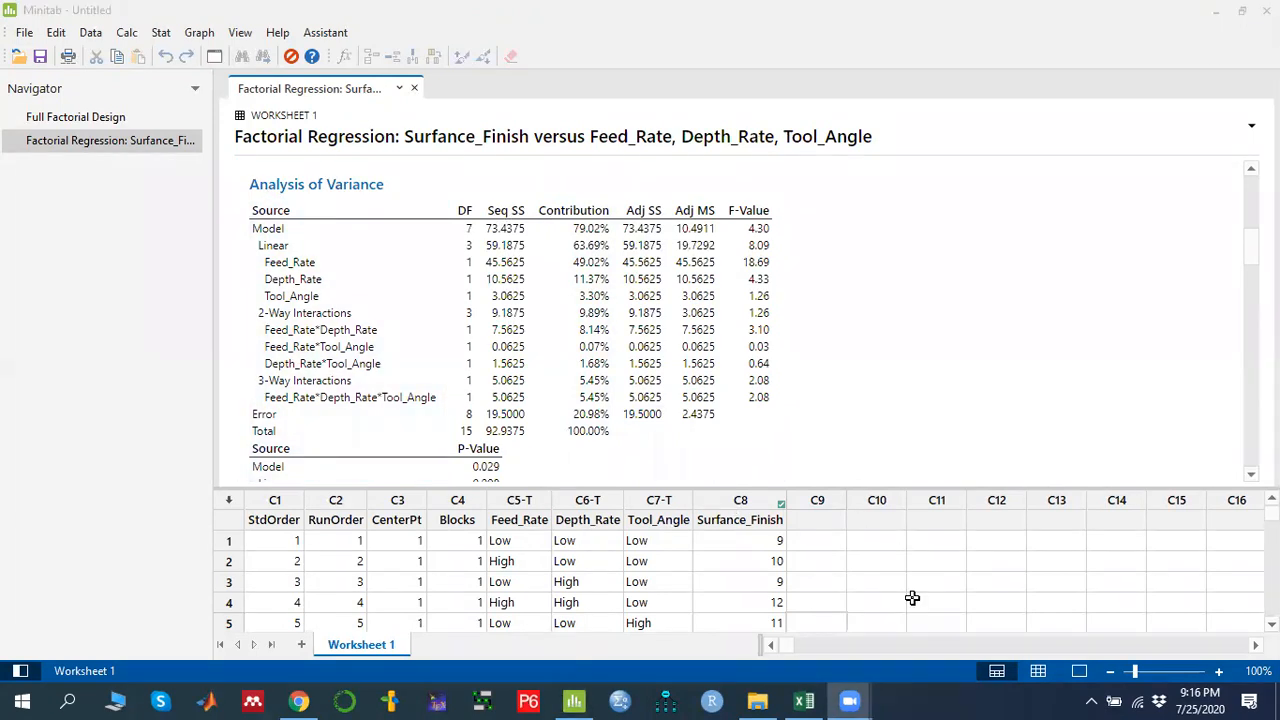
left_click_drag(239, 229, 256, 223)
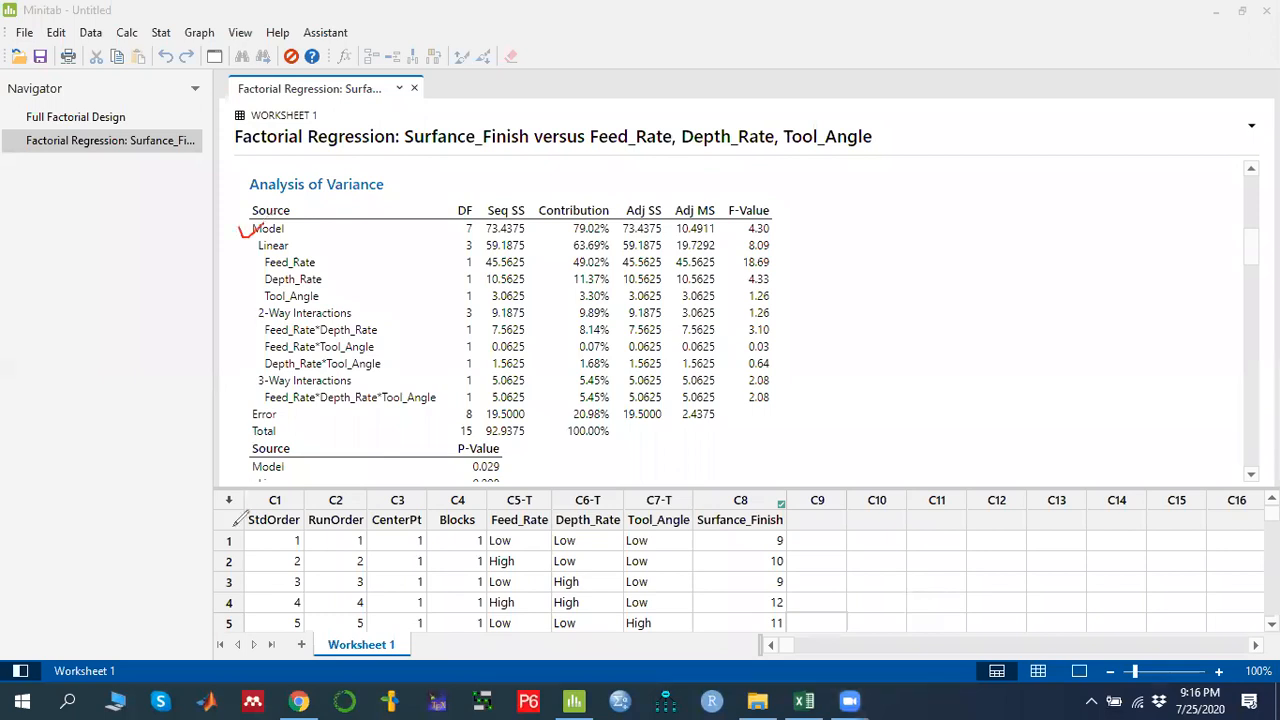
left_click_drag(241, 470, 256, 476)
mouse_move(474, 478)
left_mouse_down()
mouse_move(489, 462)
mouse_move(537, 467)
left_mouse_up()
left_click(874, 137)
mouse_move(856, 252)
left_mouse_down()
mouse_move(836, 285)
mouse_move(882, 283)
mouse_move(902, 249)
mouse_move(900, 265)
mouse_move(945, 261)
left_mouse_up()
left_click(863, 267)
left_click(925, 263)
left_click_drag(921, 281, 948, 276)
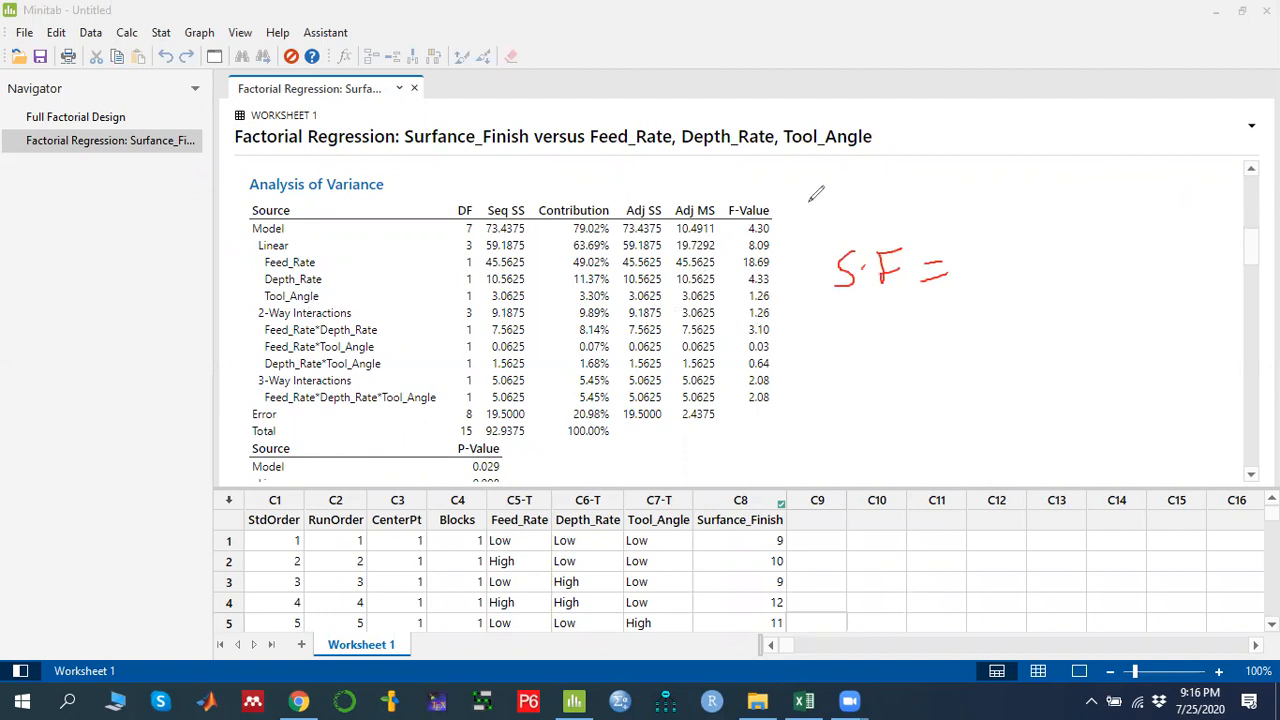
left_click(882, 133)
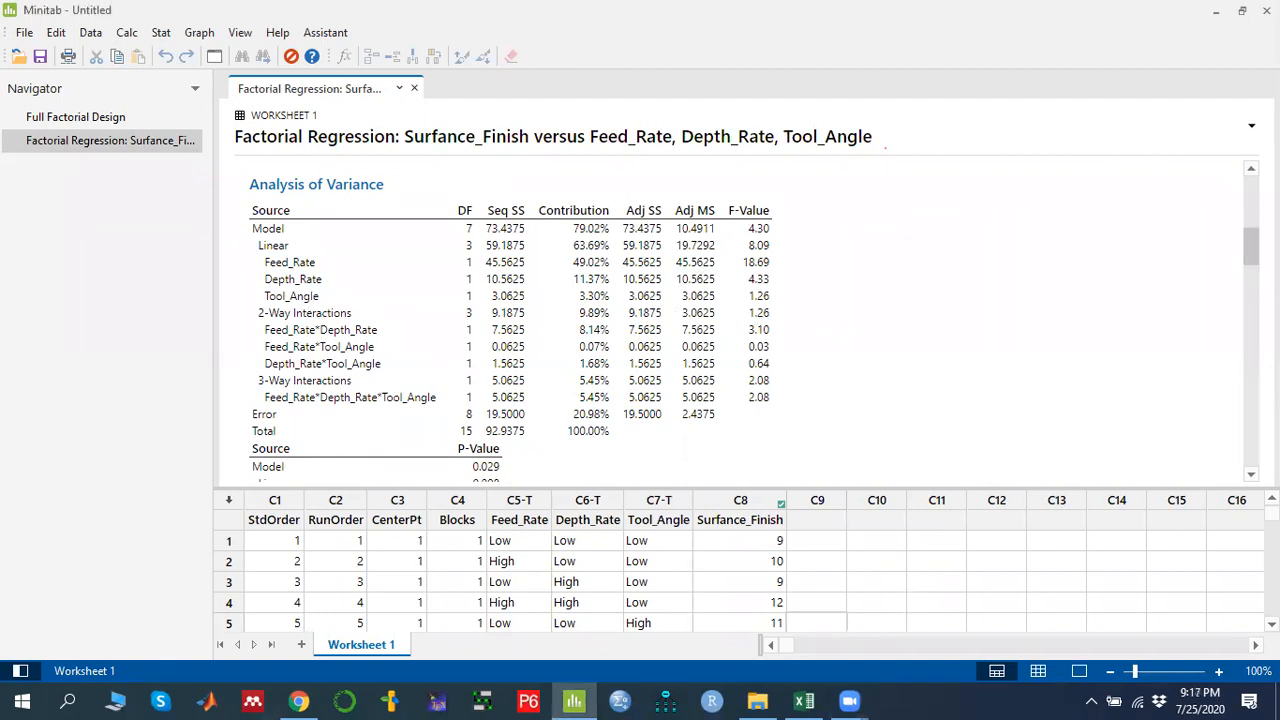
Compare the Coded Coefficients with the Analysis of Variance results, marking the P-values of Feed_Rate and the remaining terms for significance.
scroll(550, 303, "up", 10)
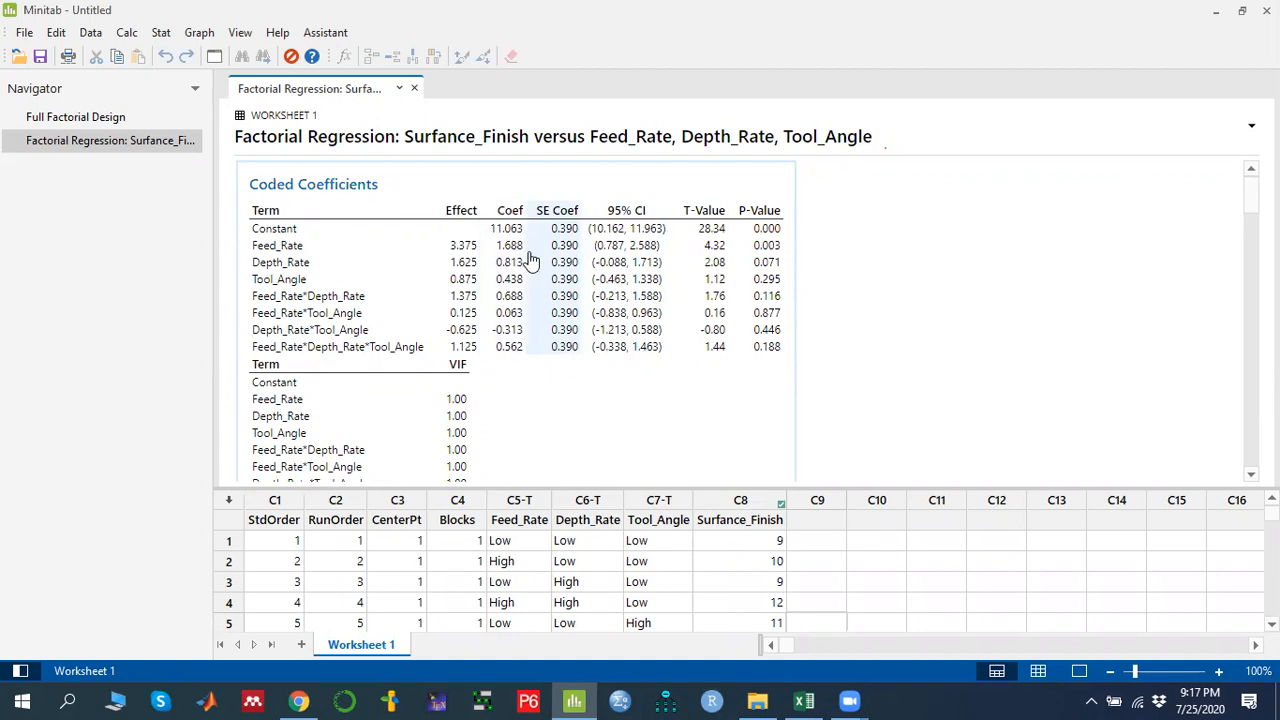
scroll(992, 298, "down", 5)
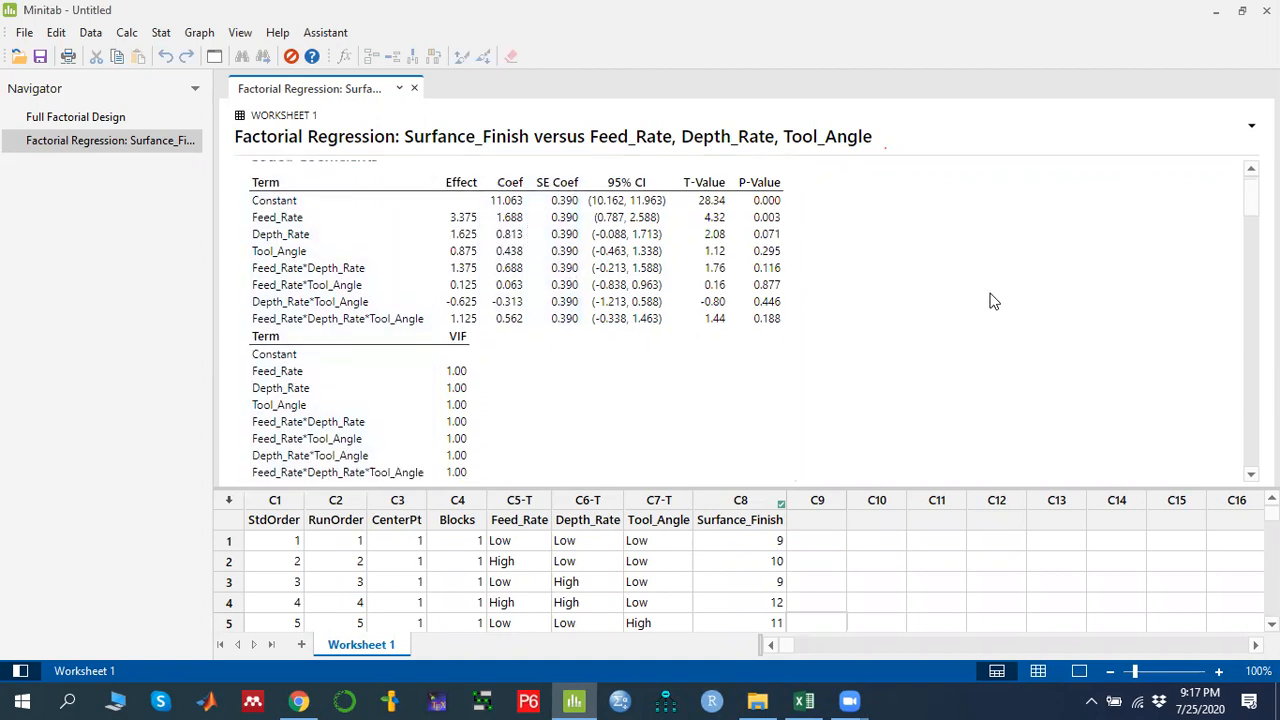
scroll(993, 301, "down", 3)
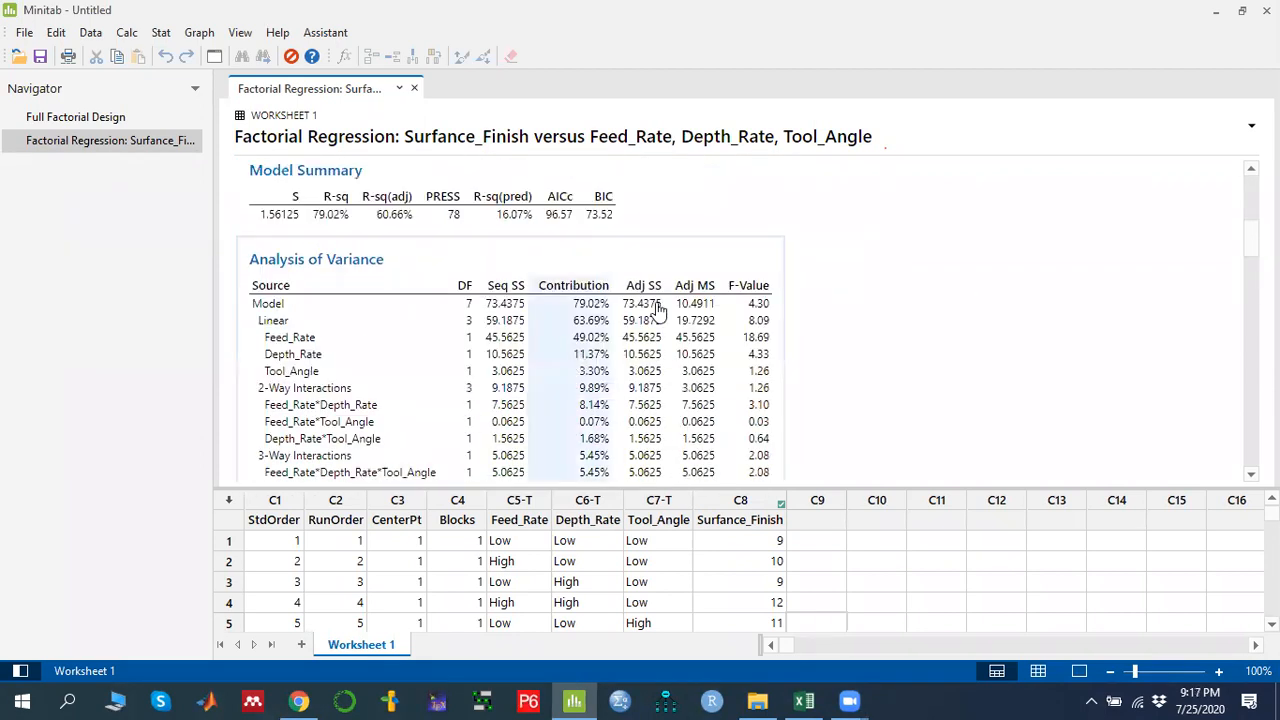
scroll(790, 318, "down", 2)
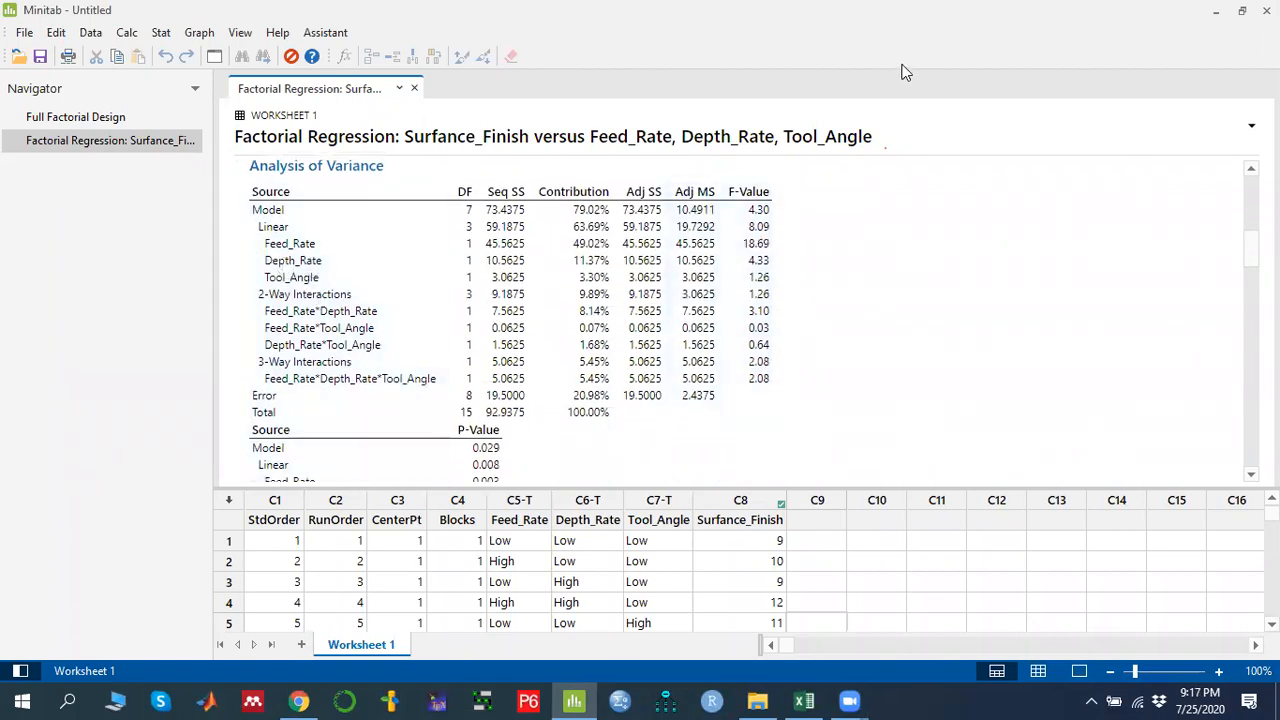
scroll(823, 306, "down", 2)
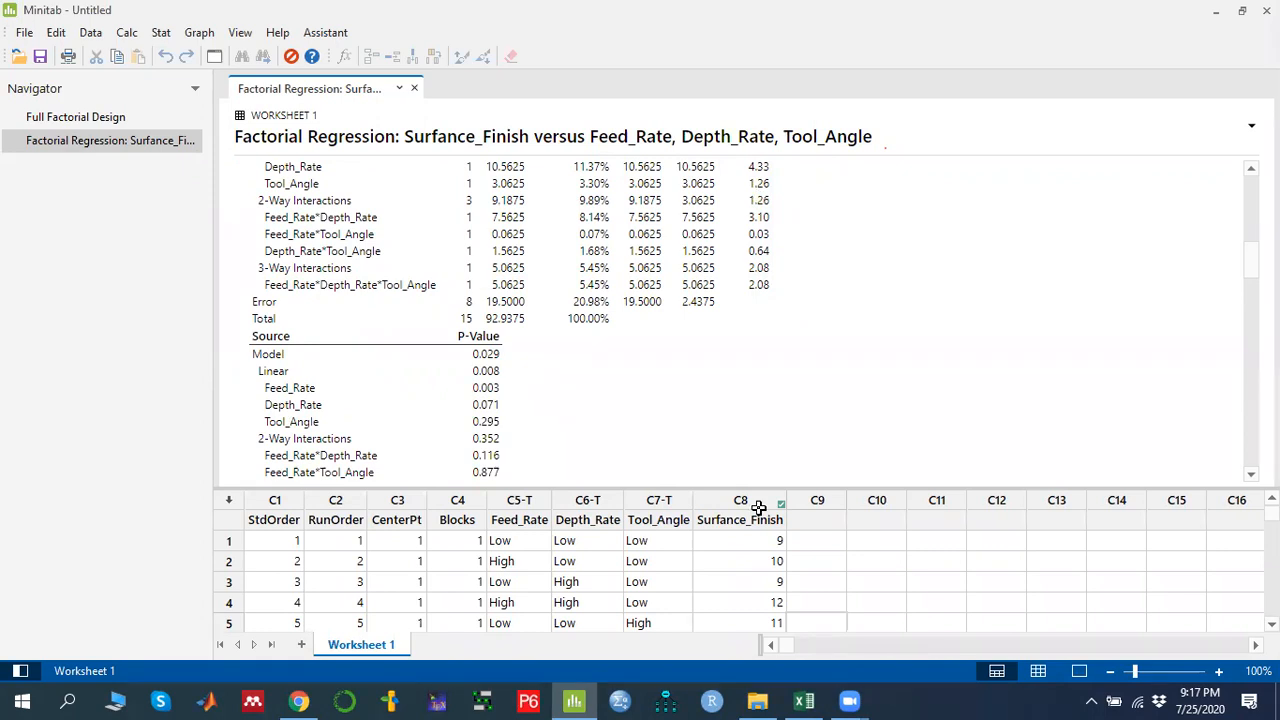
left_click(305, 388)
mouse_move(506, 387)
left_mouse_down()
mouse_move(552, 366)
mouse_move(516, 412)
mouse_move(526, 462)
left_mouse_up()
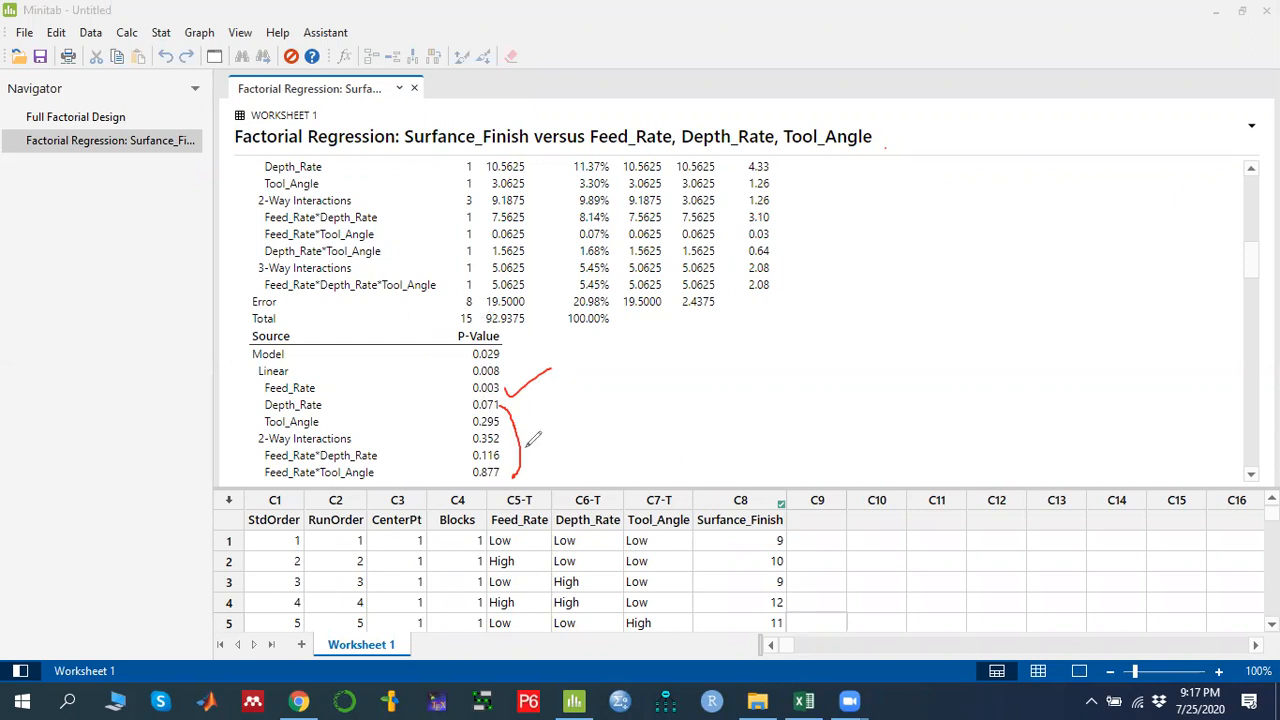
left_click(901, 140)
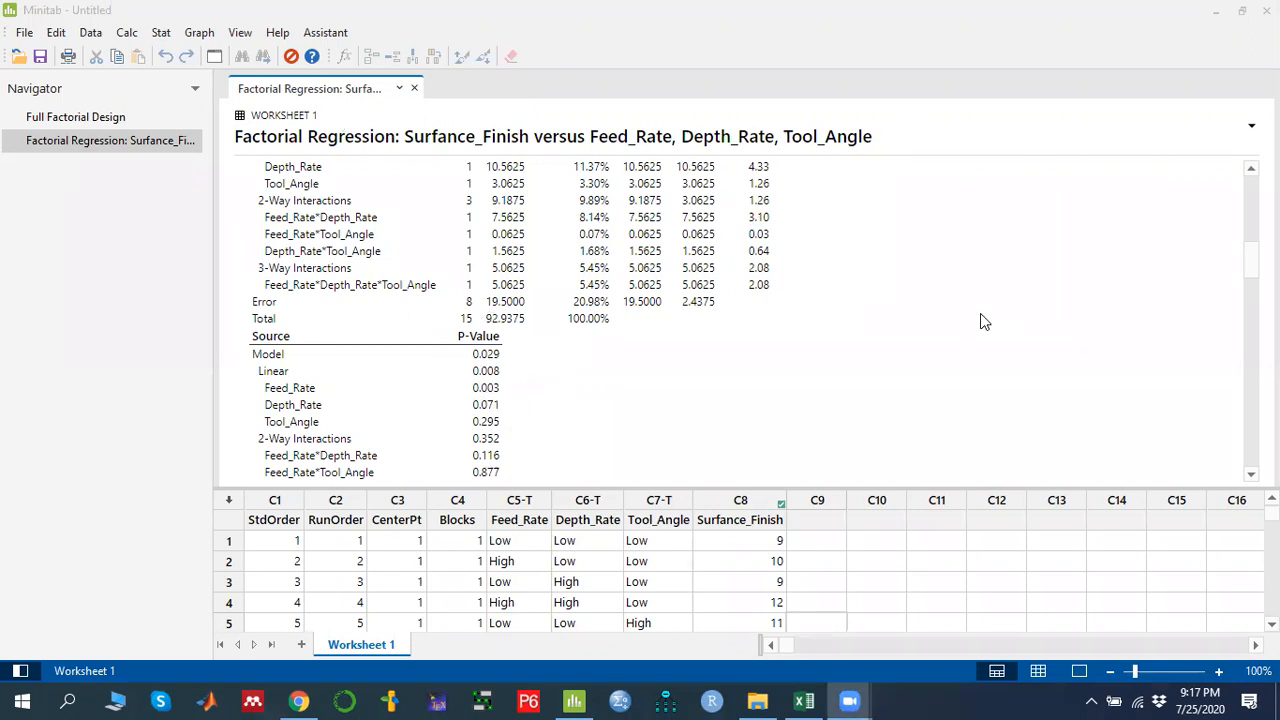
Strike out the terms after Feed_Rate in the Regression Equation in Uncoded Units, underline Surfance_Finish and clear the marks.
scroll(980, 313, "down", 6)
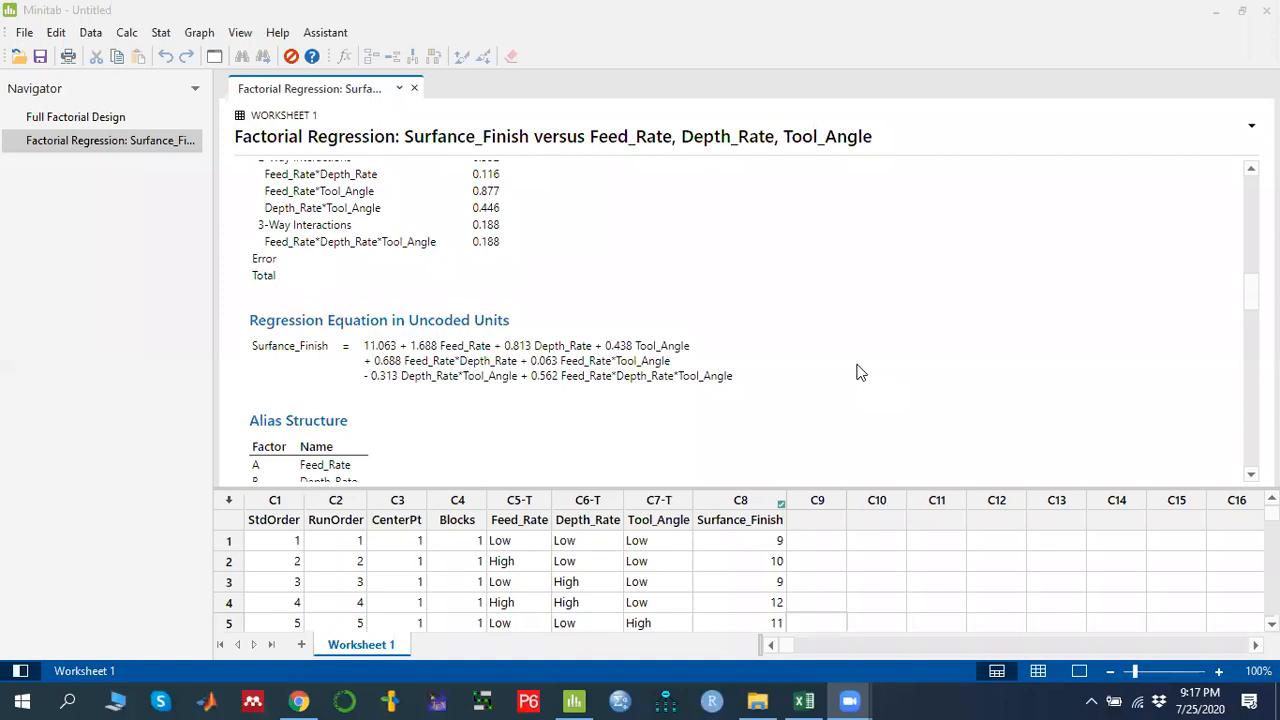
left_click_drag(371, 378, 733, 376)
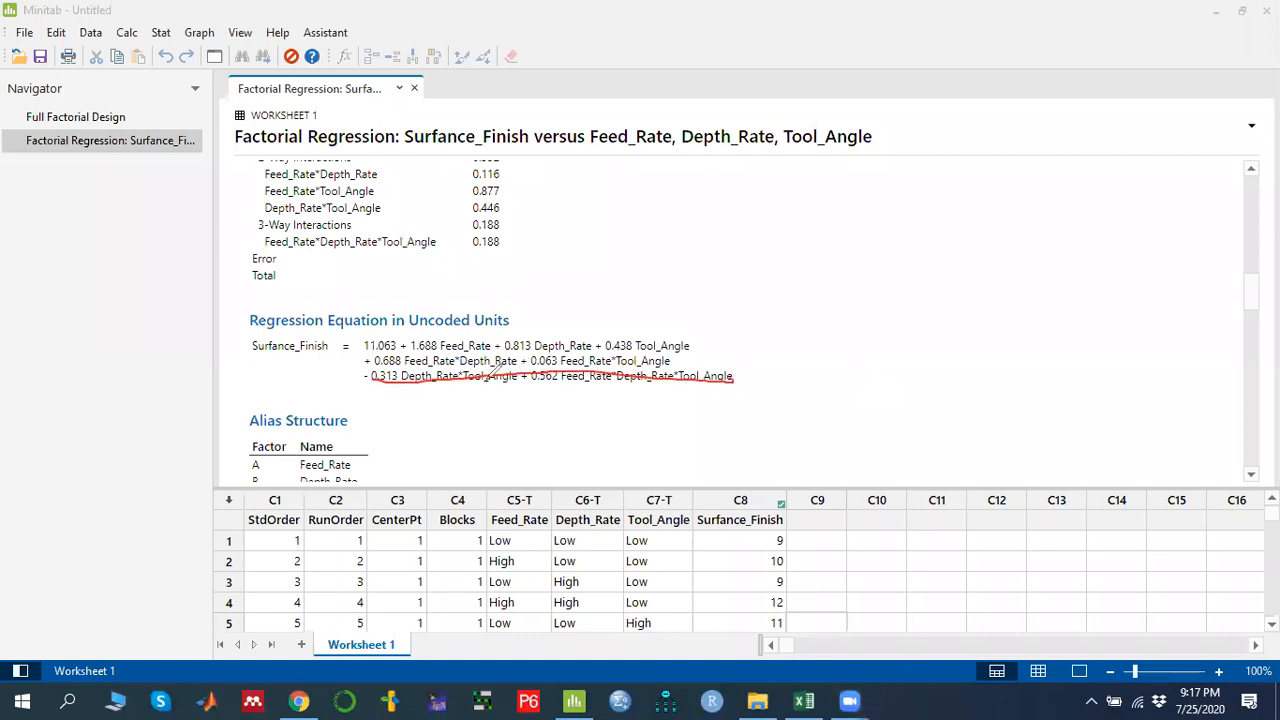
left_click_drag(366, 362, 690, 352)
mouse_move(506, 350)
left_mouse_down()
mouse_move(700, 346)
mouse_move(625, 332)
mouse_move(665, 333)
left_mouse_up()
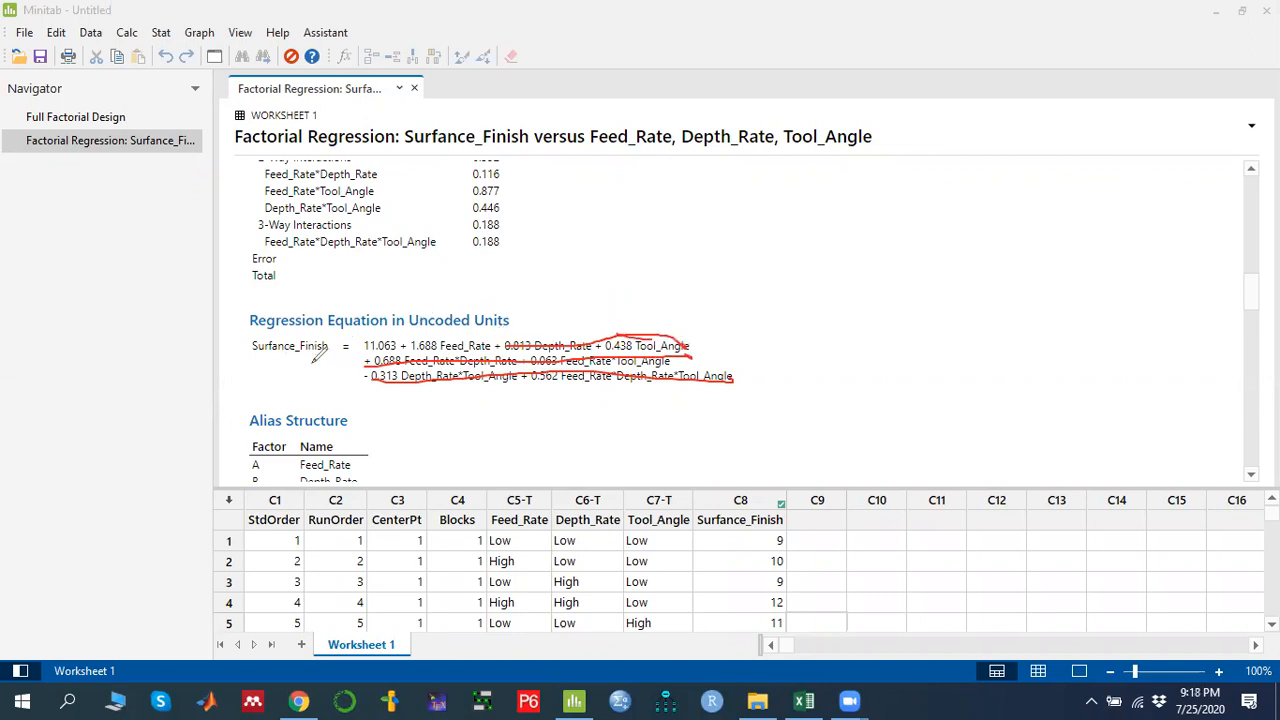
left_click_drag(250, 362, 325, 347)
left_click(896, 147)
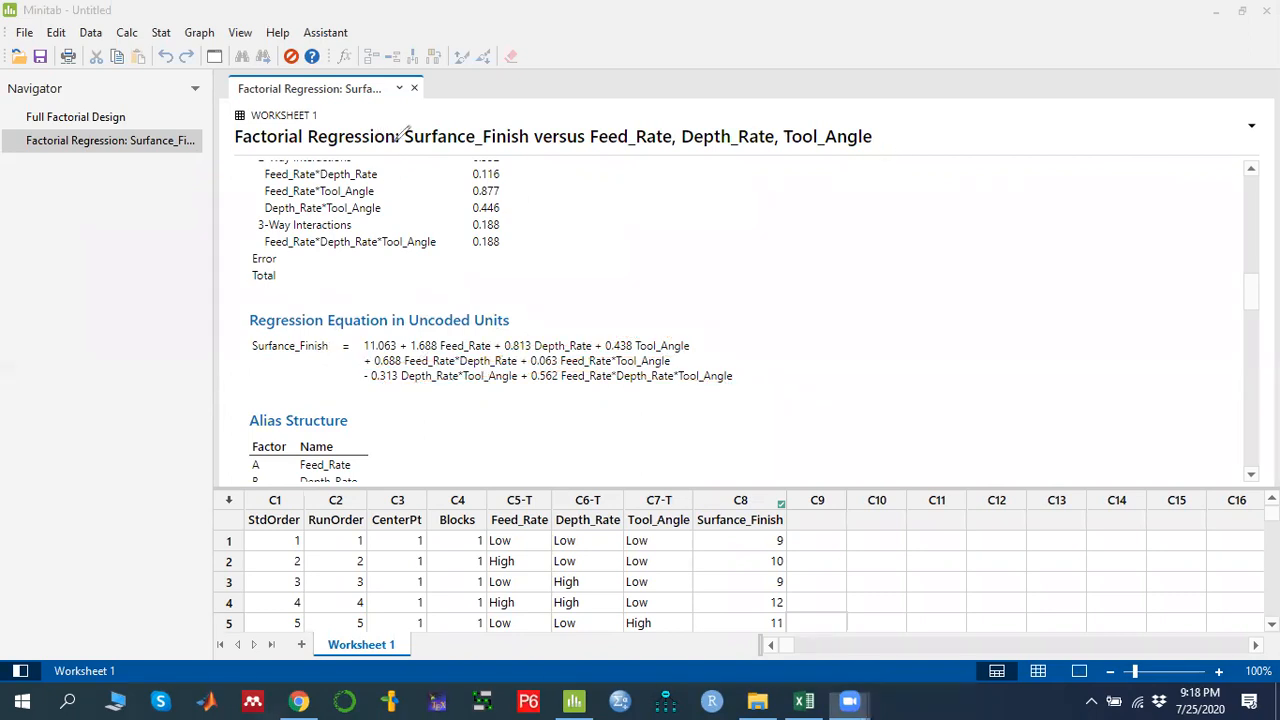
Examine the Normal Plot of the Standardized Effects to distinguish significant from non-significant factors.
scroll(886, 349, "down", 10)
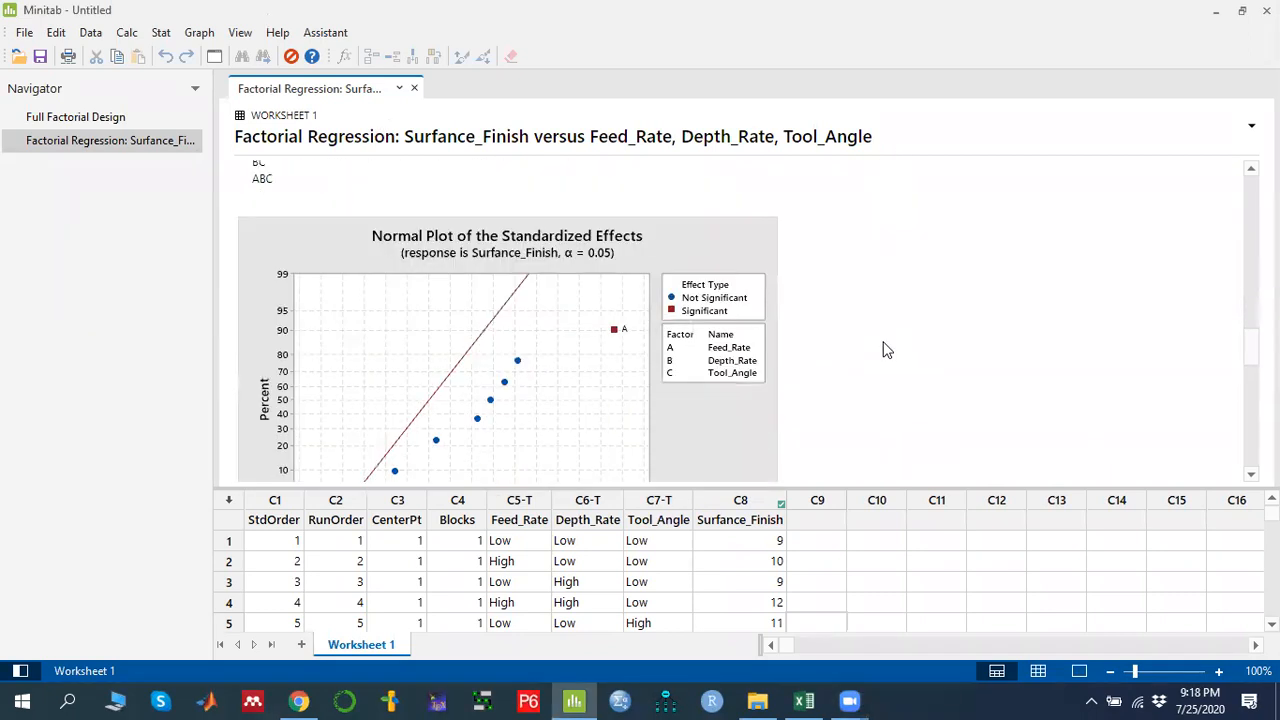
scroll(886, 349, "down", 3)
scroll(886, 349, "up", 3)
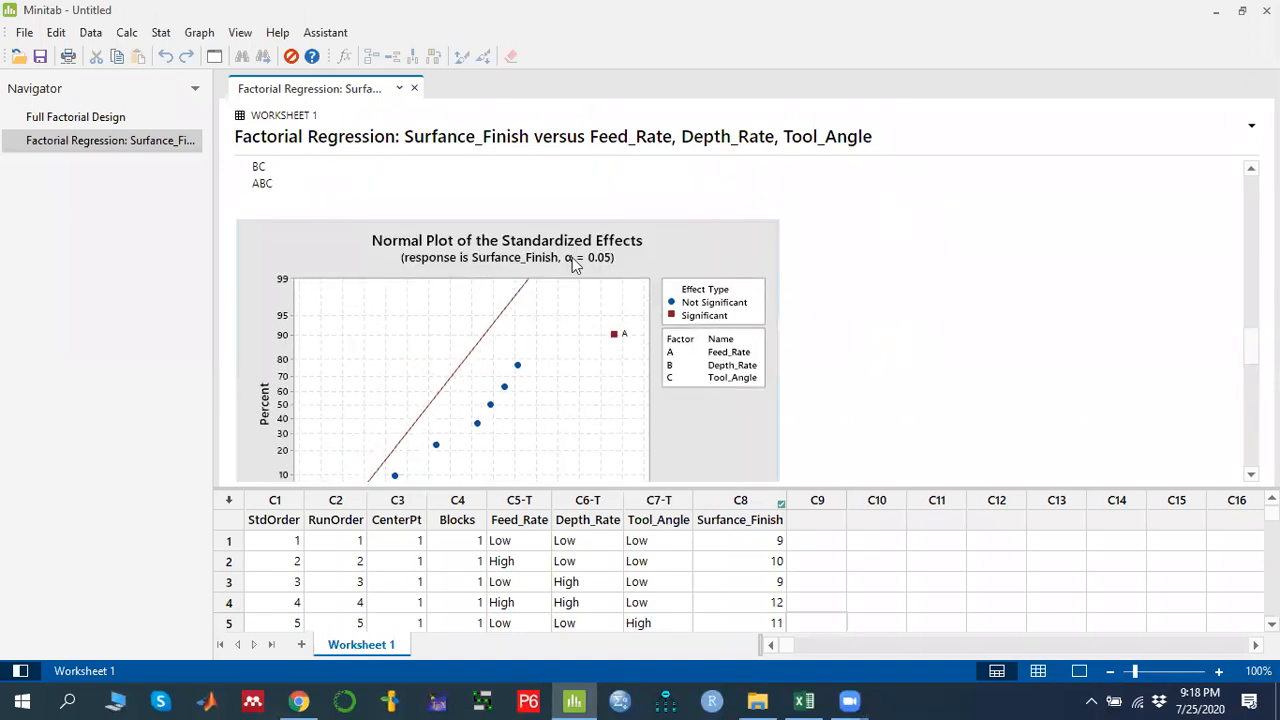
scroll(615, 320, "down", 3)
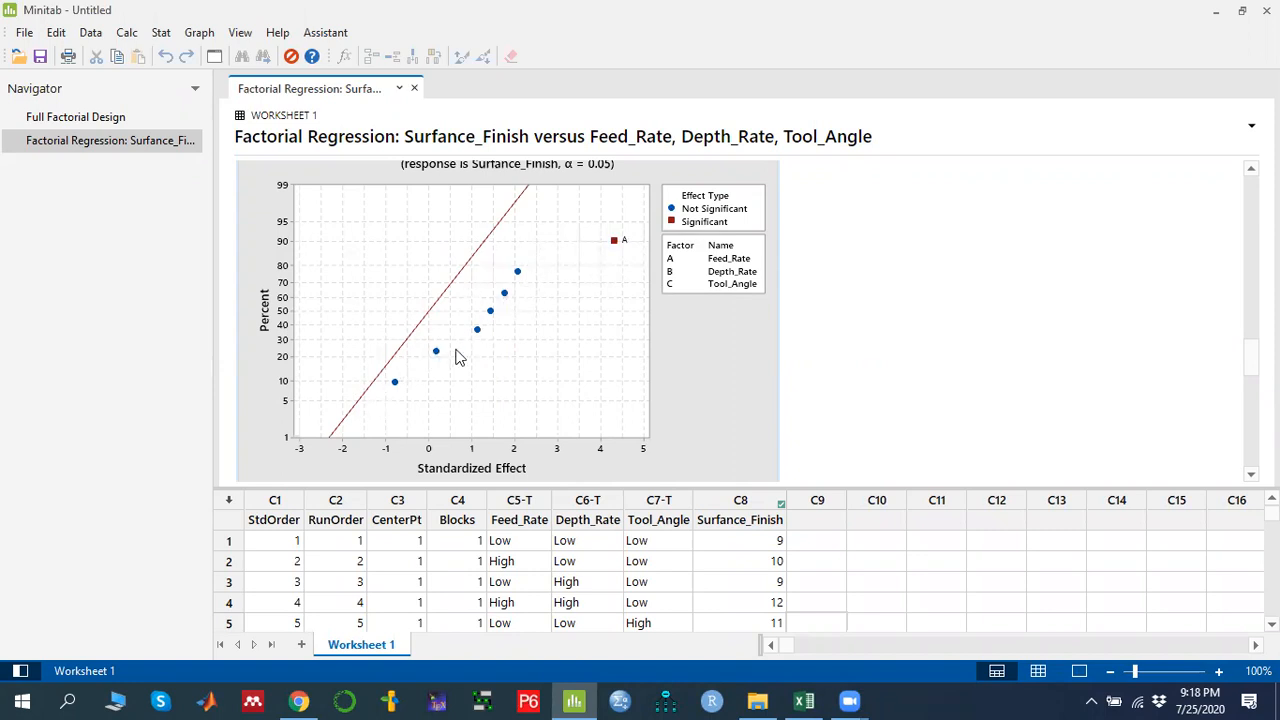
Examine the Pareto Chart of the Standardized Effects, comparing each term's bar with the reference line.
scroll(545, 342, "down", 3)
scroll(546, 340, "down", 3)
scroll(392, 270, "up", 2)
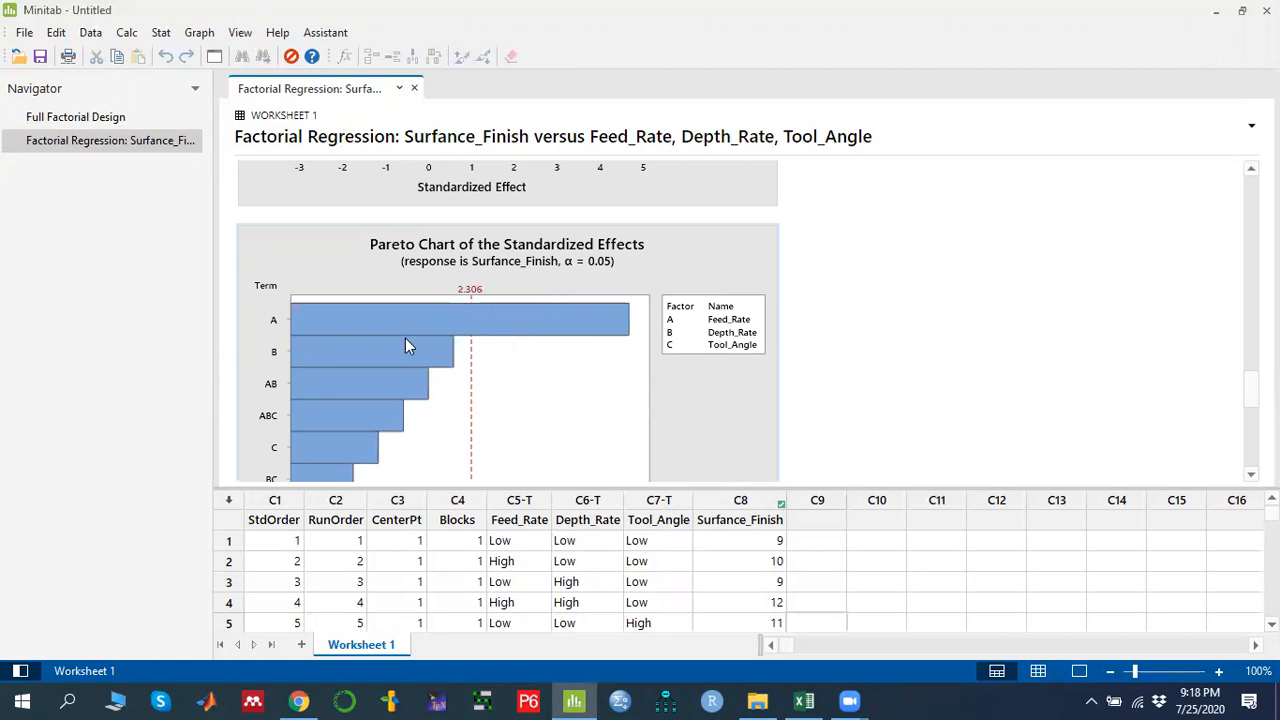
Review the coefficient P-values, the Analysis of Variance and the regression equation again.
scroll(577, 404, "up", 5)
scroll(577, 404, "up", 8)
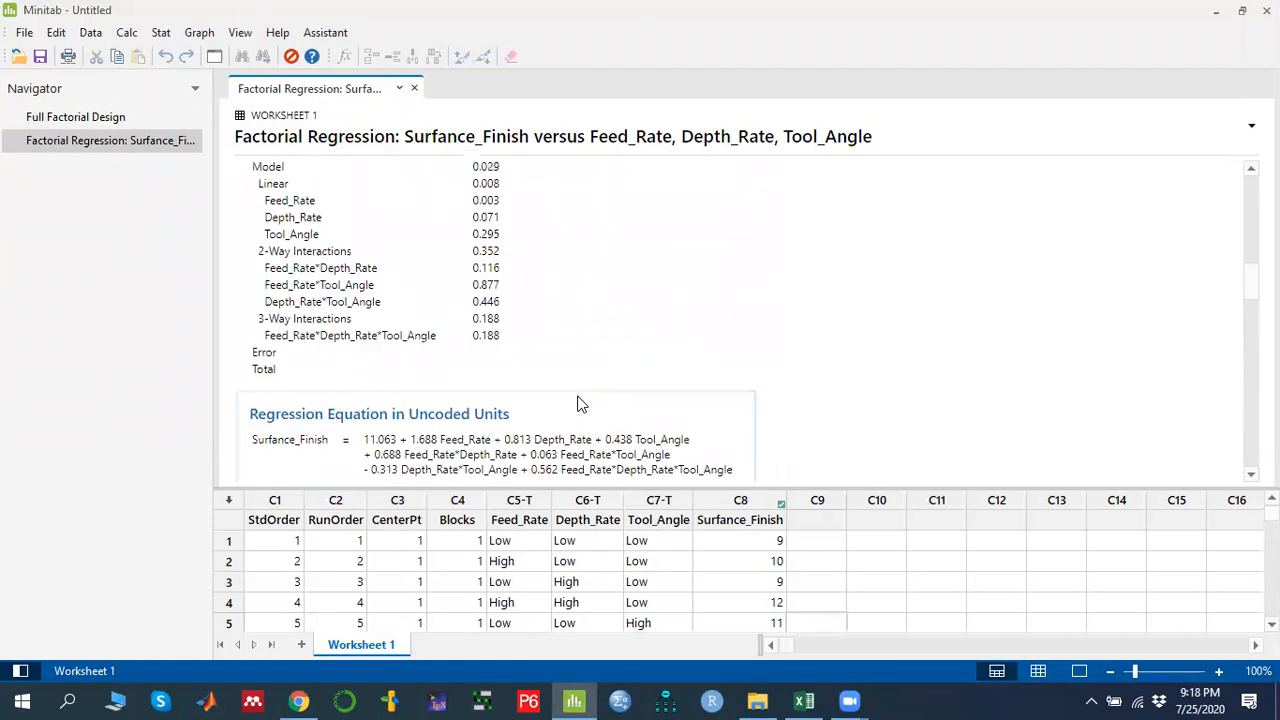
scroll(580, 404, "up", 4)
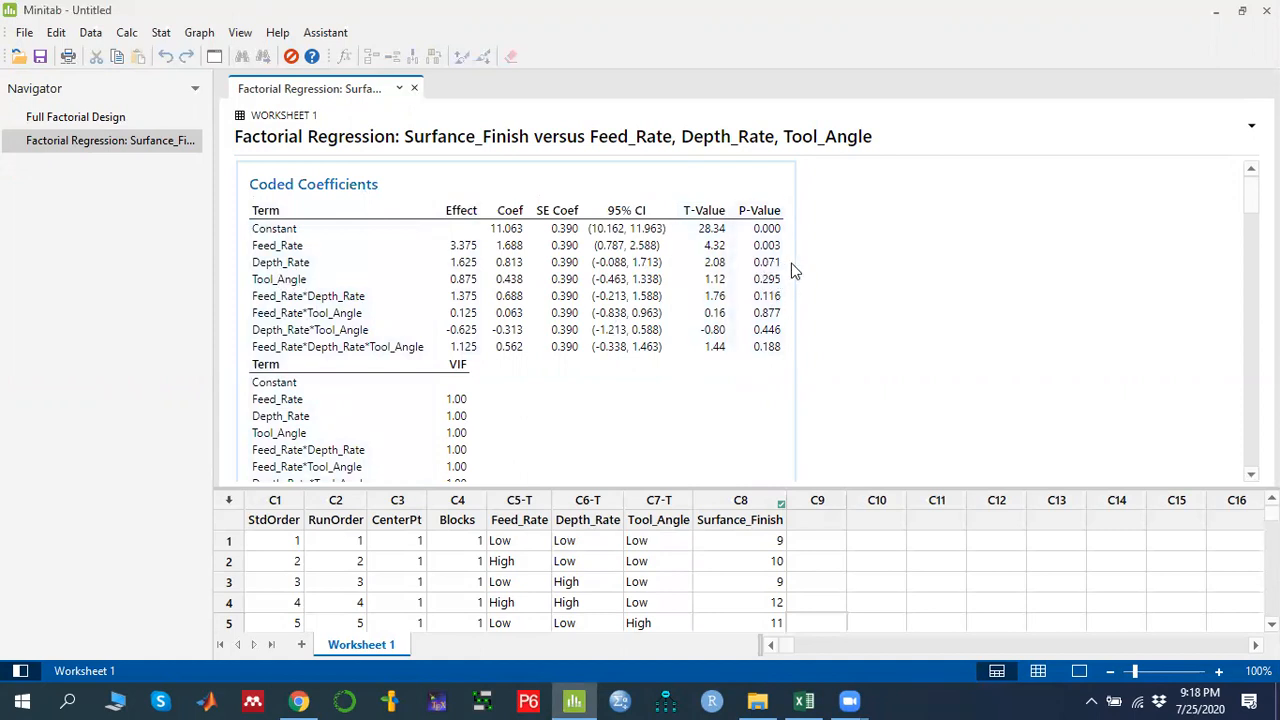
scroll(791, 262, "down", 15)
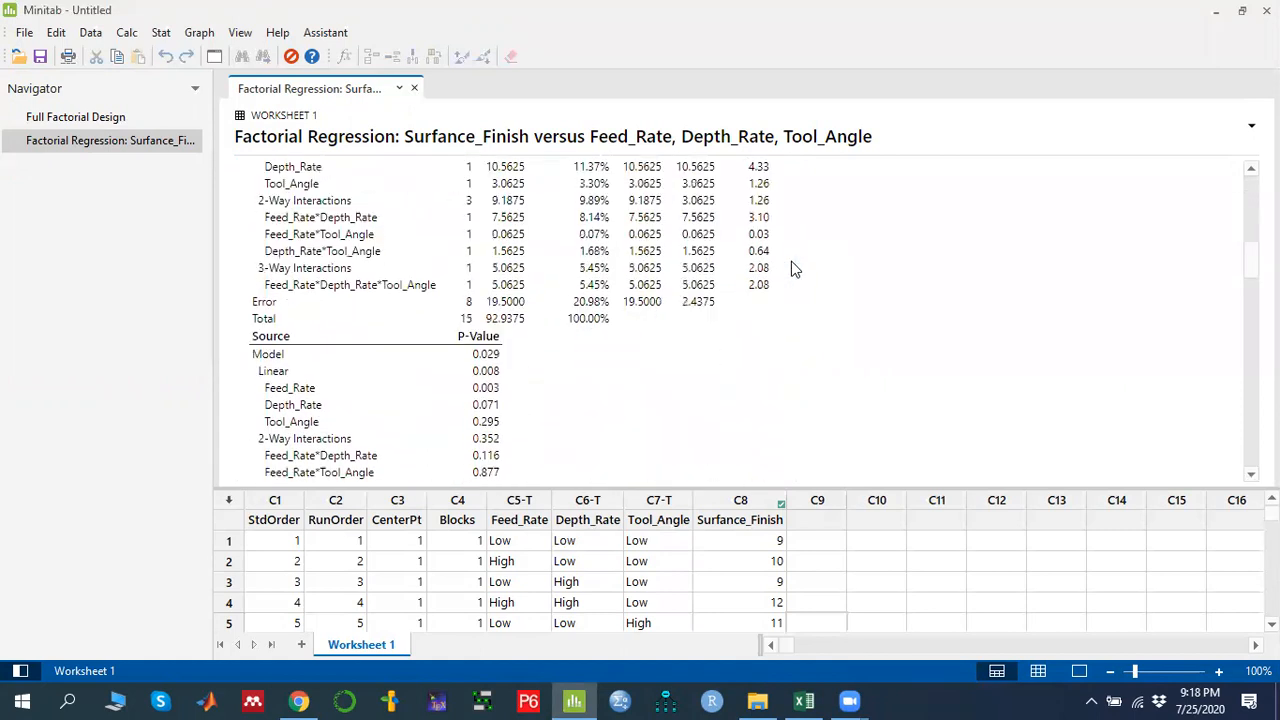
scroll(791, 261, "up", 12)
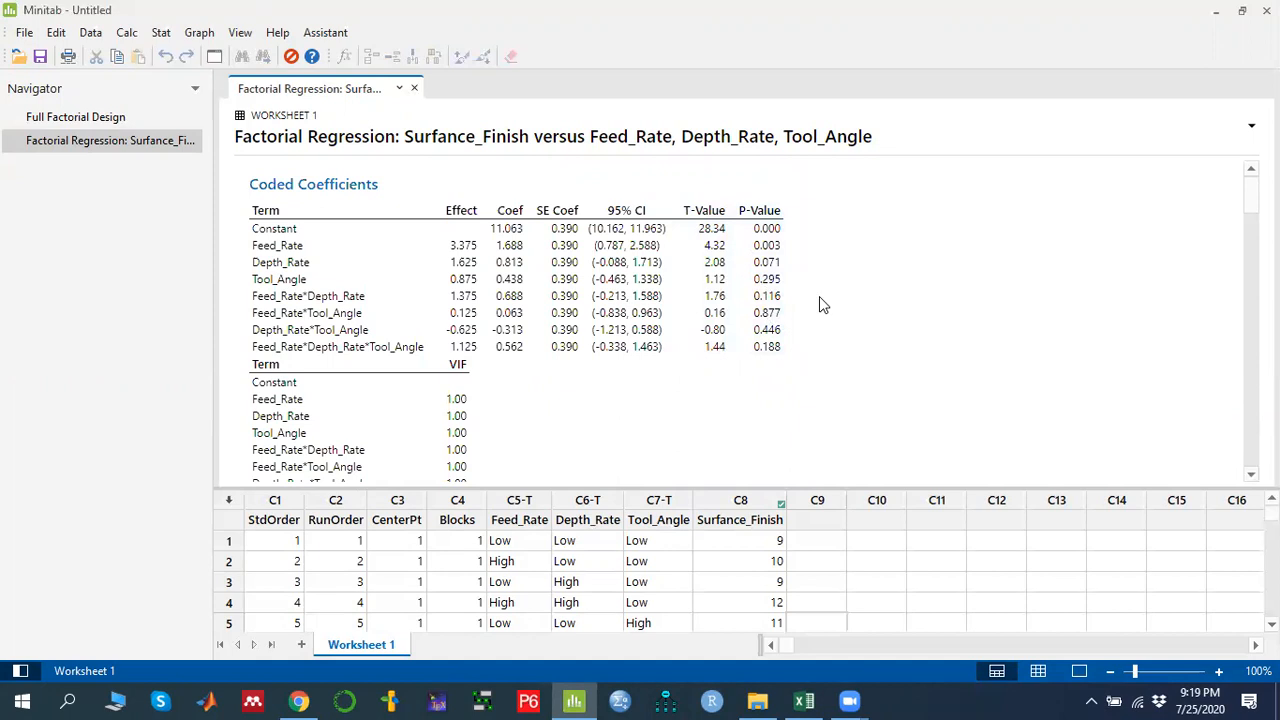
scroll(819, 296, "down", 10)
scroll(819, 296, "down", 15)
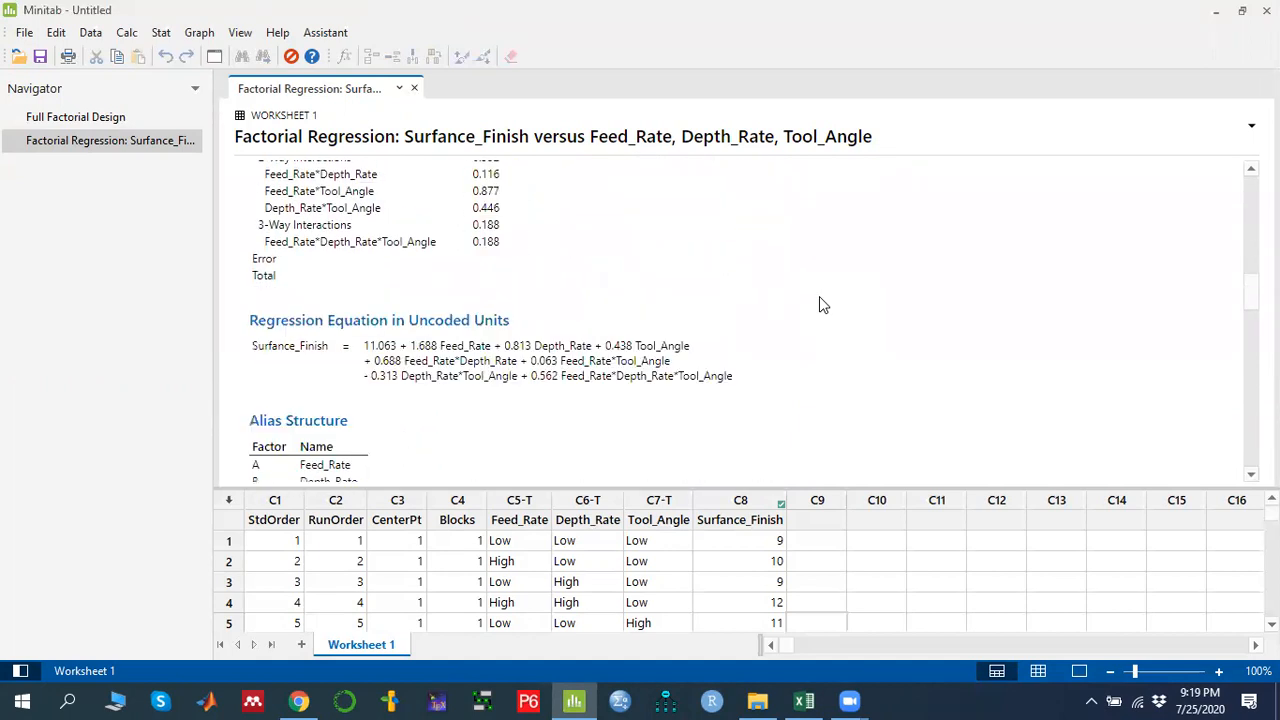
Examine the Pareto chart and the residual plots for Surfance_Finish, and review the Coded Coefficients table again.
scroll(819, 296, "down", 8)
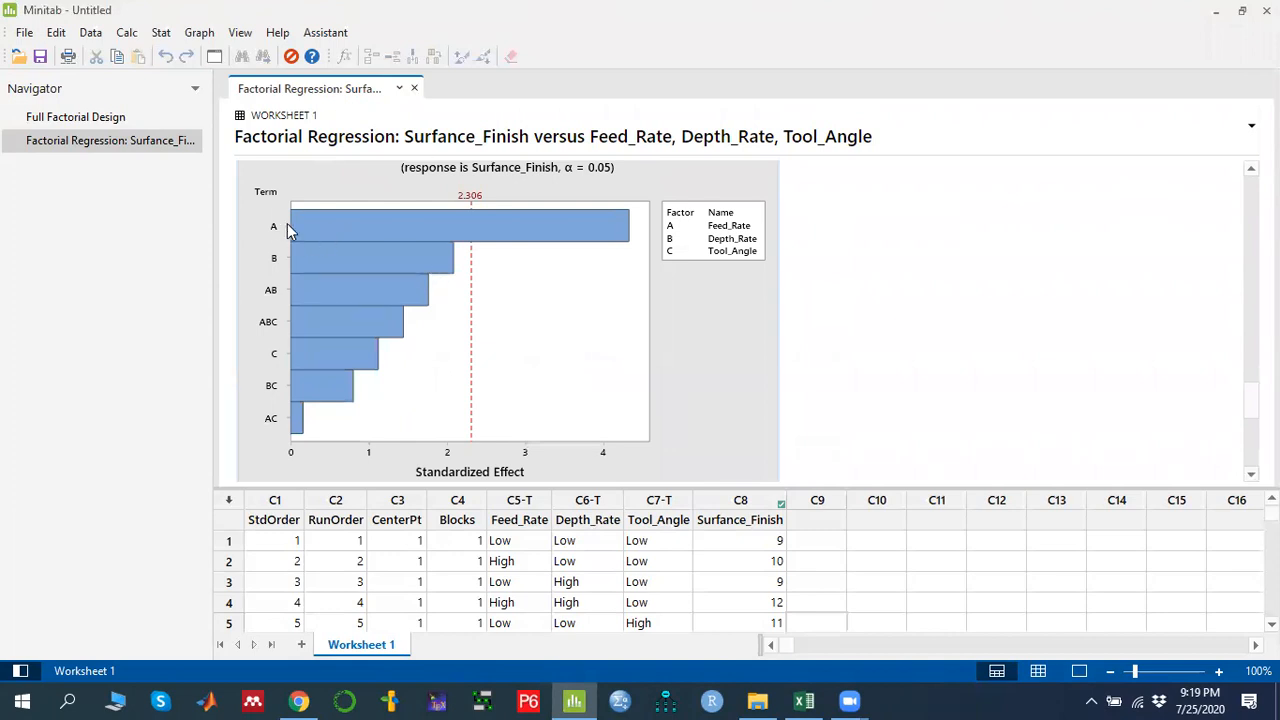
scroll(503, 335, "down", 6)
scroll(500, 335, "up", 2)
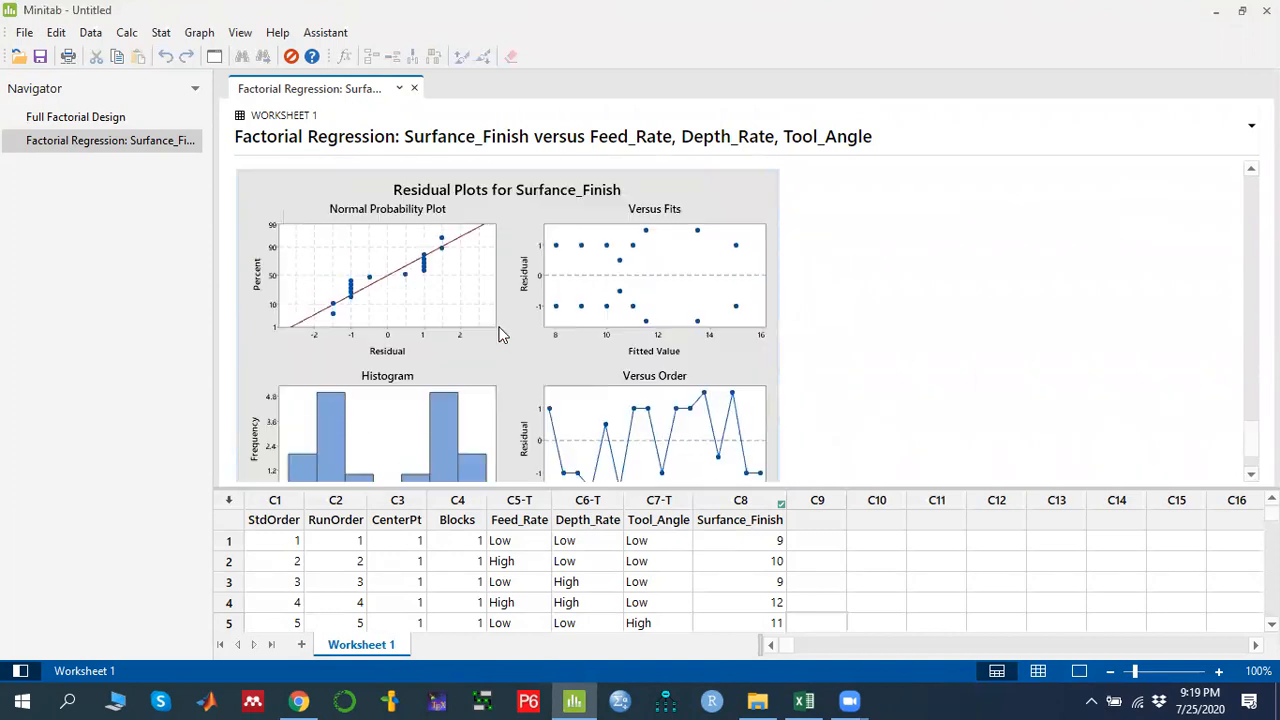
scroll(500, 335, "down", 1)
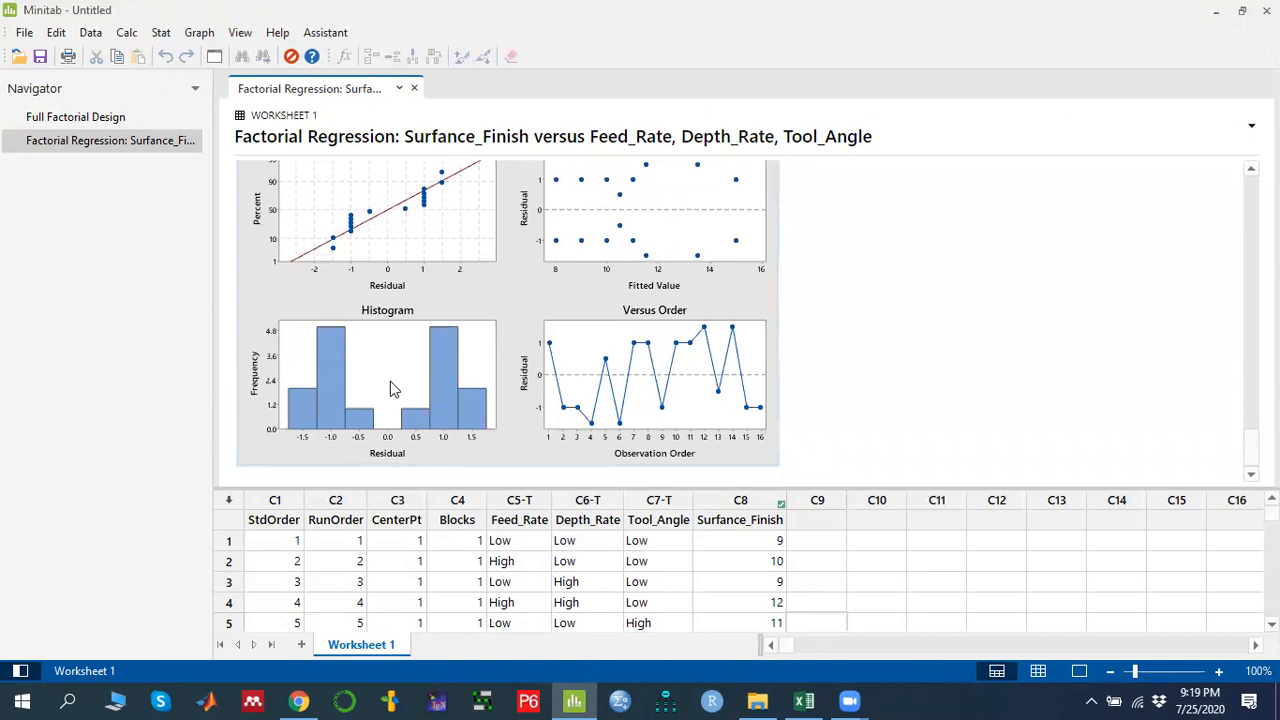
scroll(475, 298, "up", 1)
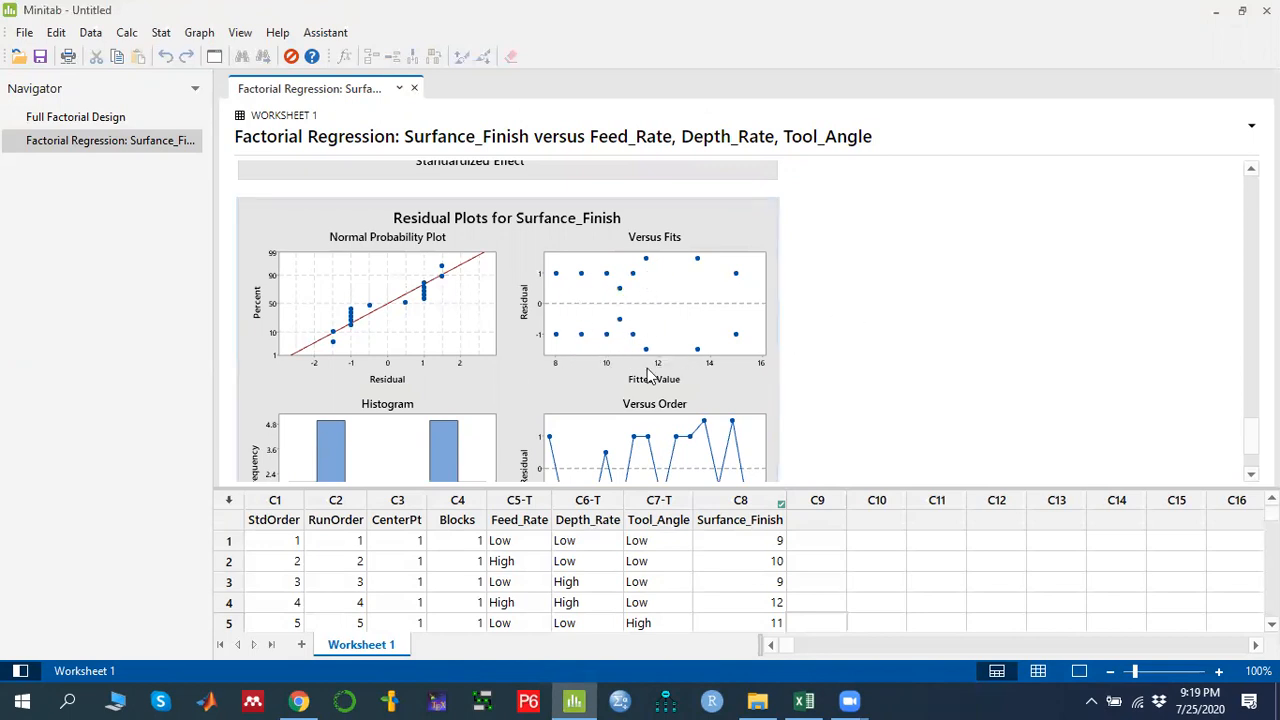
scroll(670, 343, "up", 10)
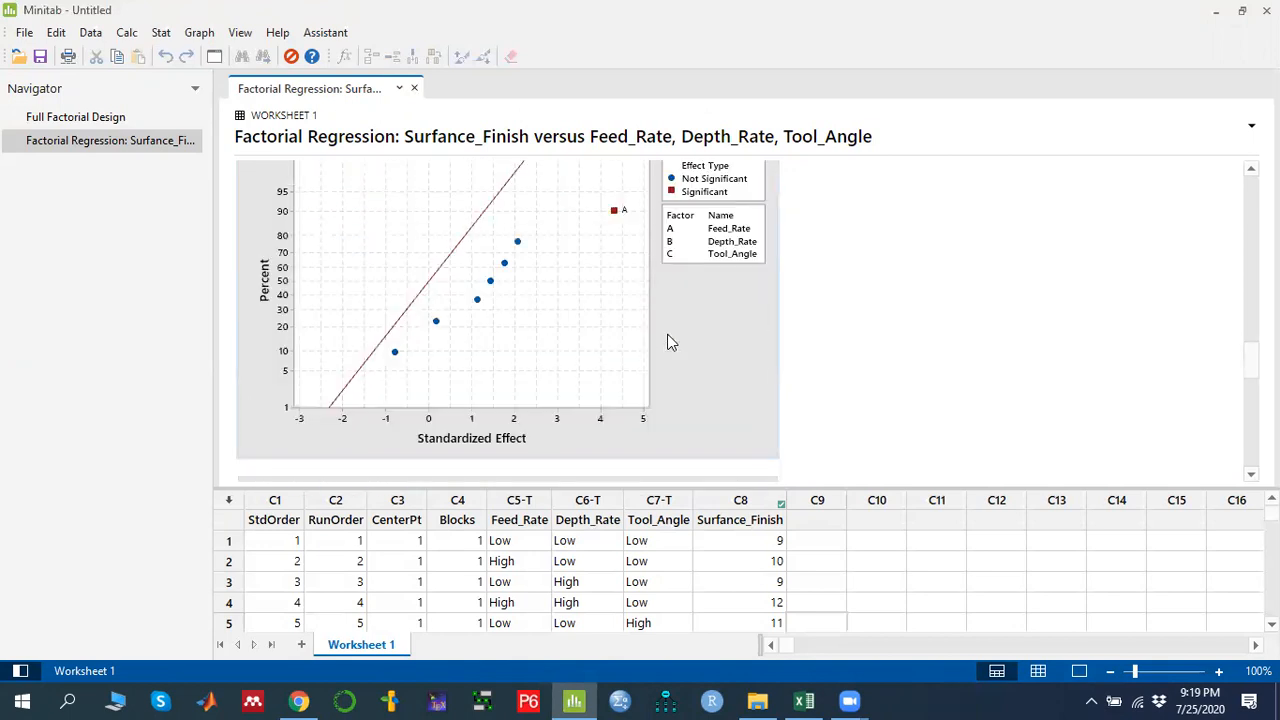
scroll(670, 343, "up", 3)
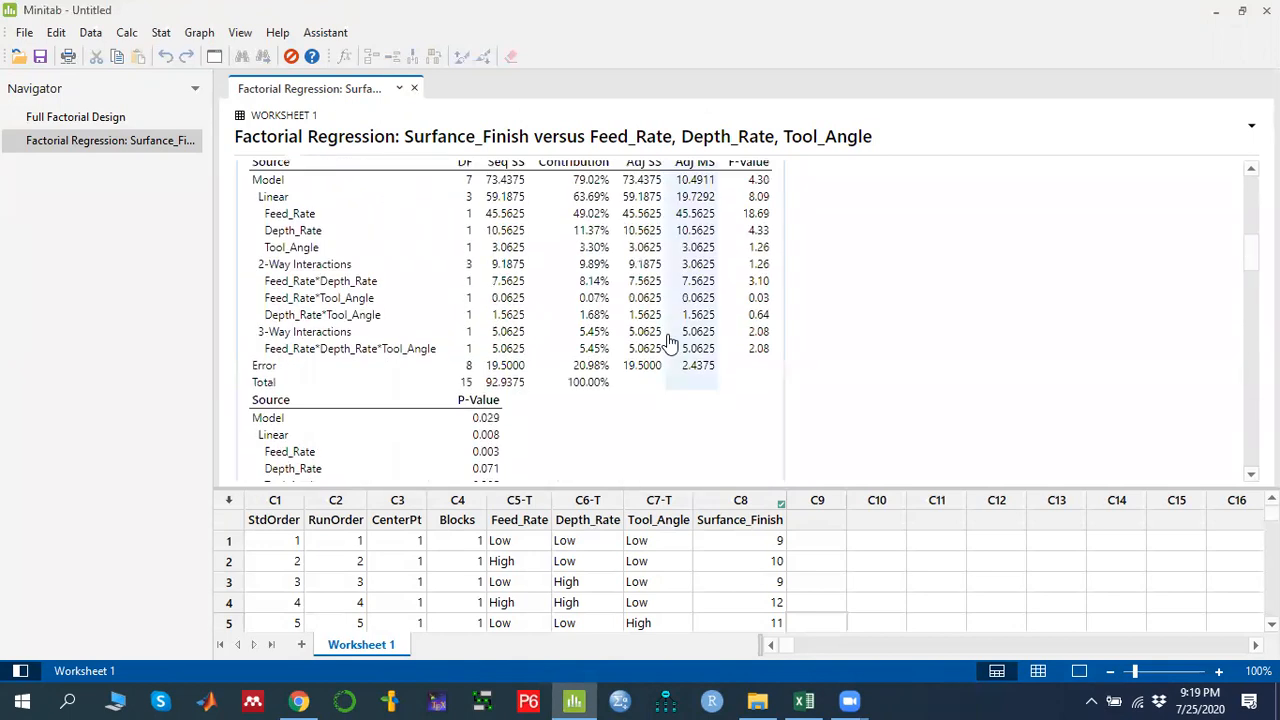
scroll(670, 343, "up", 2)
scroll(670, 343, "up", 3)
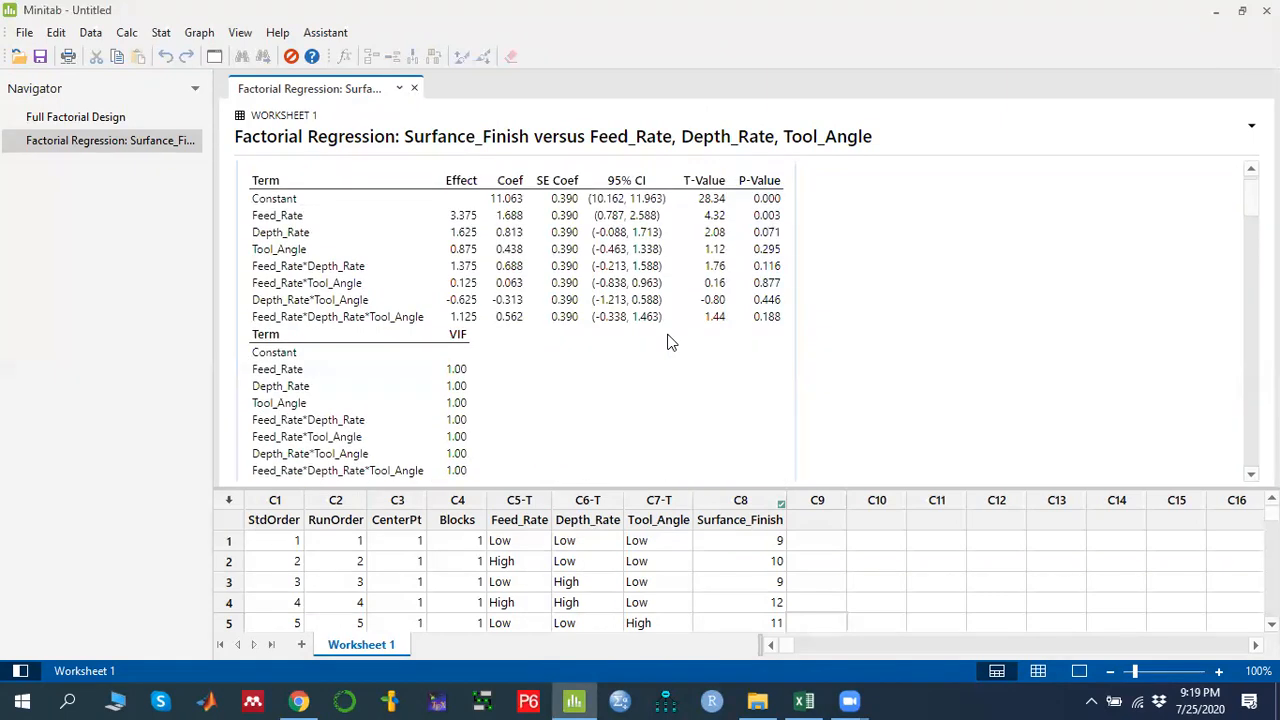
scroll(670, 343, "up", 1)
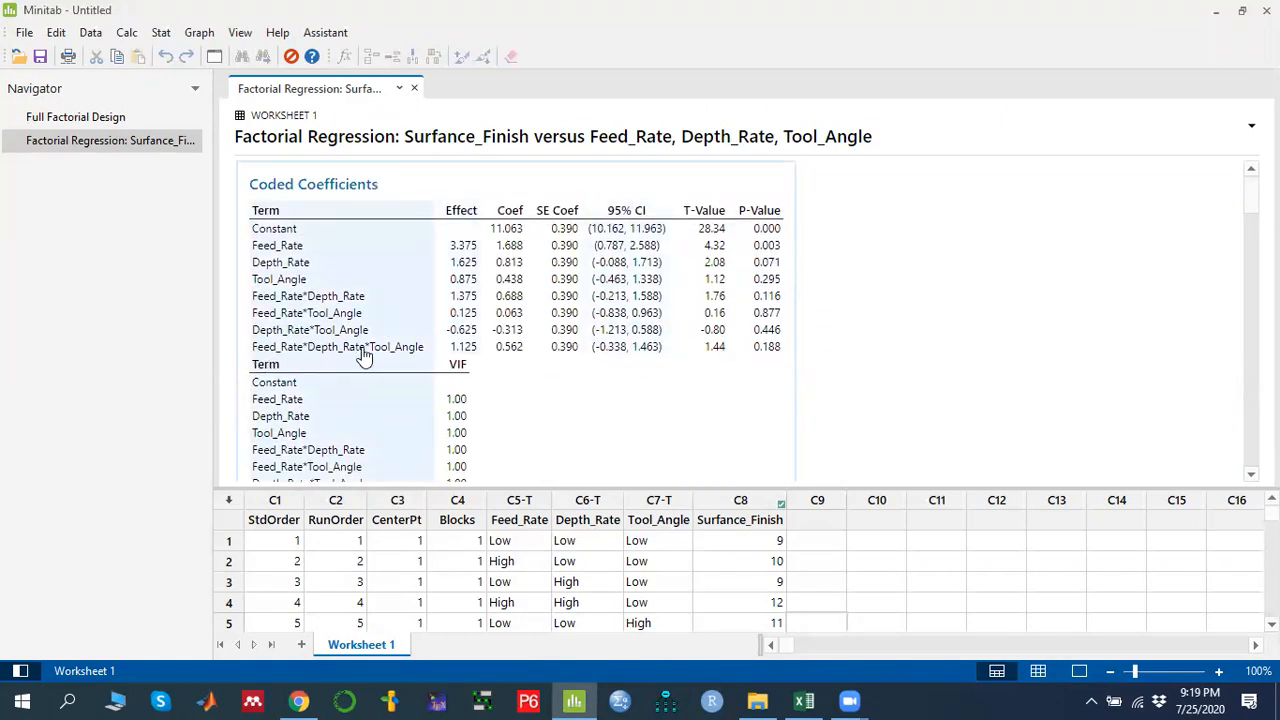
Rerun the factorial design analysis of Surfance_Finish with the three-way interaction ABC removed from the model terms.
left_click(161, 33)
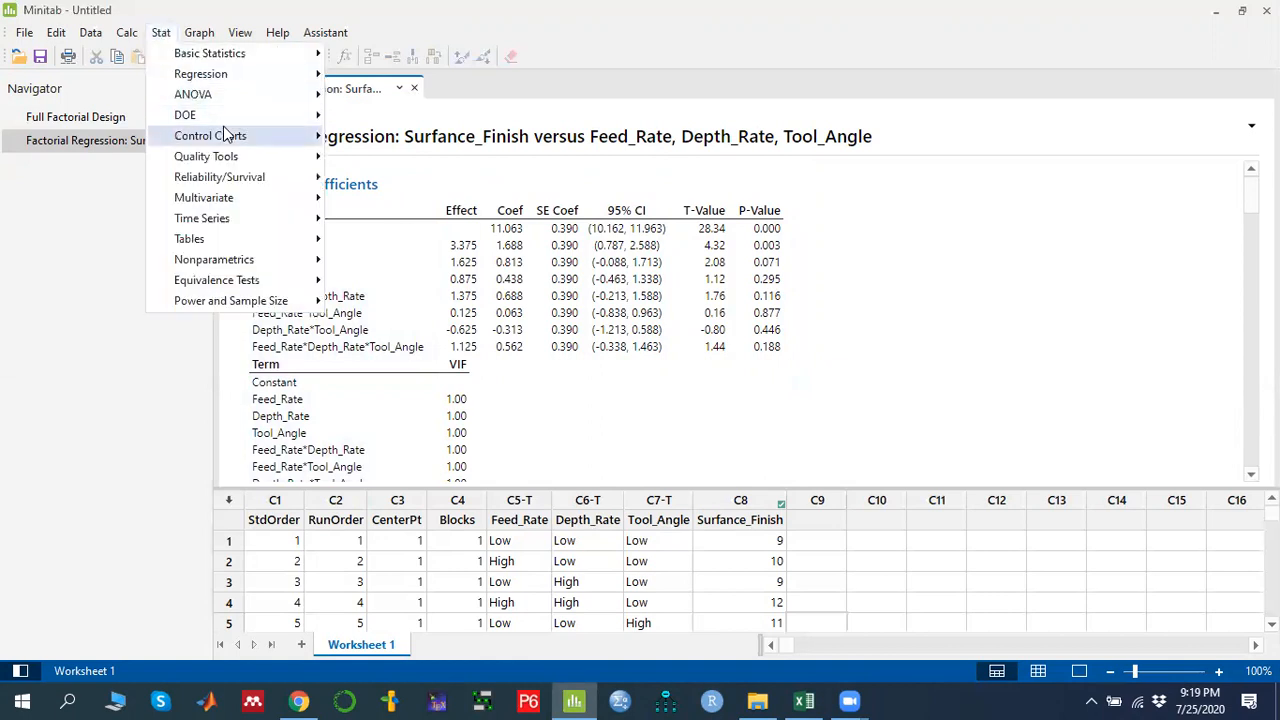
mouse_move(251, 120)
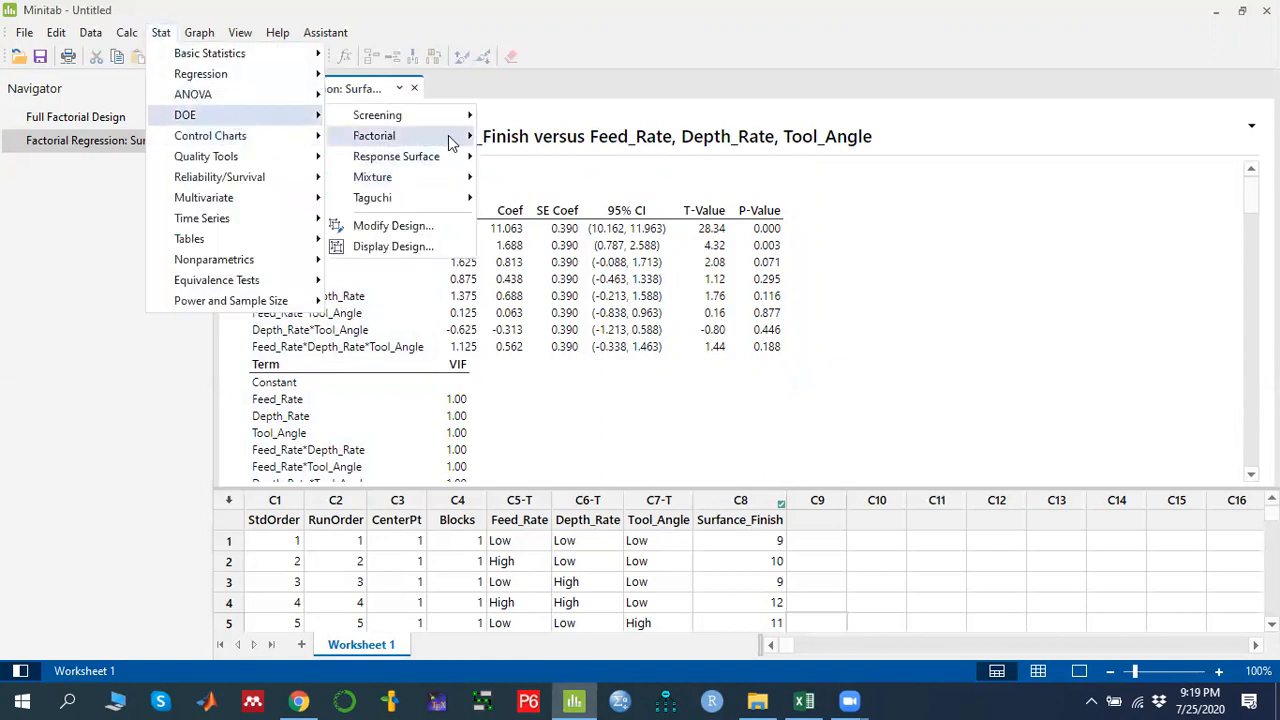
mouse_move(400, 135)
left_click(558, 226)
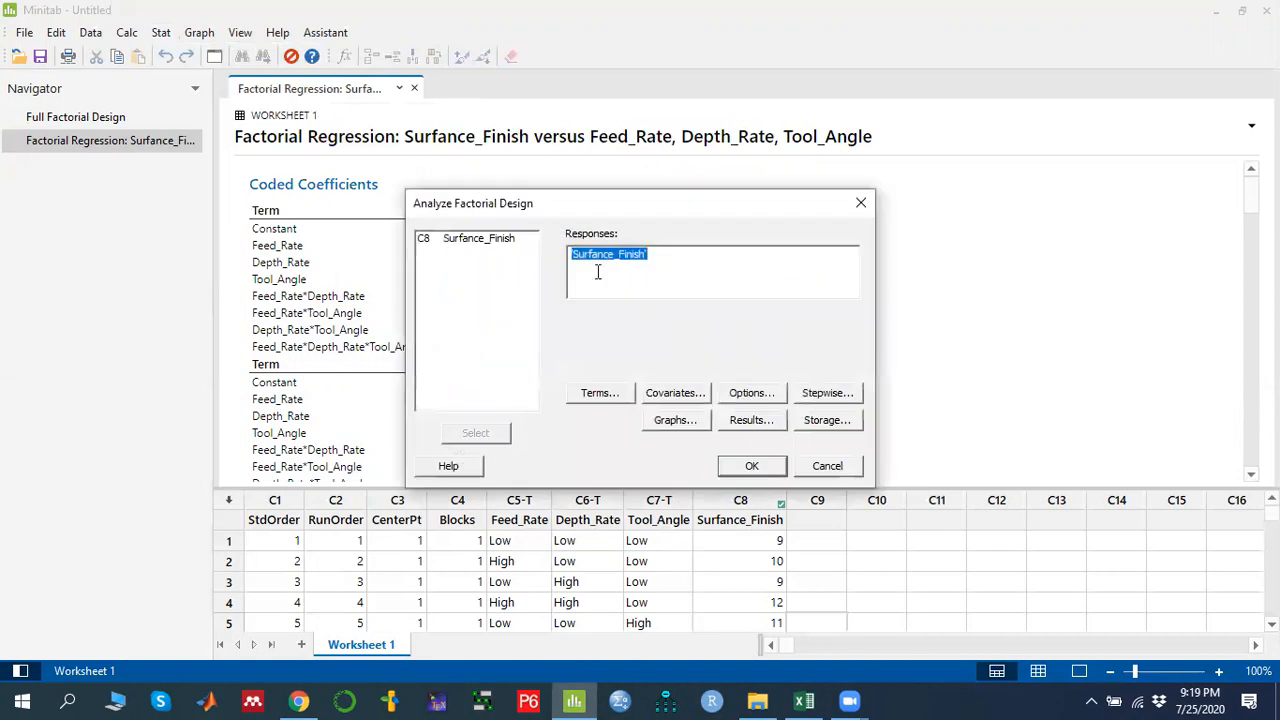
left_click(610, 398)
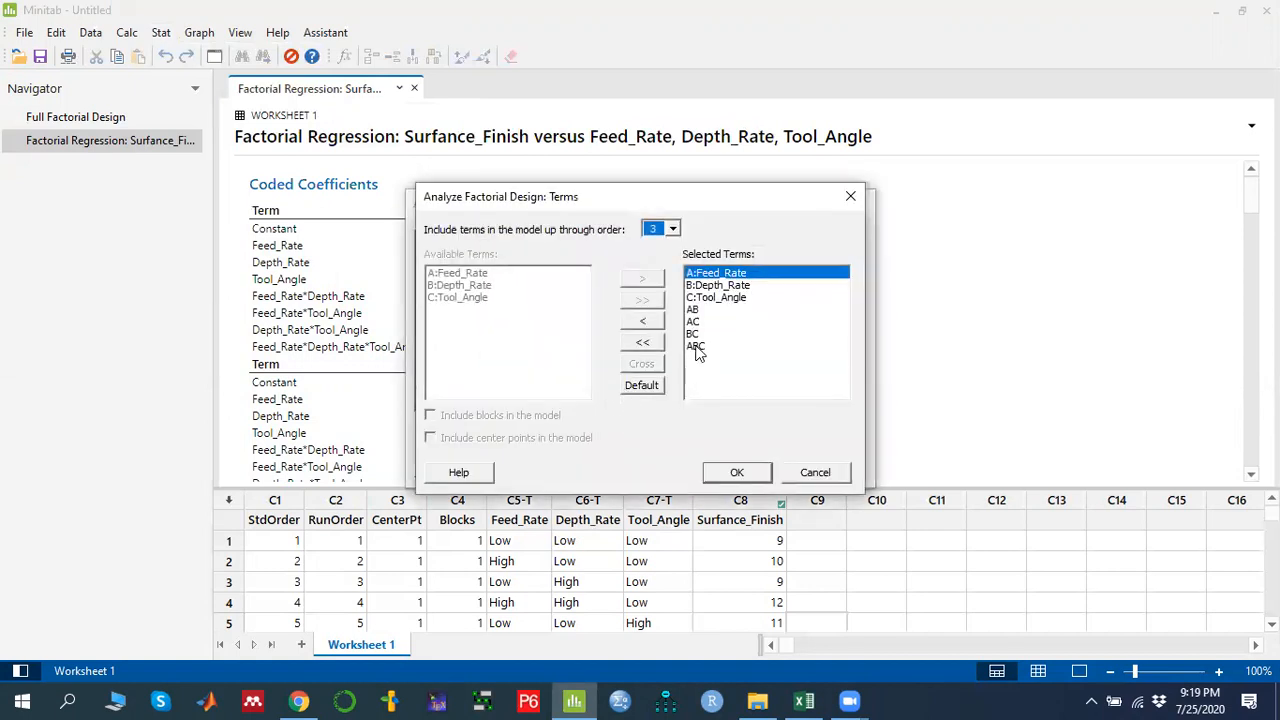
left_click(696, 346)
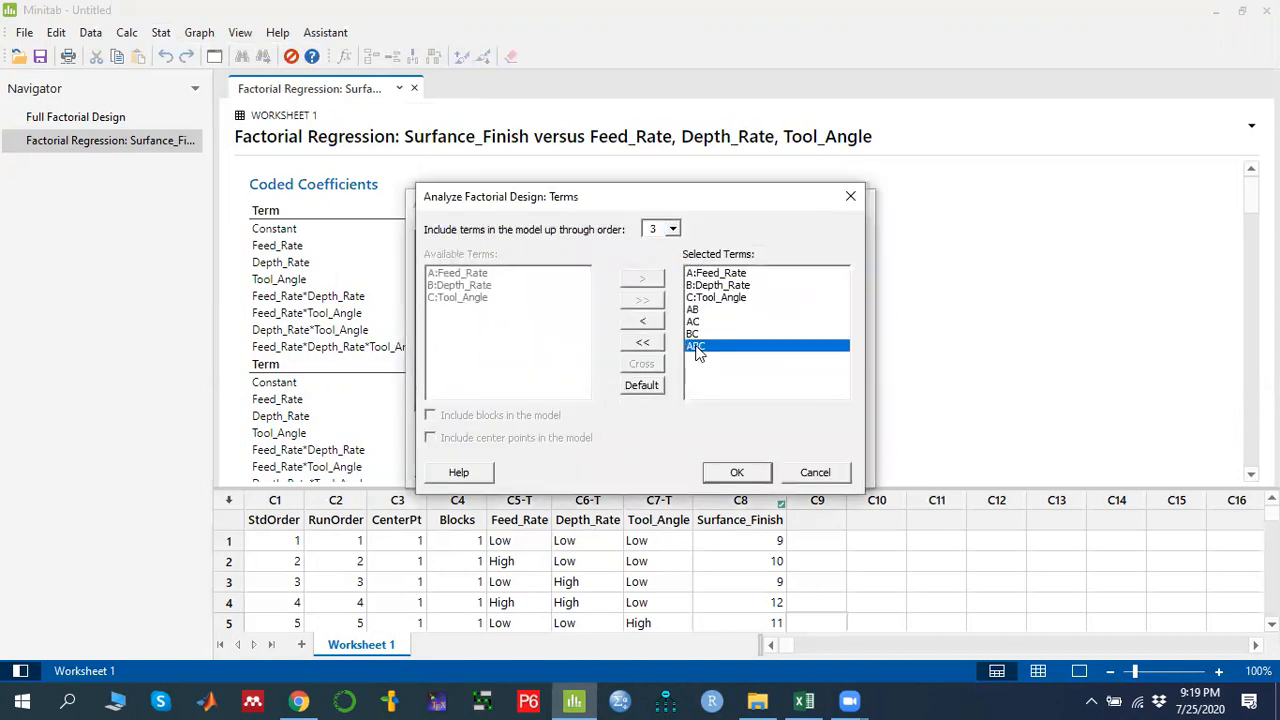
left_click(642, 321)
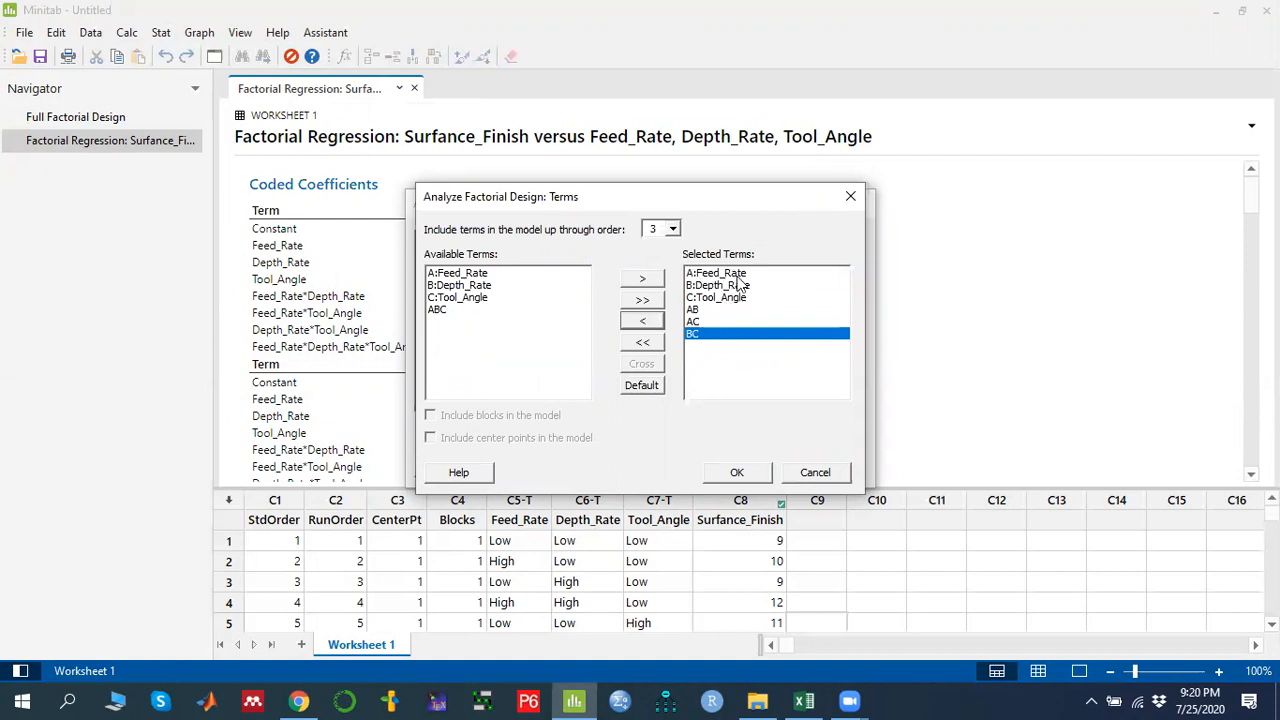
left_click(740, 476)
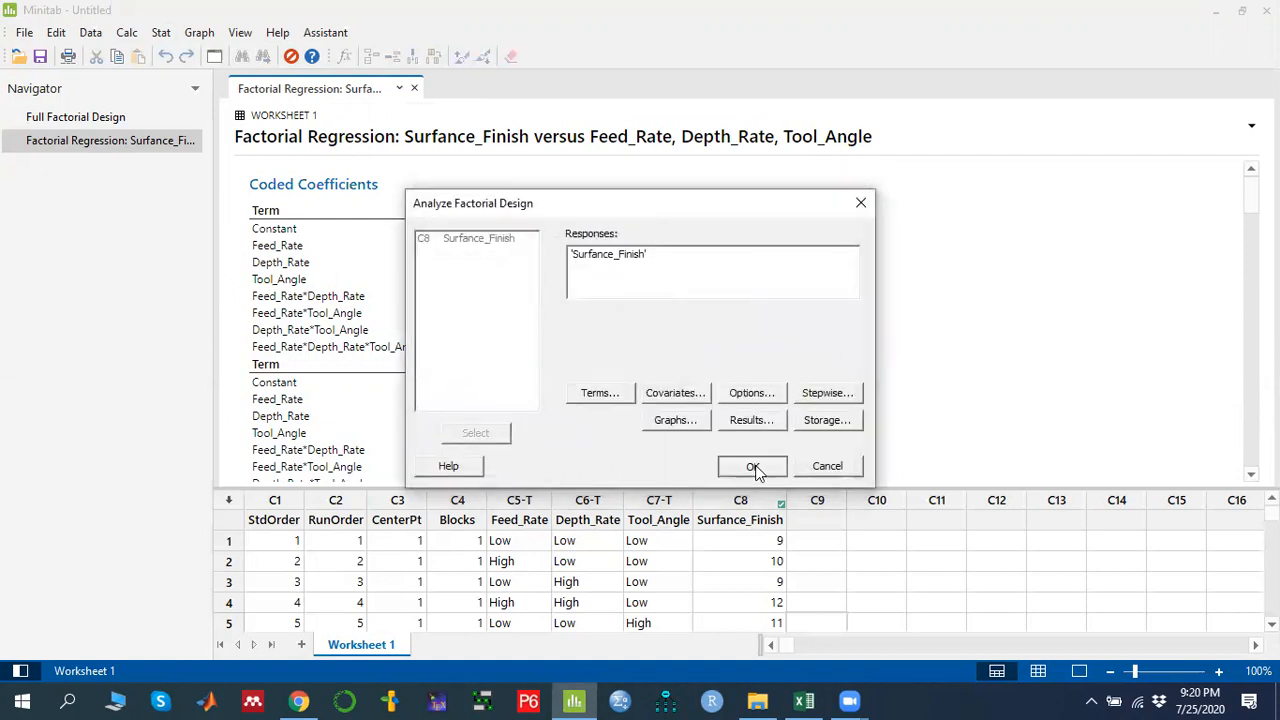
left_click(753, 467)
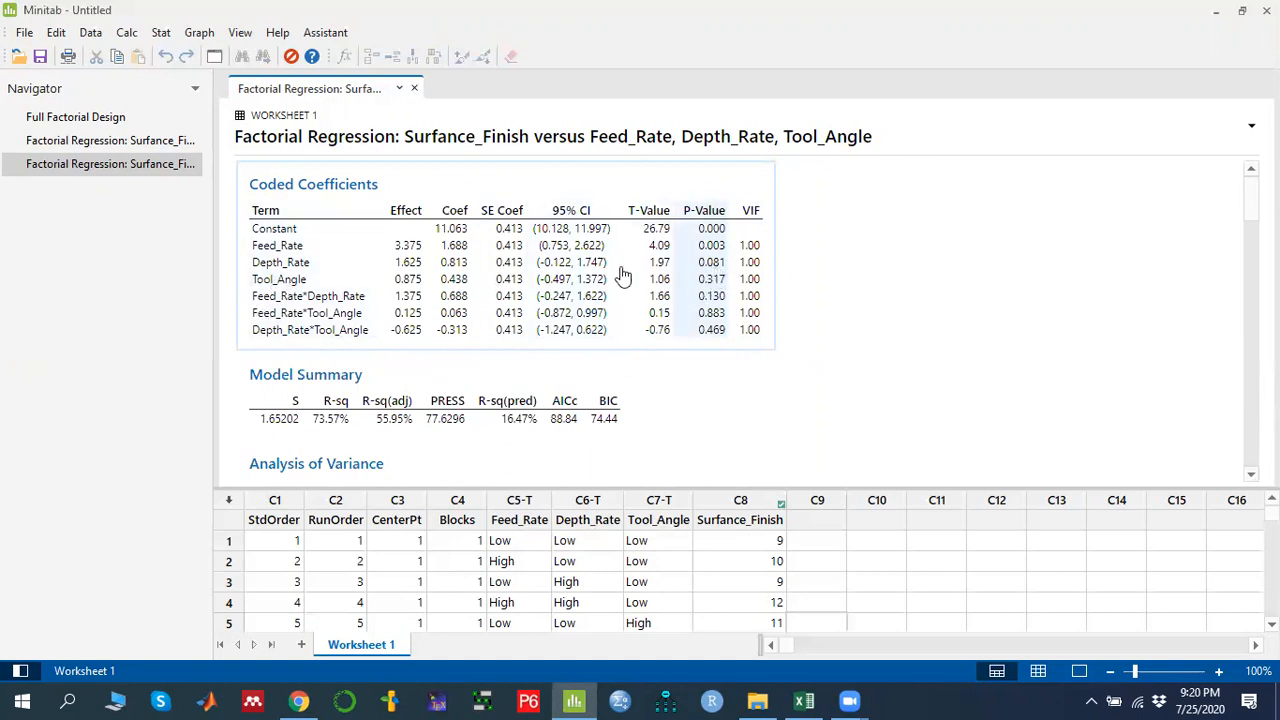
Rerun the factorial design analysis with the two-way interactions BC, AC and AB removed, keeping only the three main effects.
left_click(161, 33)
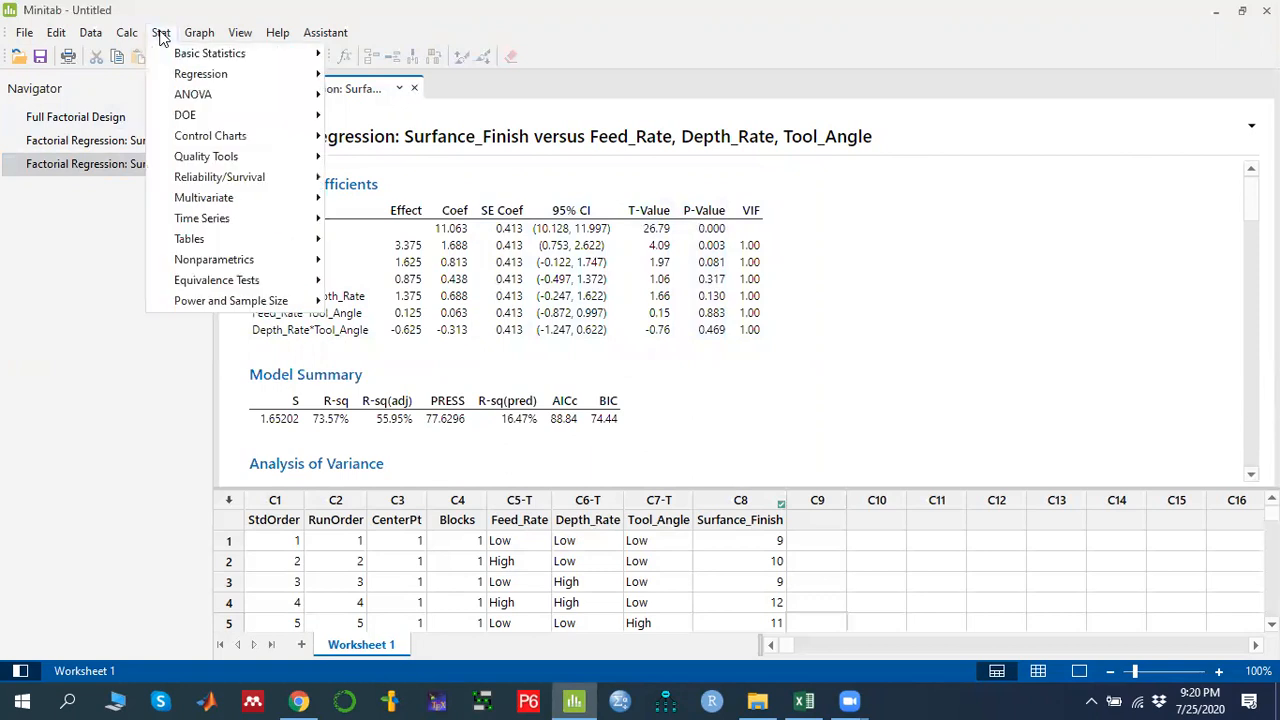
mouse_move(286, 124)
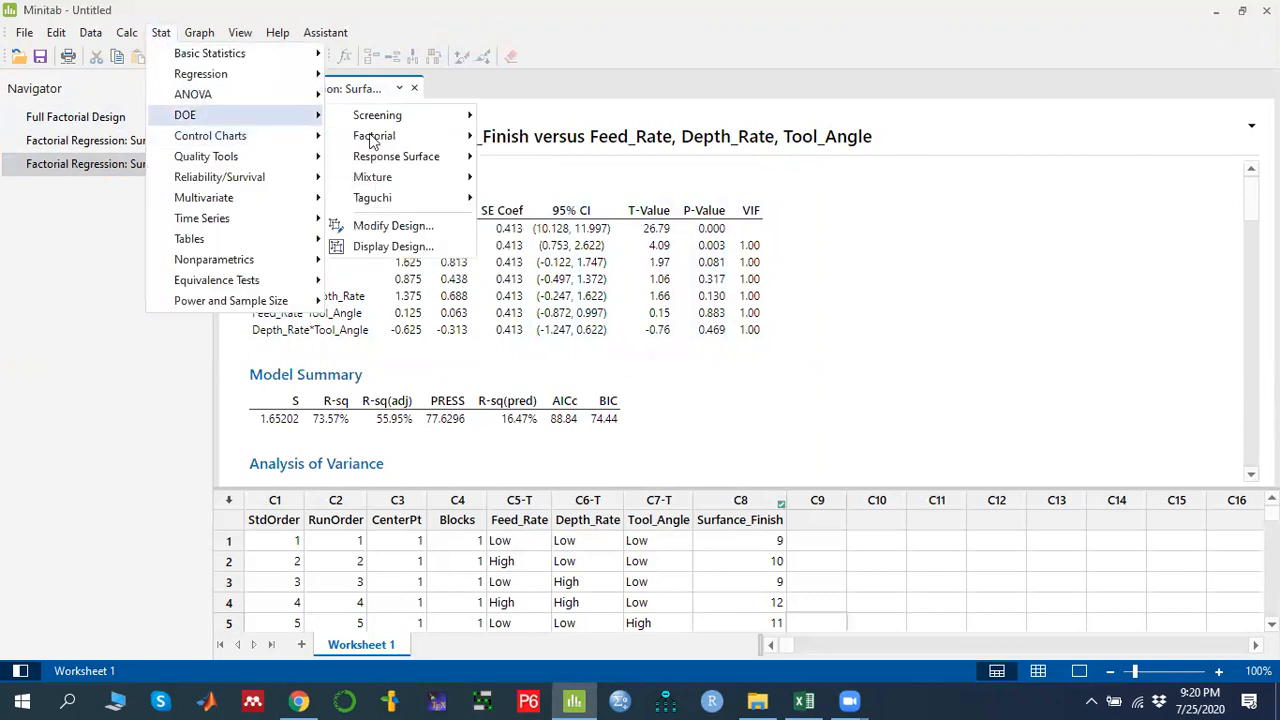
mouse_move(440, 137)
left_click(567, 230)
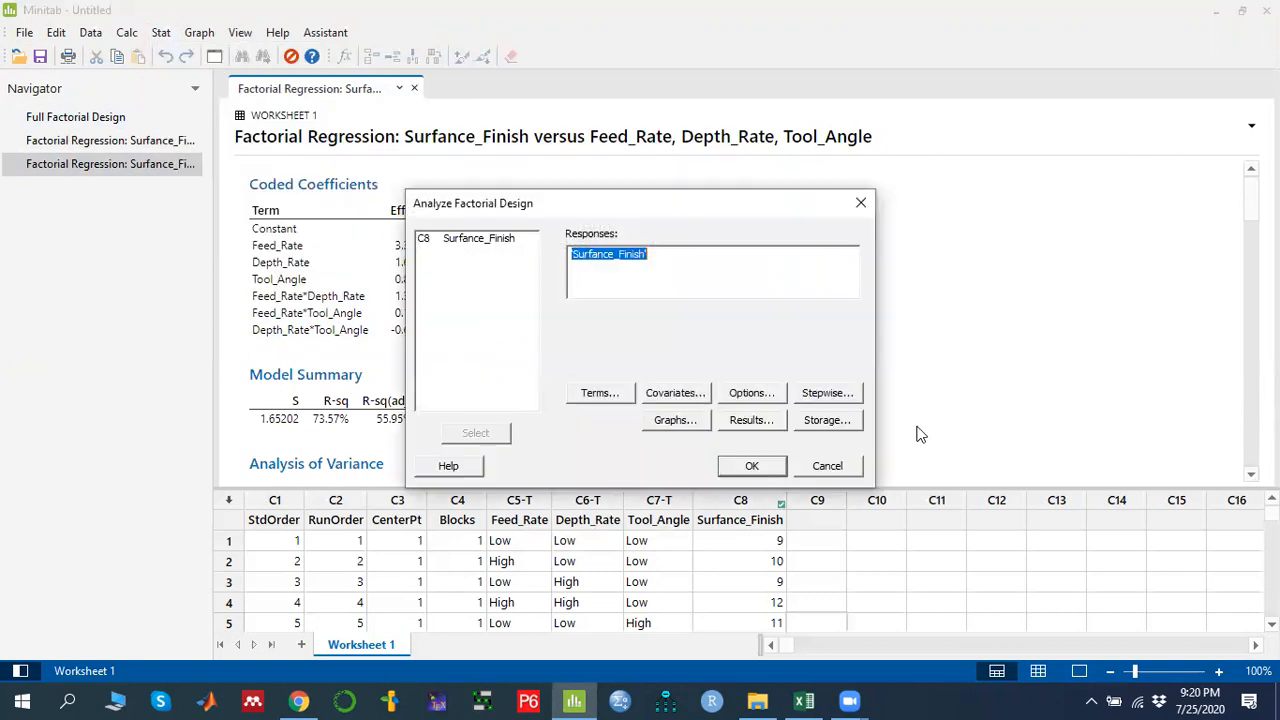
left_click(598, 392)
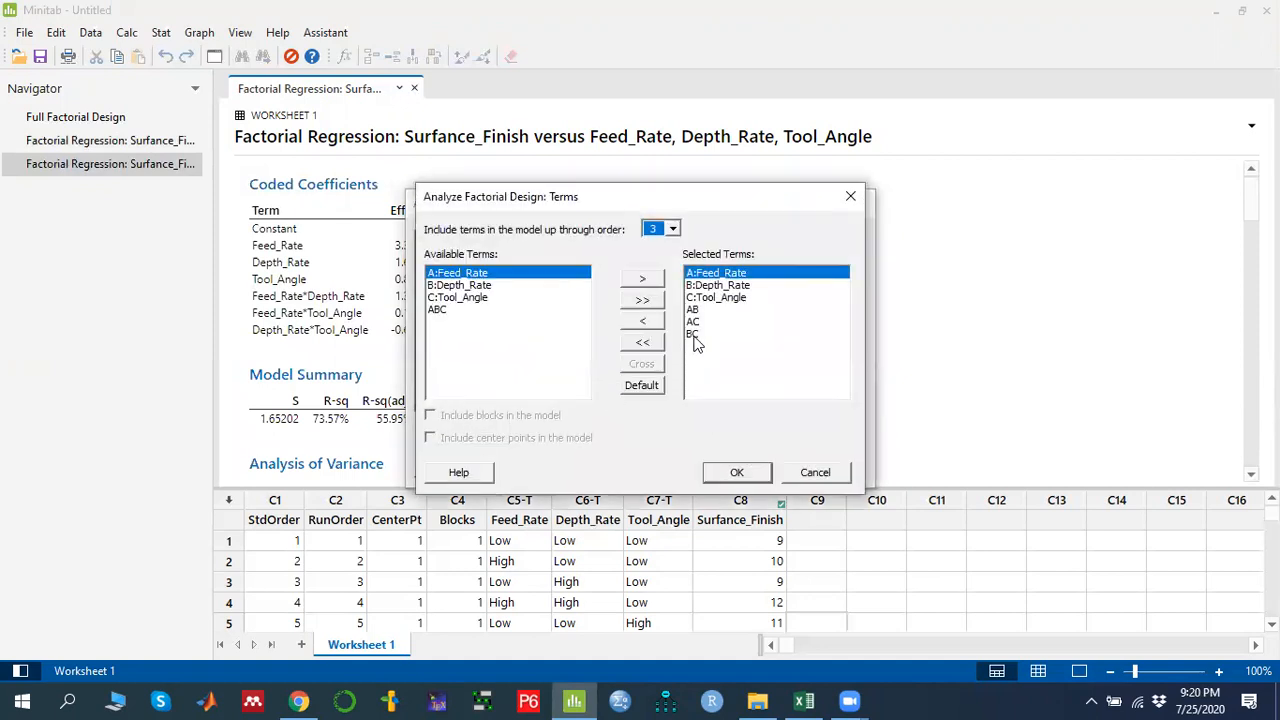
left_click(695, 334)
left_click(652, 332)
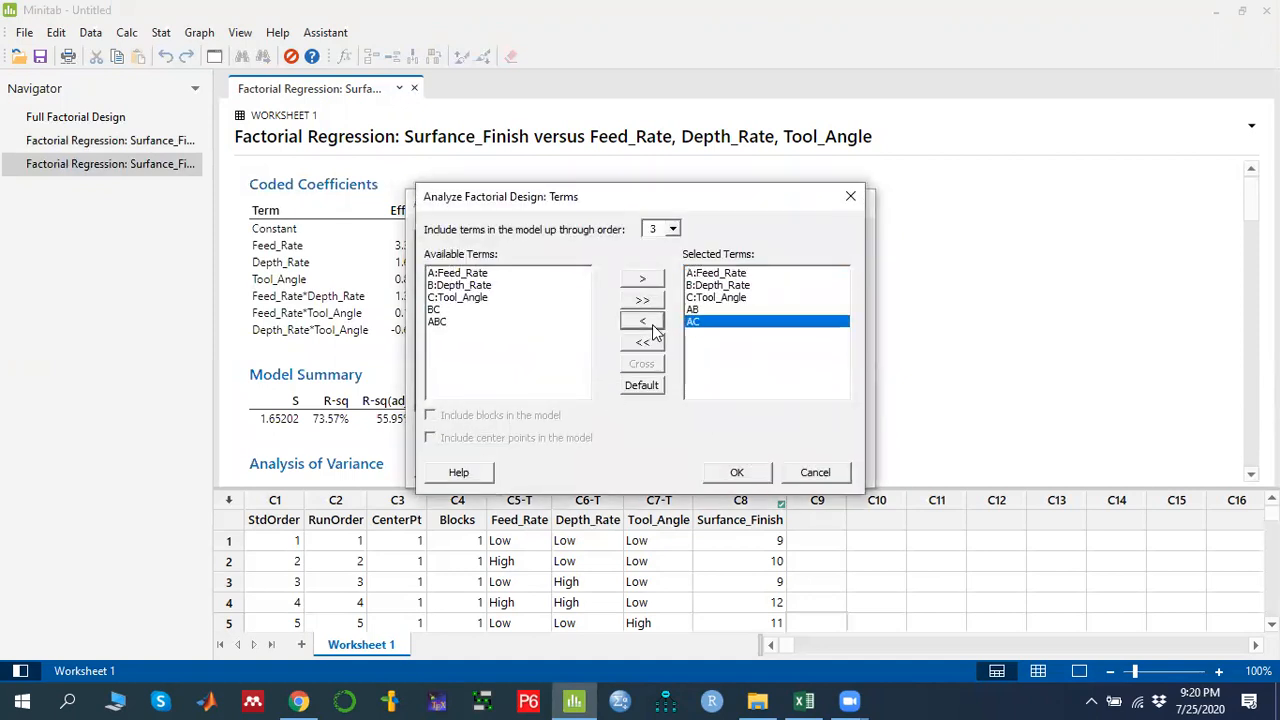
left_click(650, 328)
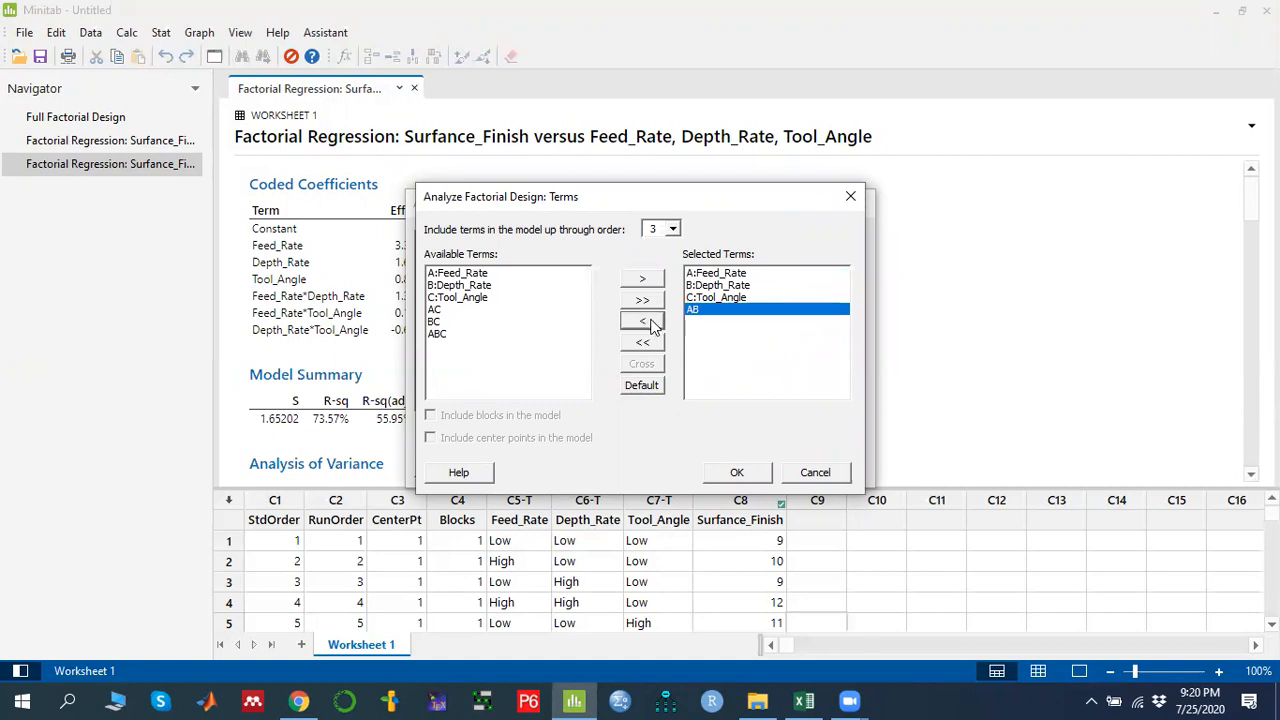
left_click(650, 322)
left_click(740, 473)
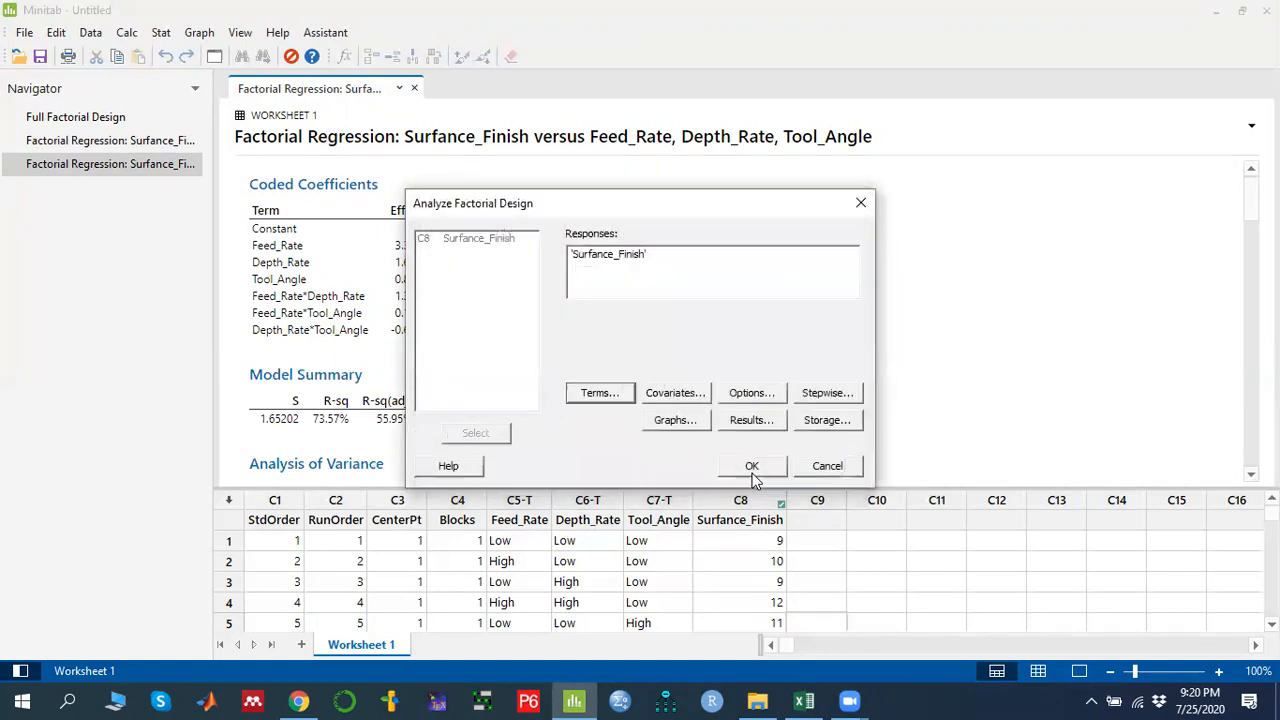
left_click(753, 466)
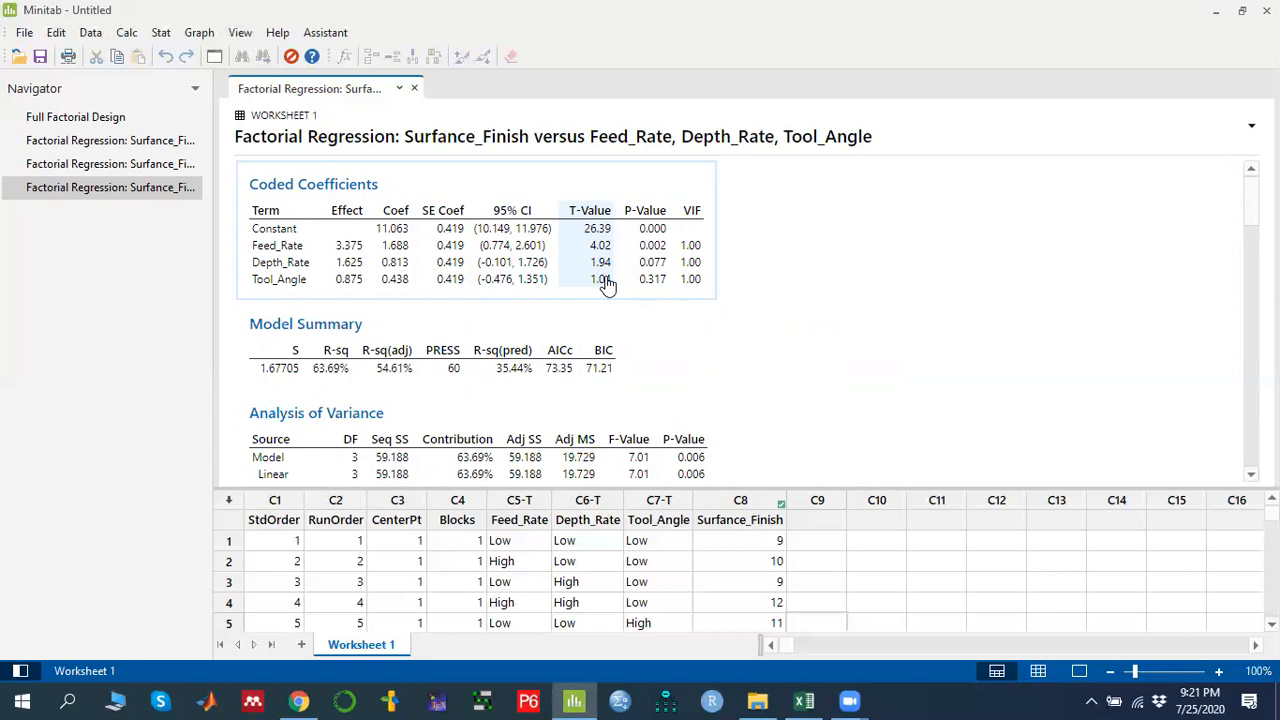
Restore the interaction terms AB, AC, BC and ABC to the model, rerun the factorial analysis and review its output.
left_click(161, 34)
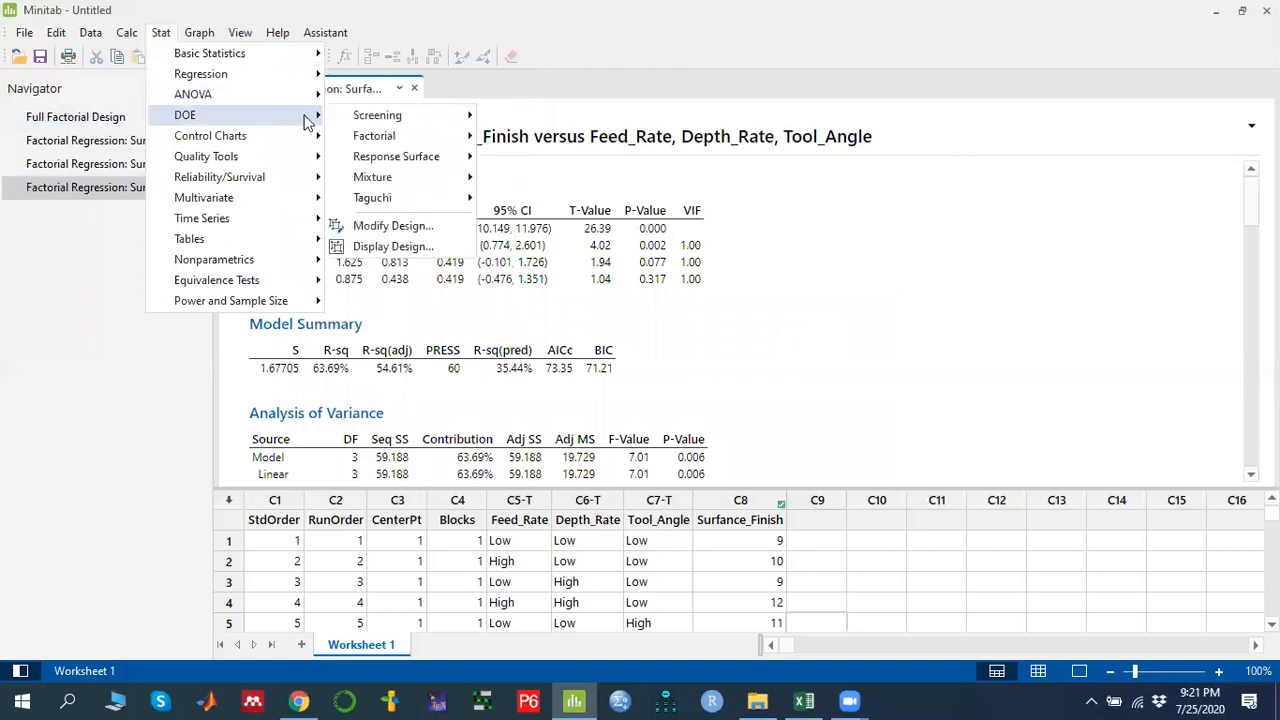
mouse_move(450, 140)
left_click(569, 225)
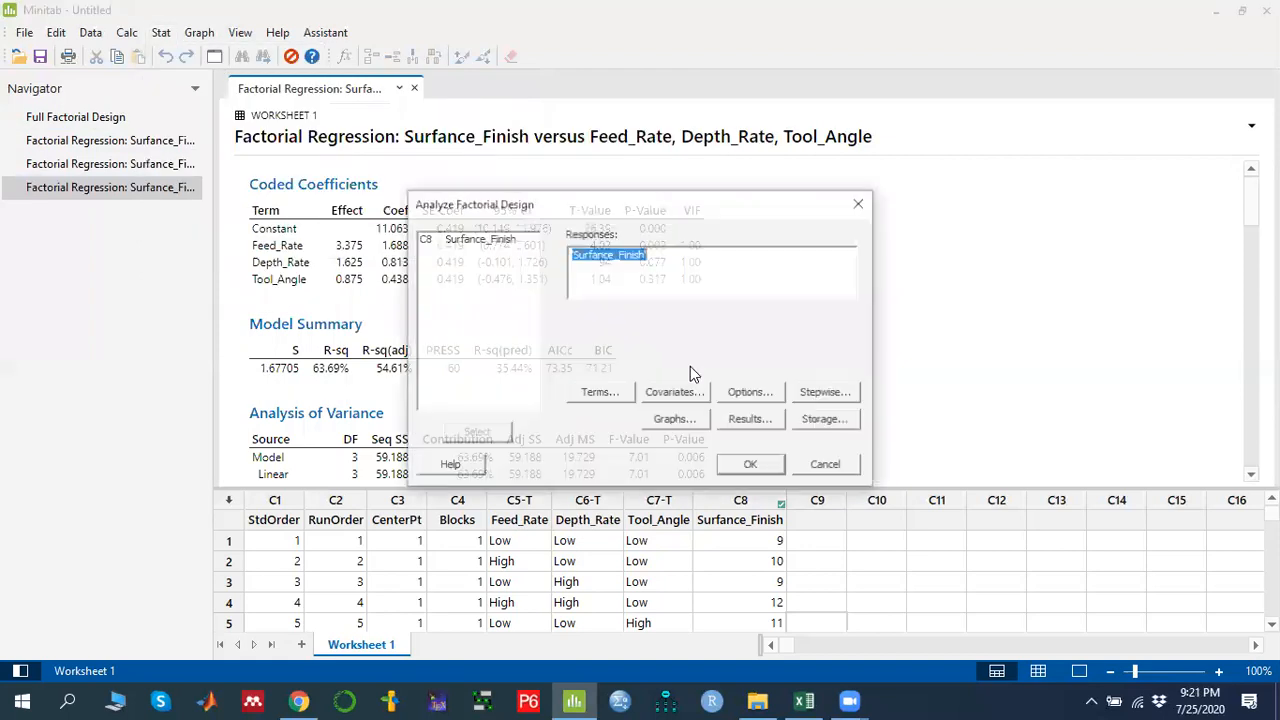
left_click(618, 397)
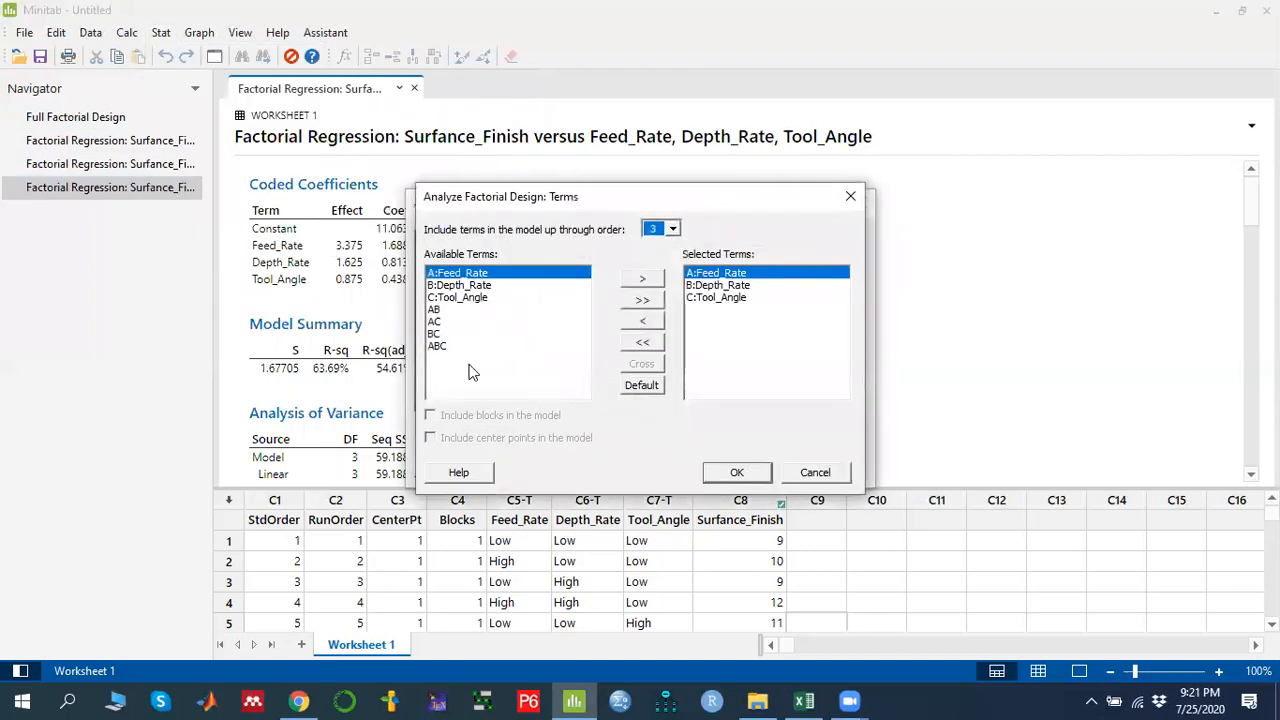
left_click(646, 304)
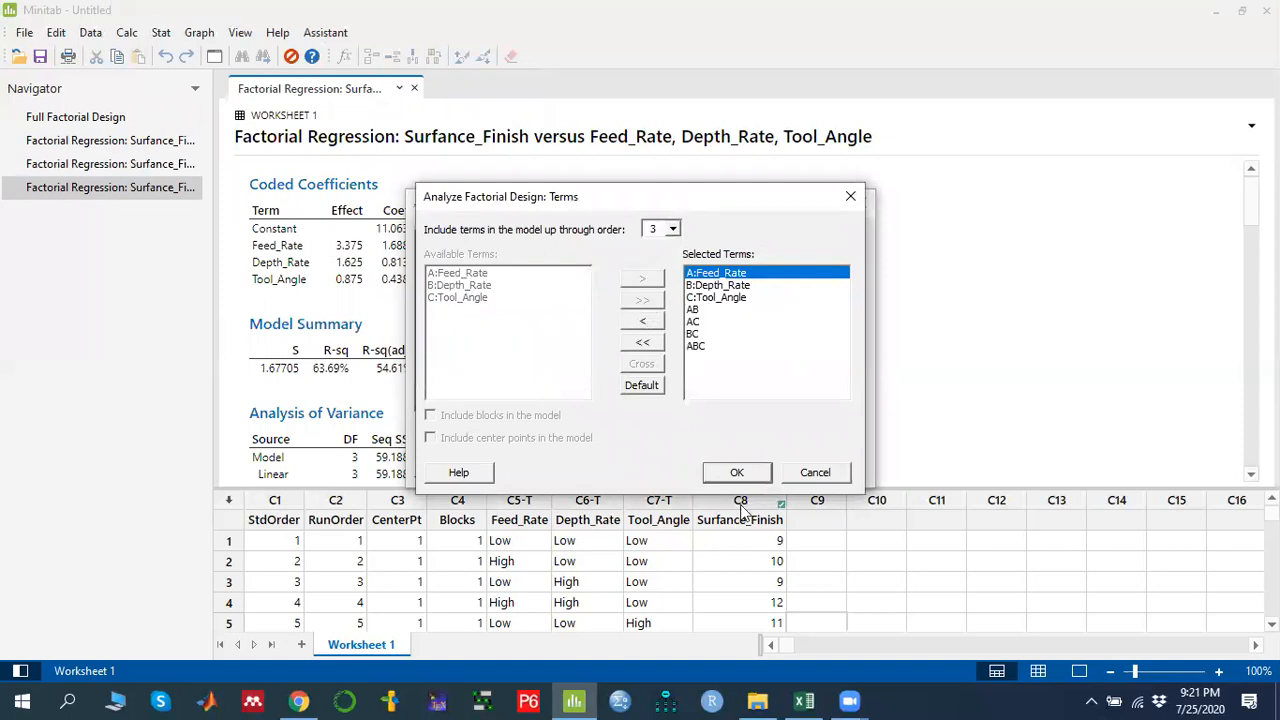
left_click(737, 473)
left_click(750, 466)
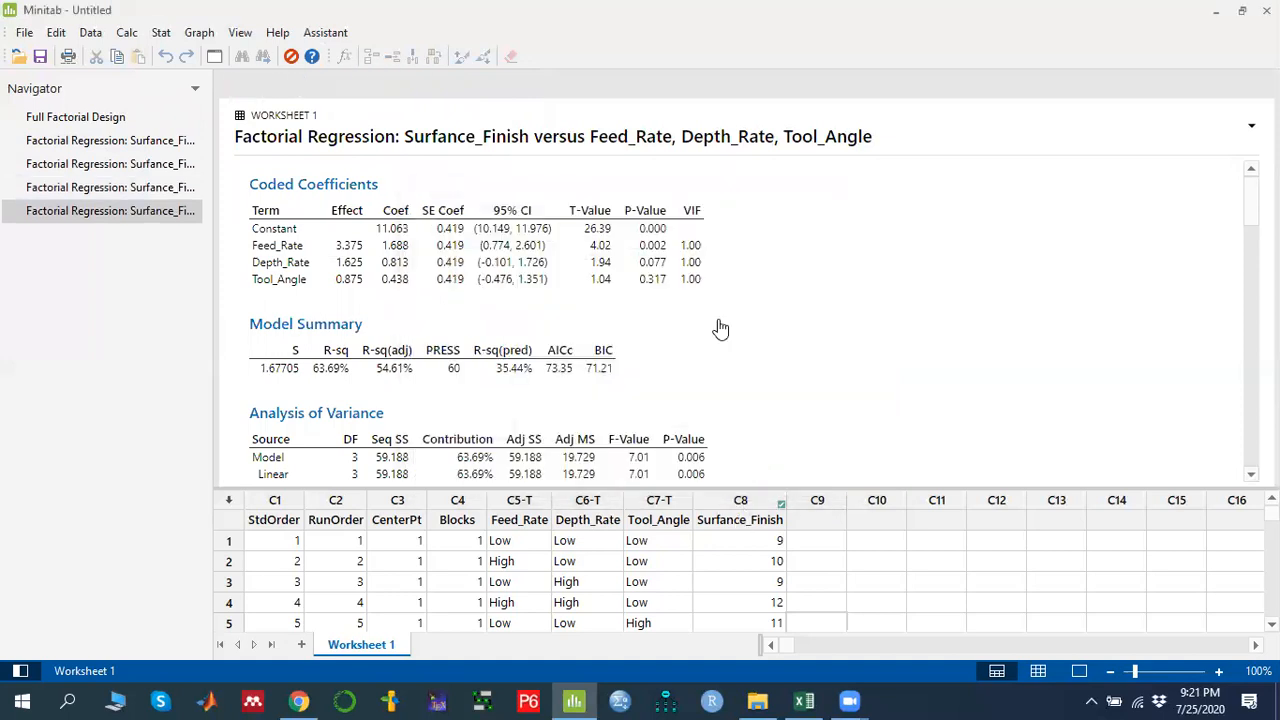
scroll(615, 366, "down", 15)
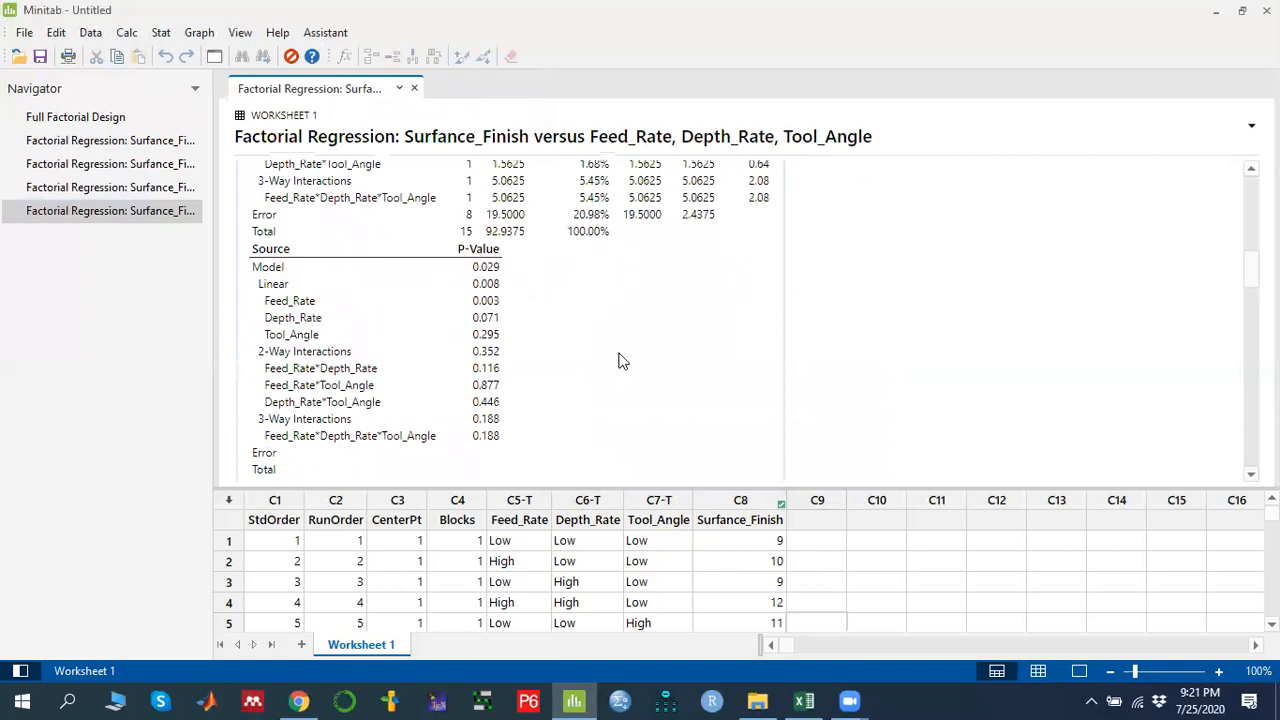
scroll(619, 361, "down", 5)
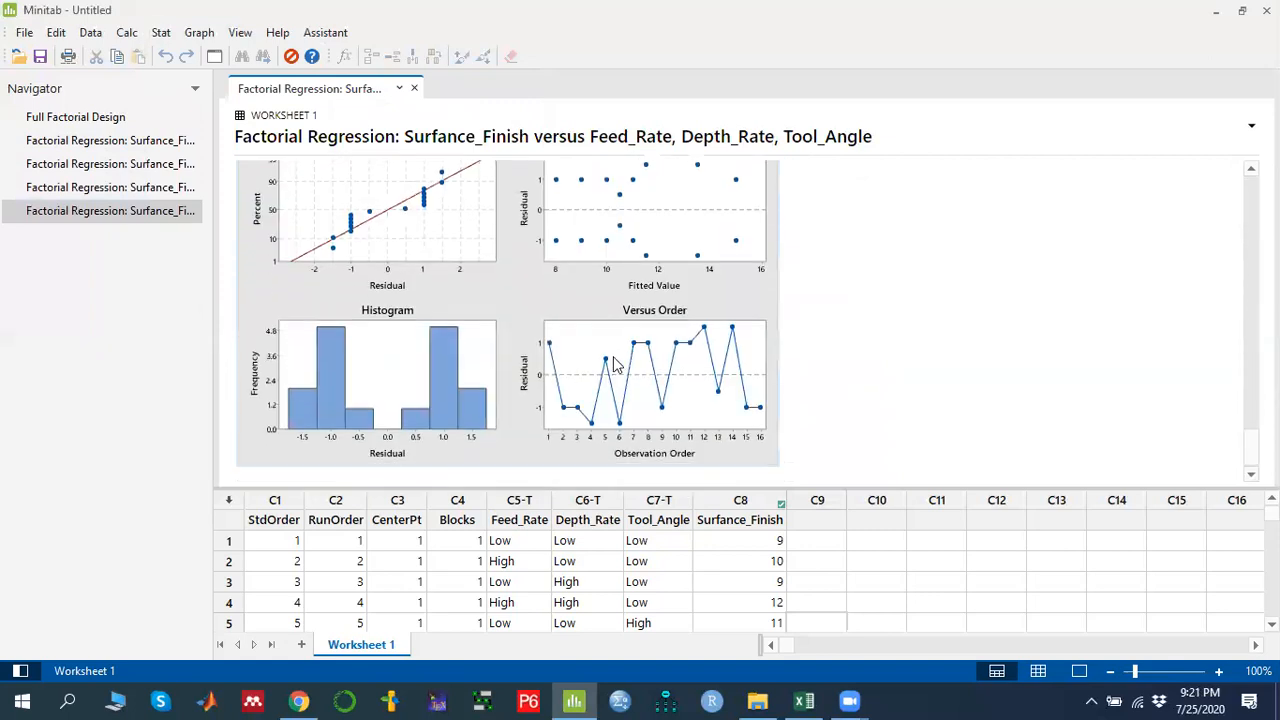
Create factorial plots for Surfance_Finish with Feed_Rate, Depth_Rate and Tool_Angle, displaying only the model terms.
left_click(163, 33)
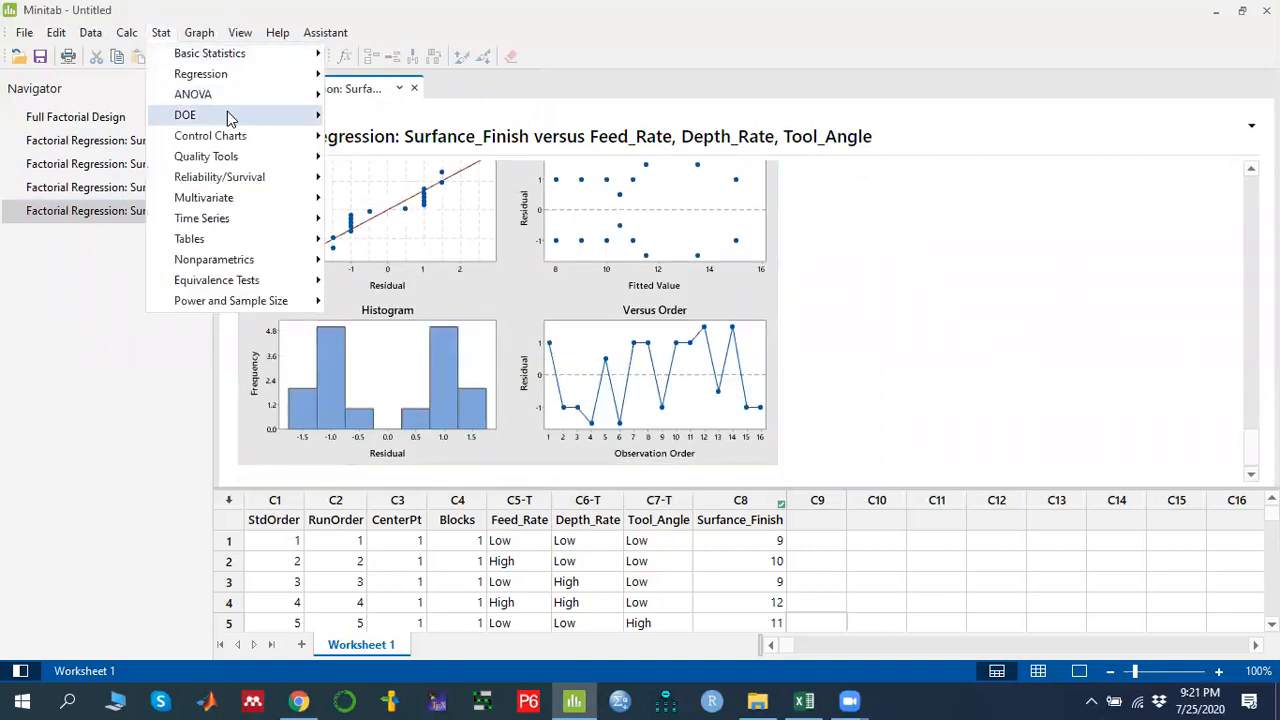
mouse_move(227, 111)
mouse_move(430, 135)
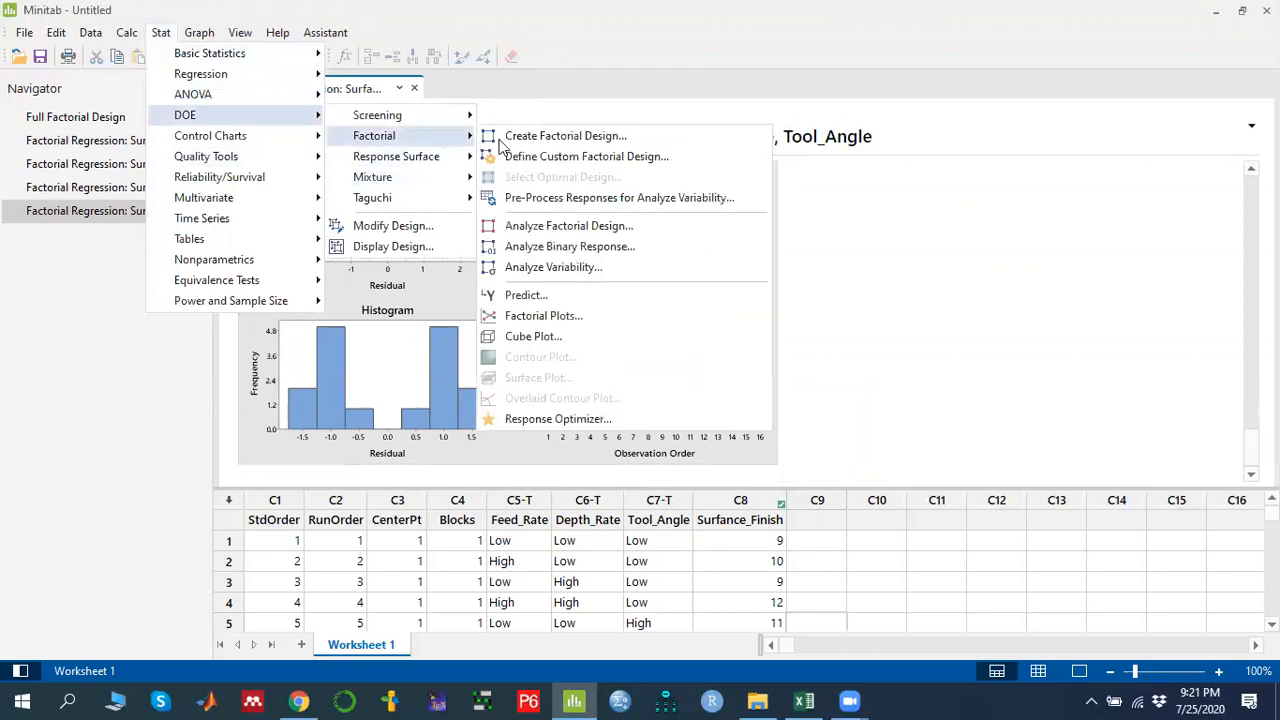
left_click(566, 315)
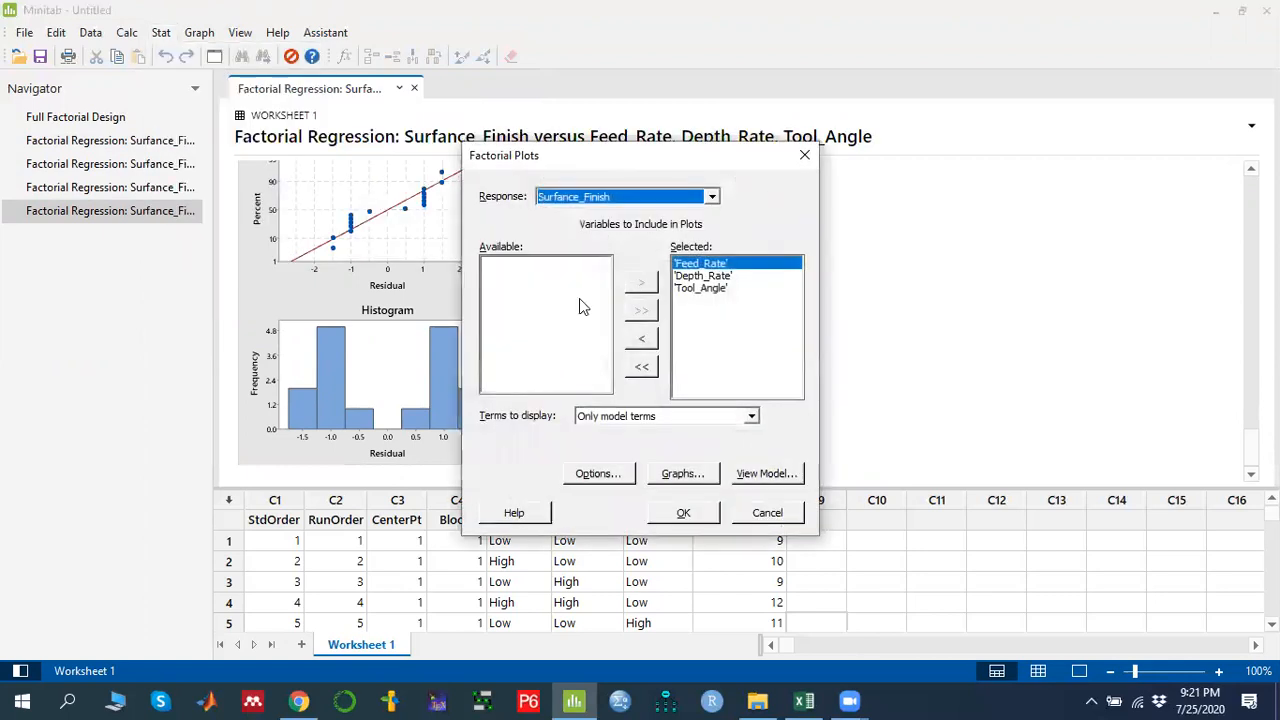
left_click(678, 477)
left_click(684, 408)
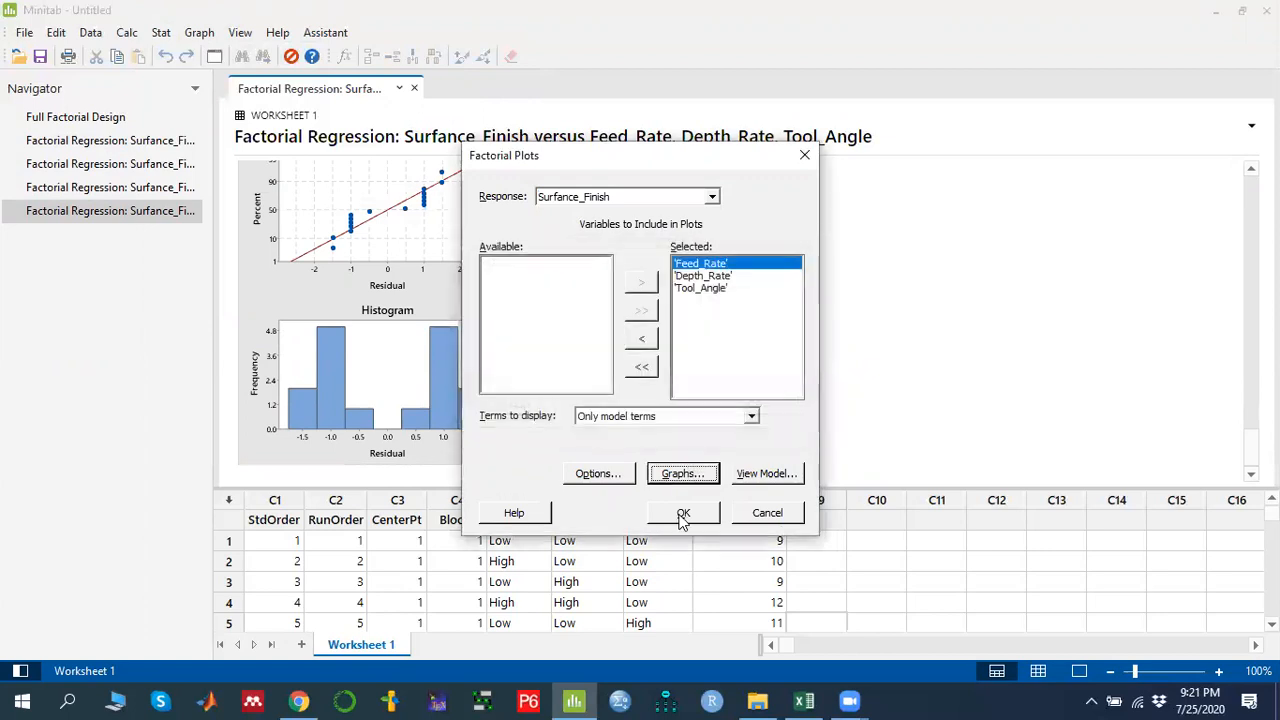
left_click(683, 512)
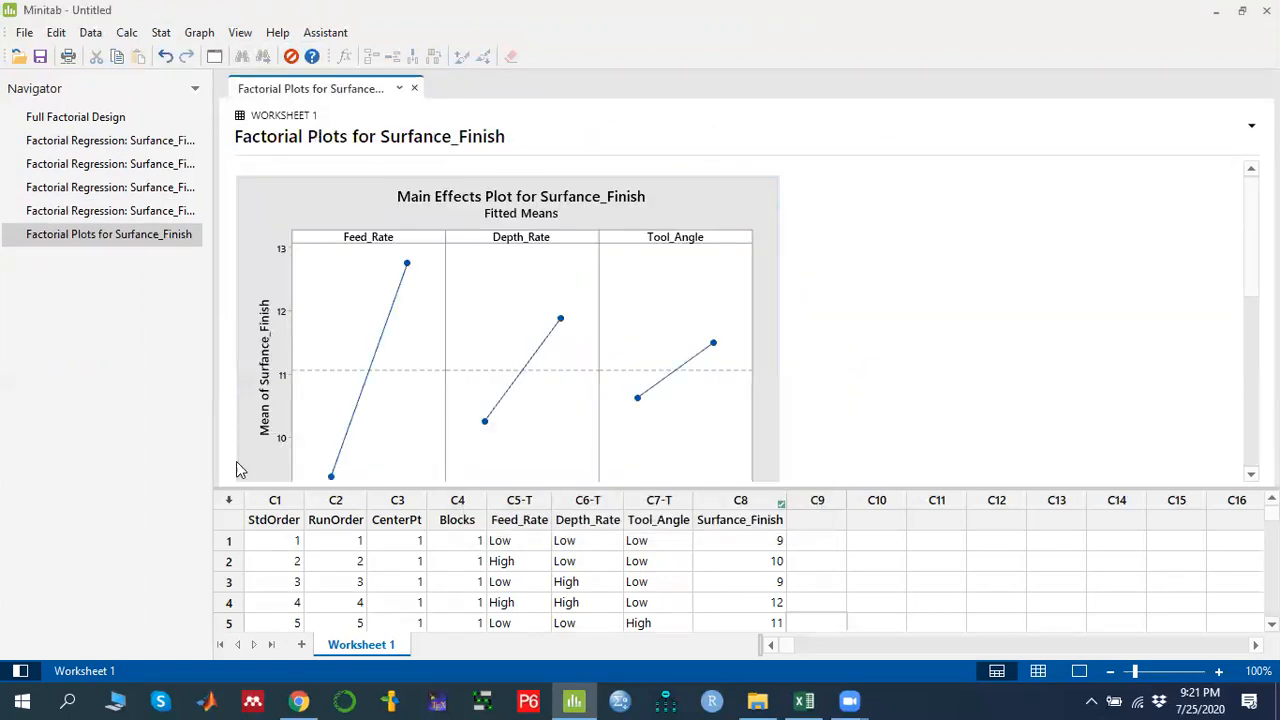
Examine the slopes in the Main Effects Plot and the line patterns in the Interaction Plot for Surfance_Finish.
scroll(418, 428, "down", 3)
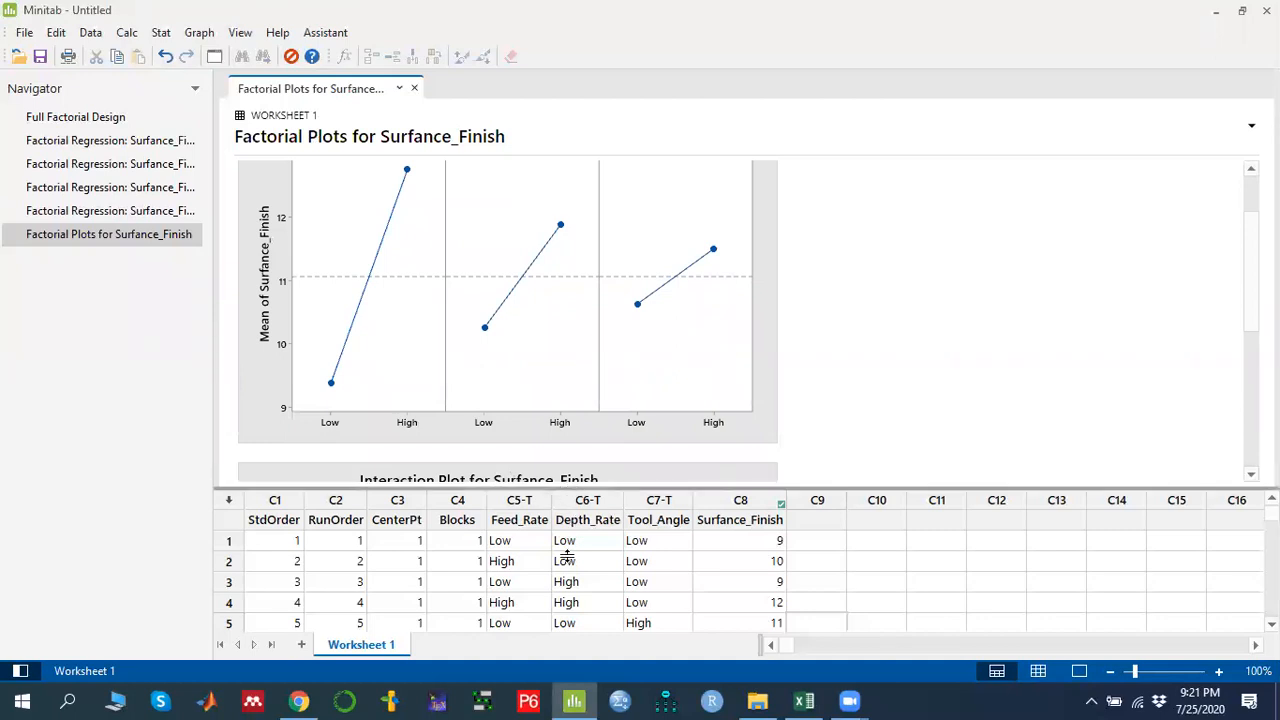
scroll(670, 402, "up", 3)
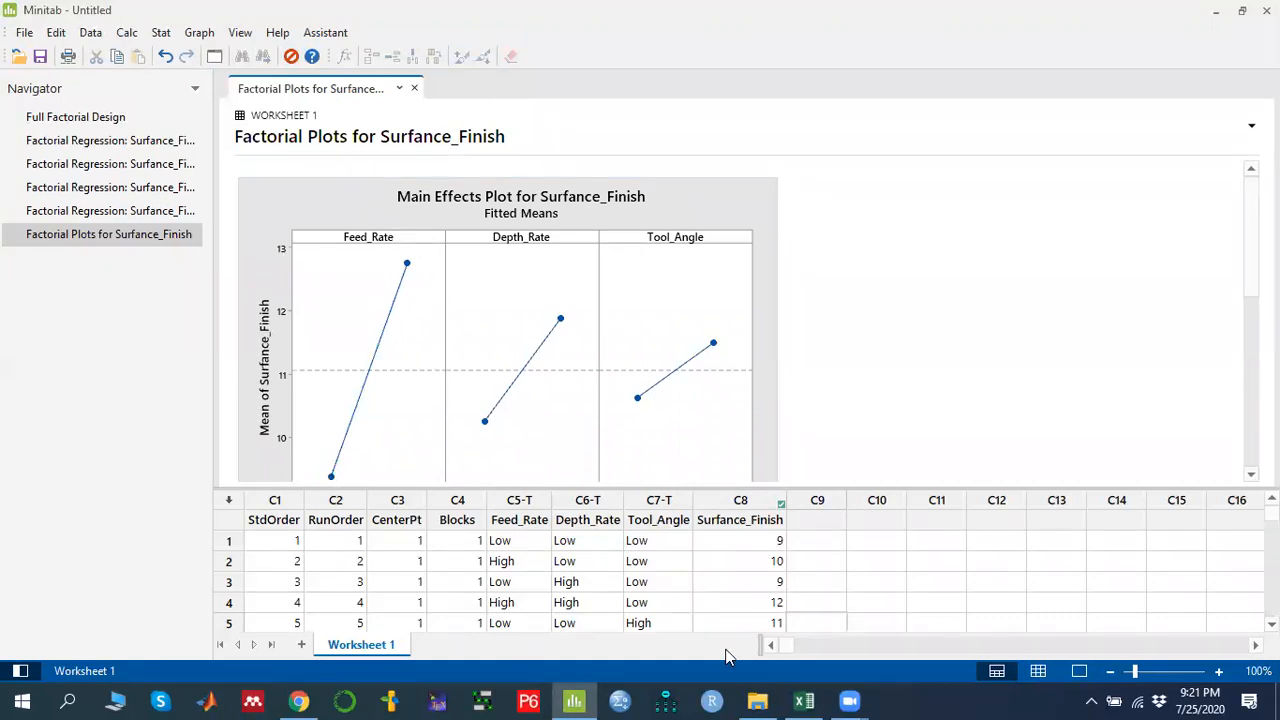
mouse_move(430, 268)
left_mouse_down()
mouse_move(372, 302)
mouse_move(326, 490)
mouse_move(400, 392)
mouse_move(437, 262)
mouse_move(426, 254)
left_mouse_up()
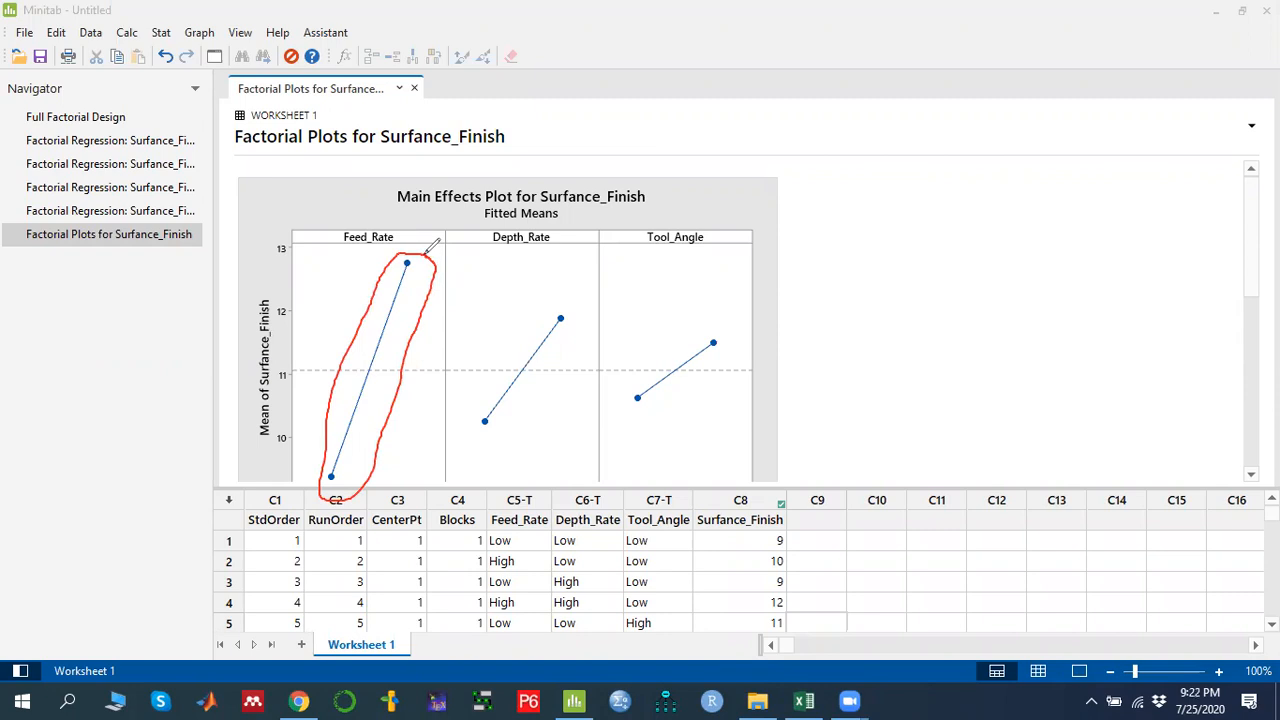
left_click_drag(298, 364, 426, 363)
left_click(279, 133)
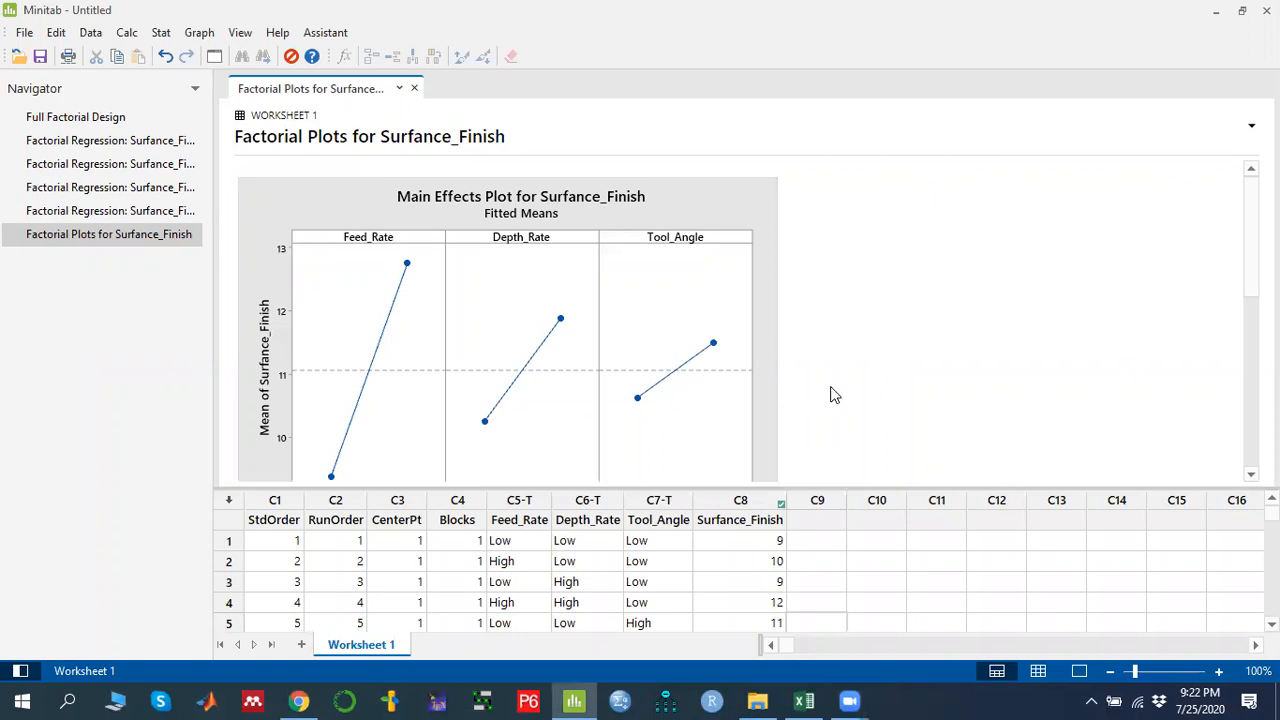
scroll(830, 396, "down", 2)
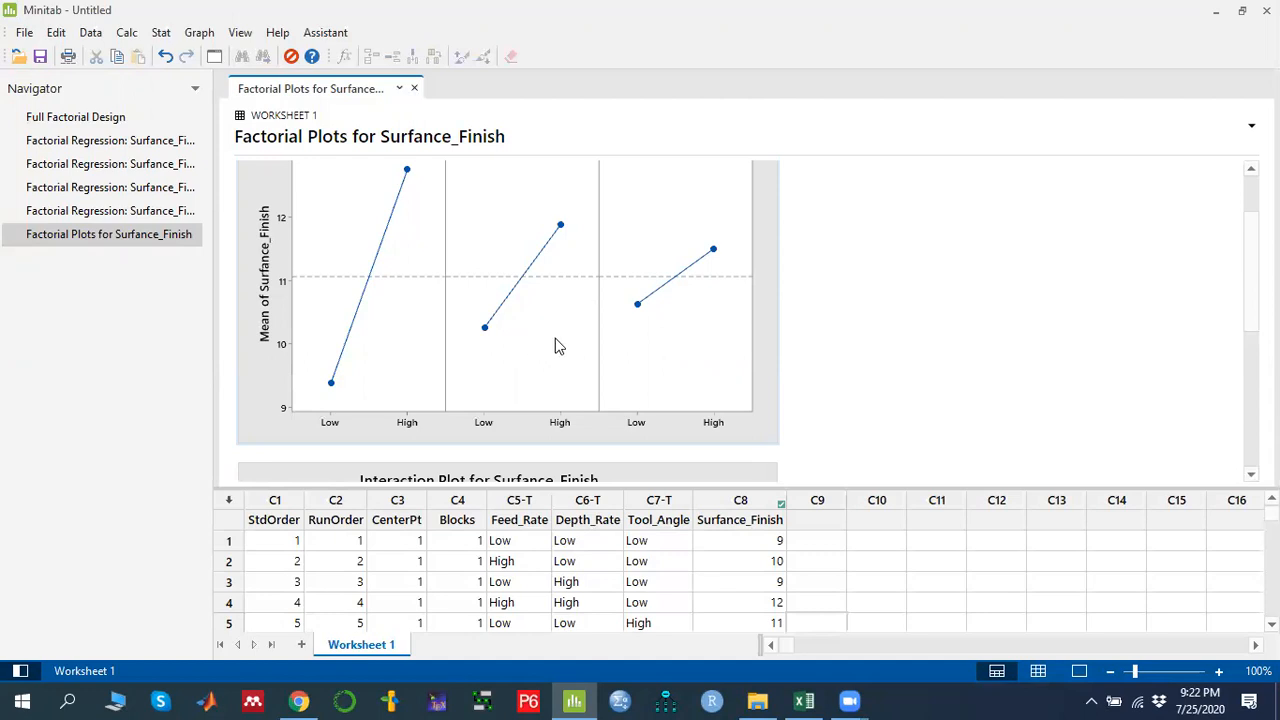
scroll(757, 309, "down", 5)
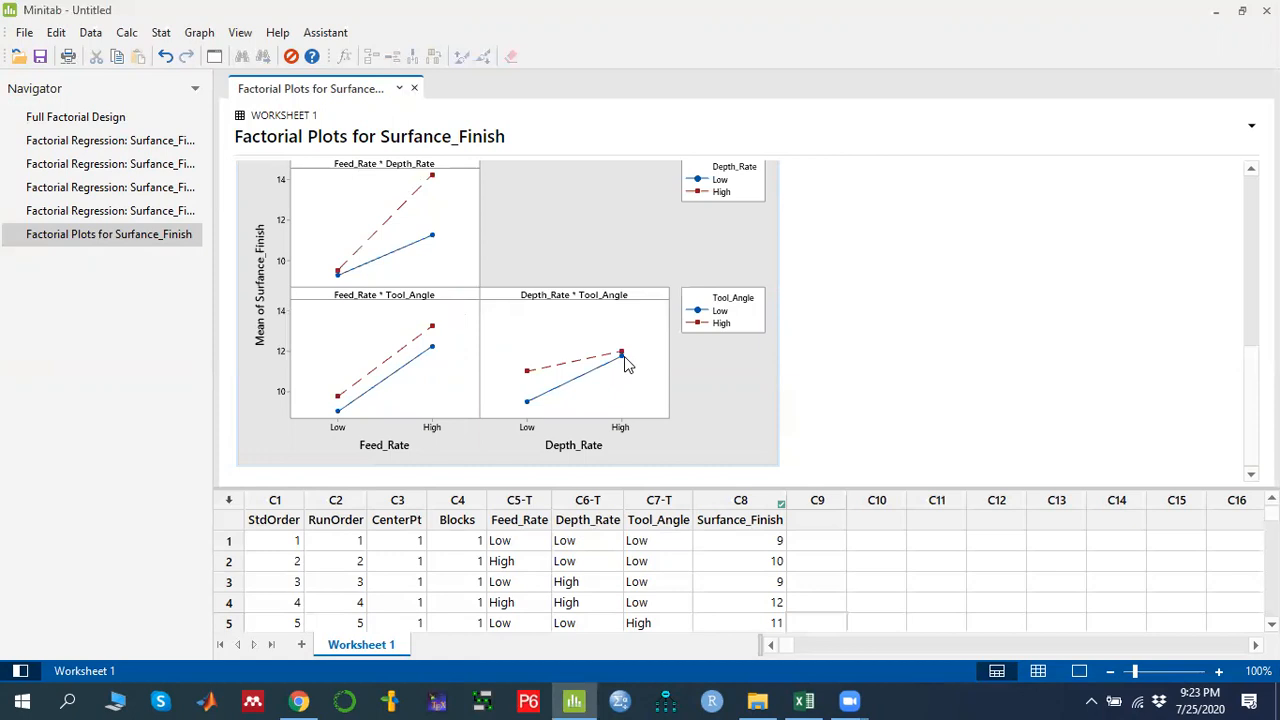
scroll(624, 356, "up", 5)
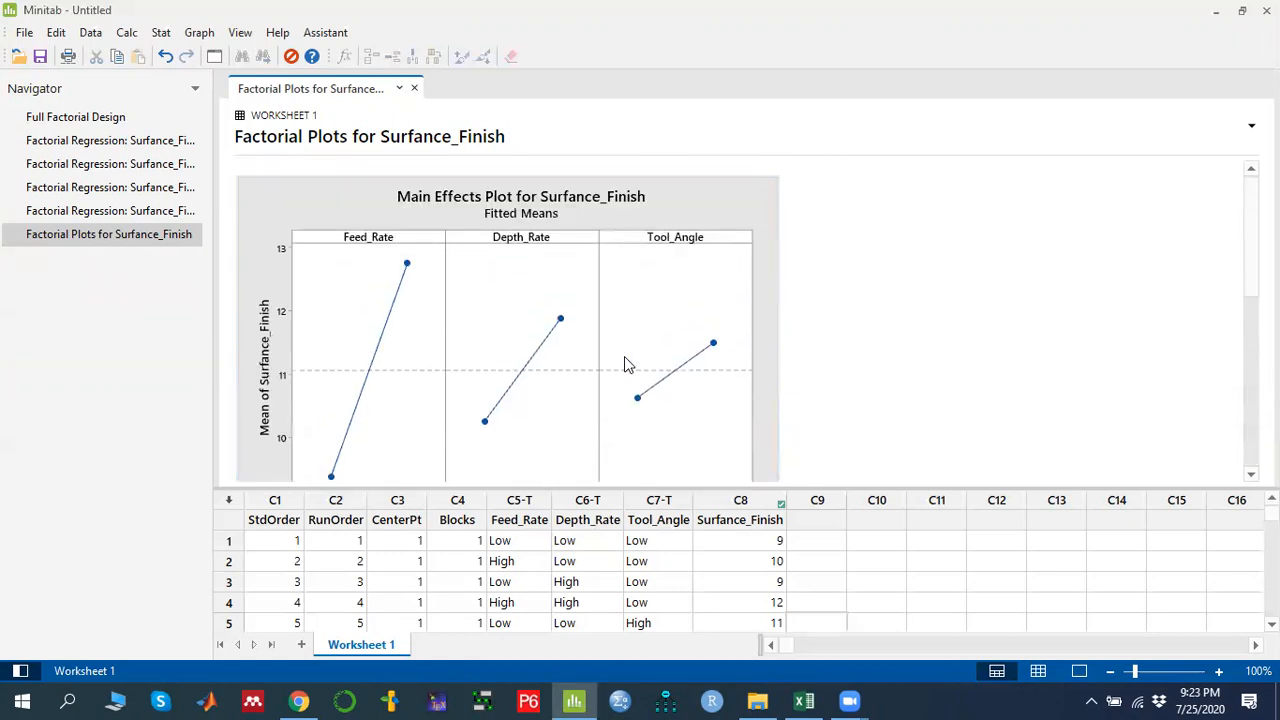
scroll(624, 356, "down", 5)
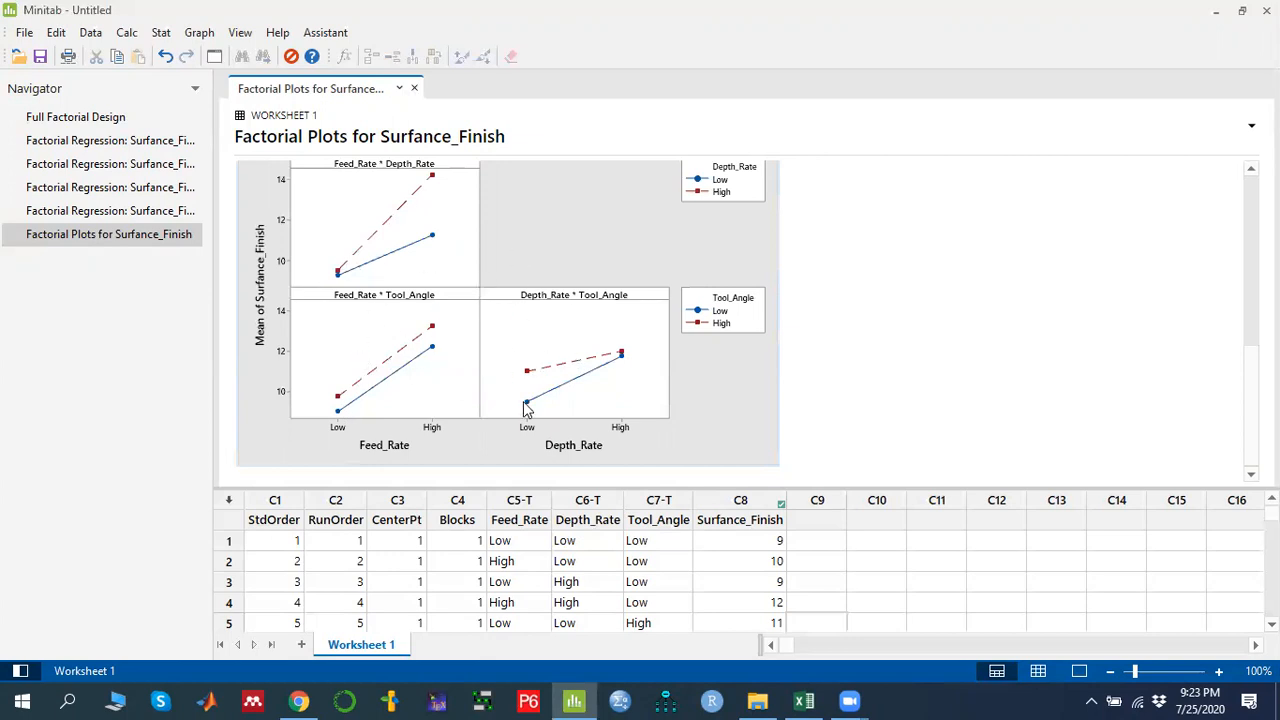
scroll(523, 405, "up", 5)
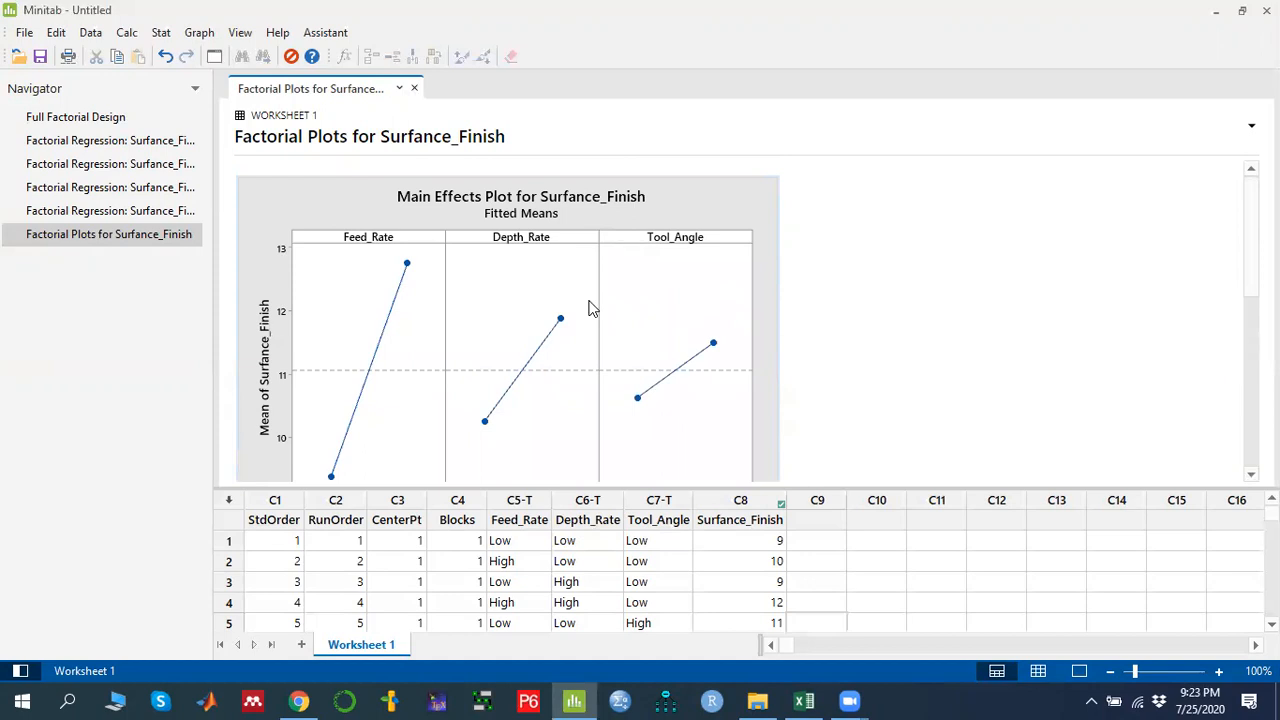
scroll(590, 308, "down", 5)
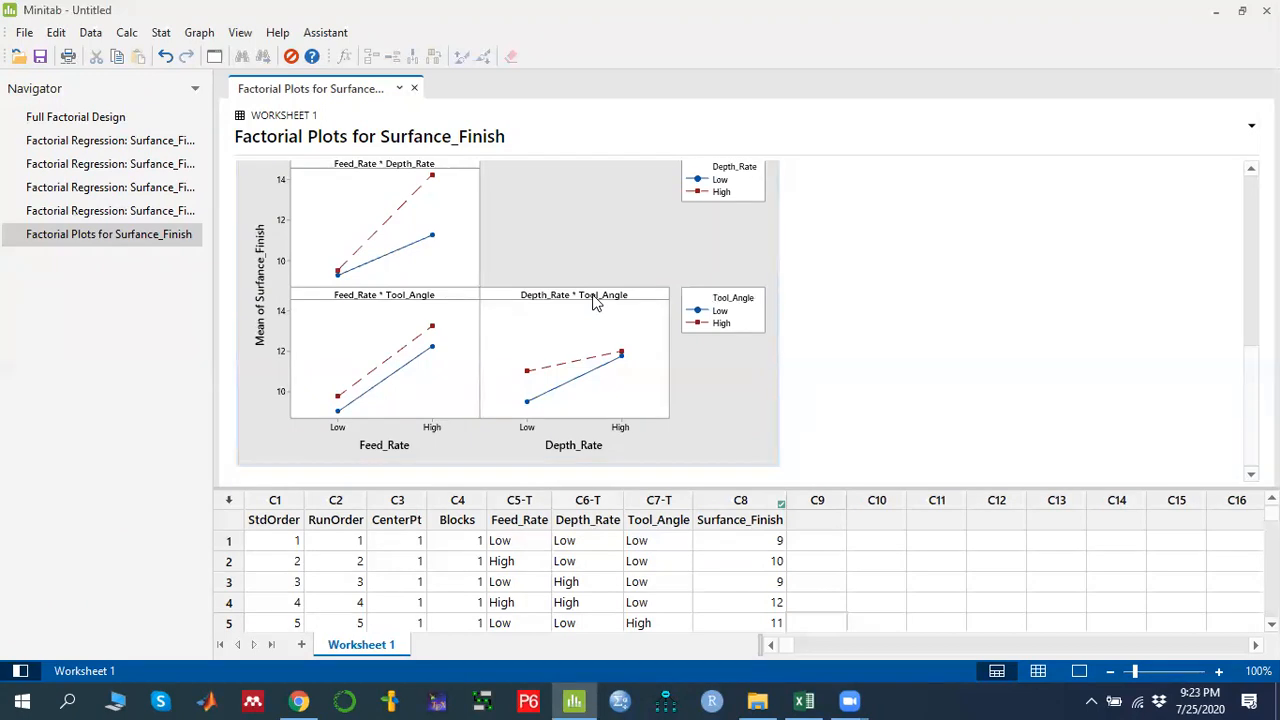
Set up the Response Optimizer to hit a target of 5 for Surfance_Finish, checking the response data in Excel.
left_click(162, 34)
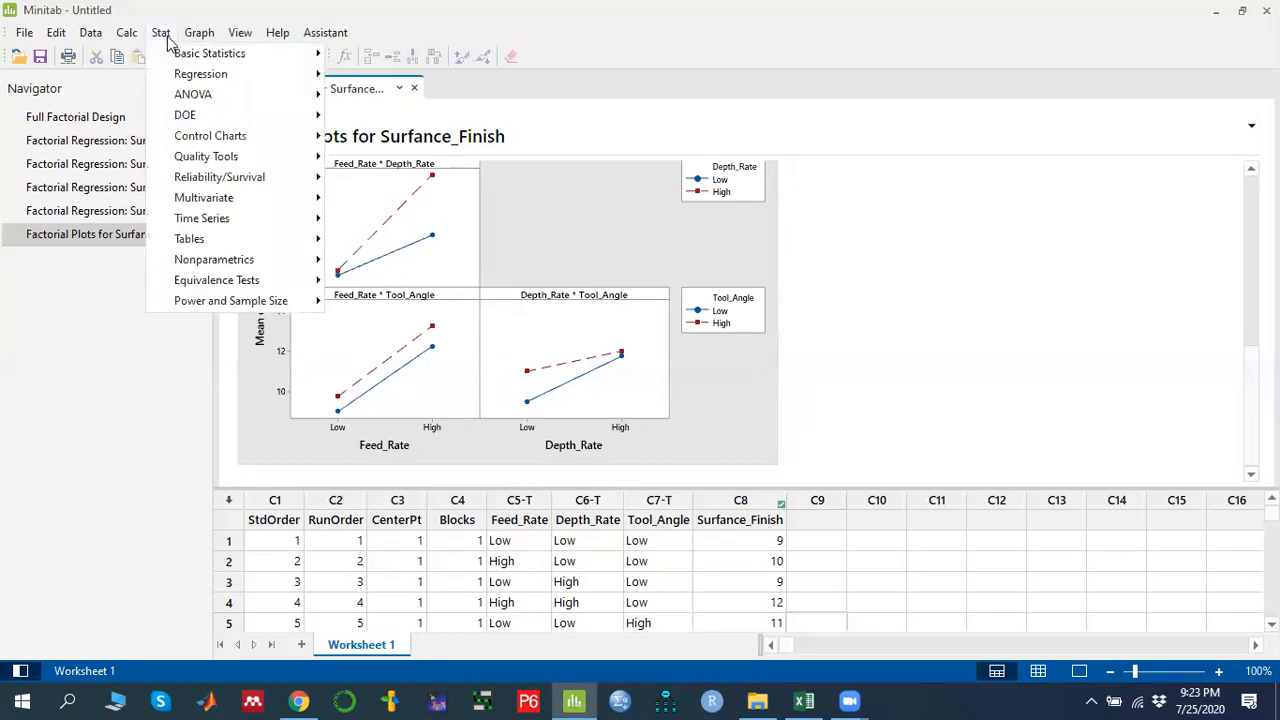
mouse_move(262, 120)
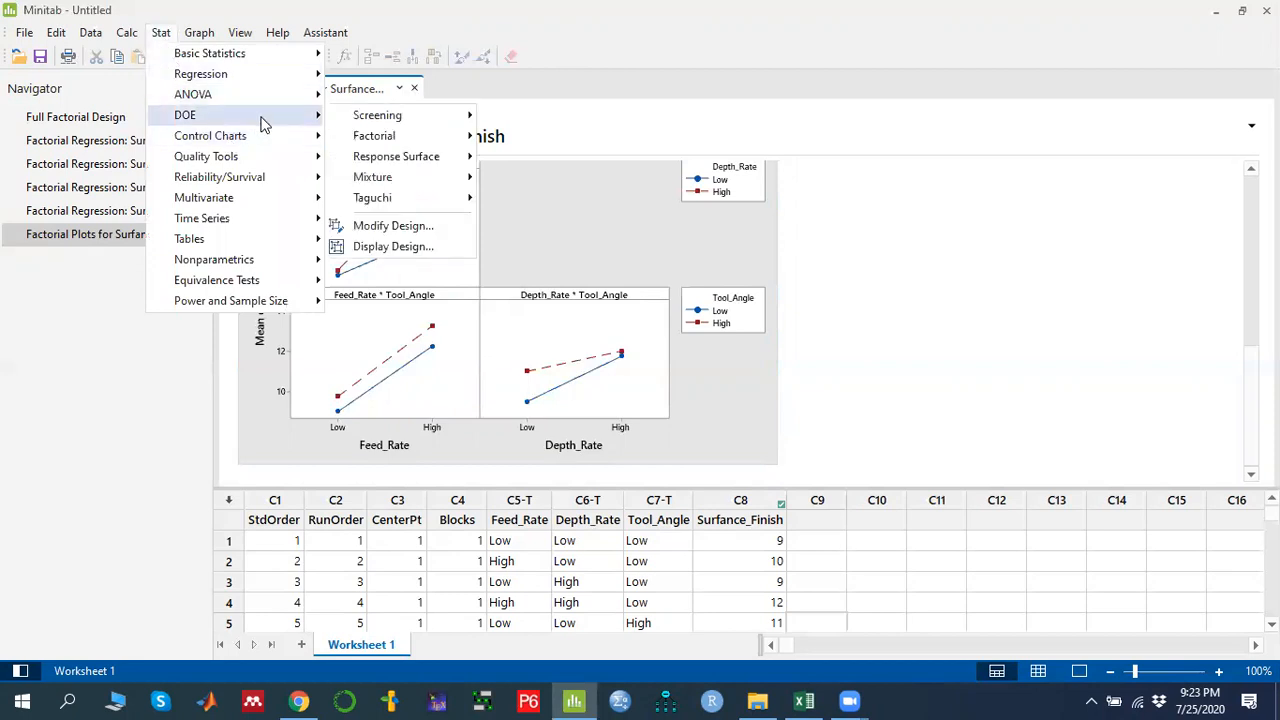
mouse_move(441, 137)
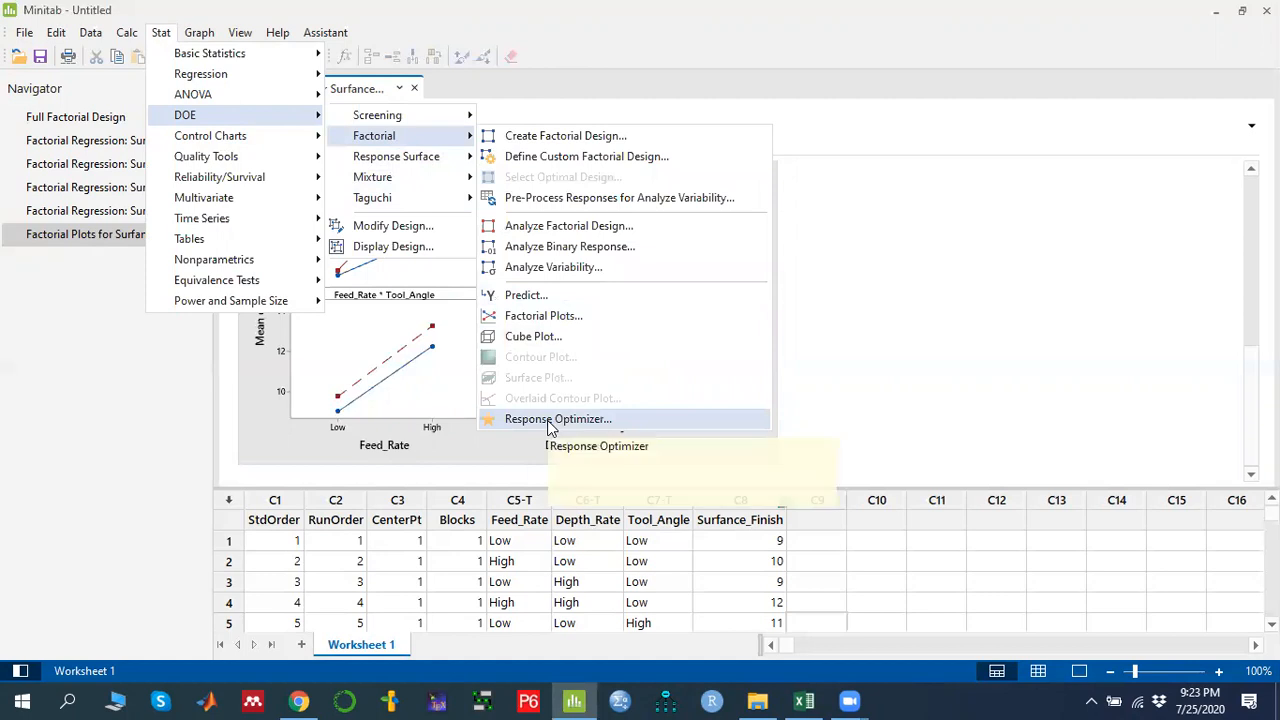
left_click(549, 422)
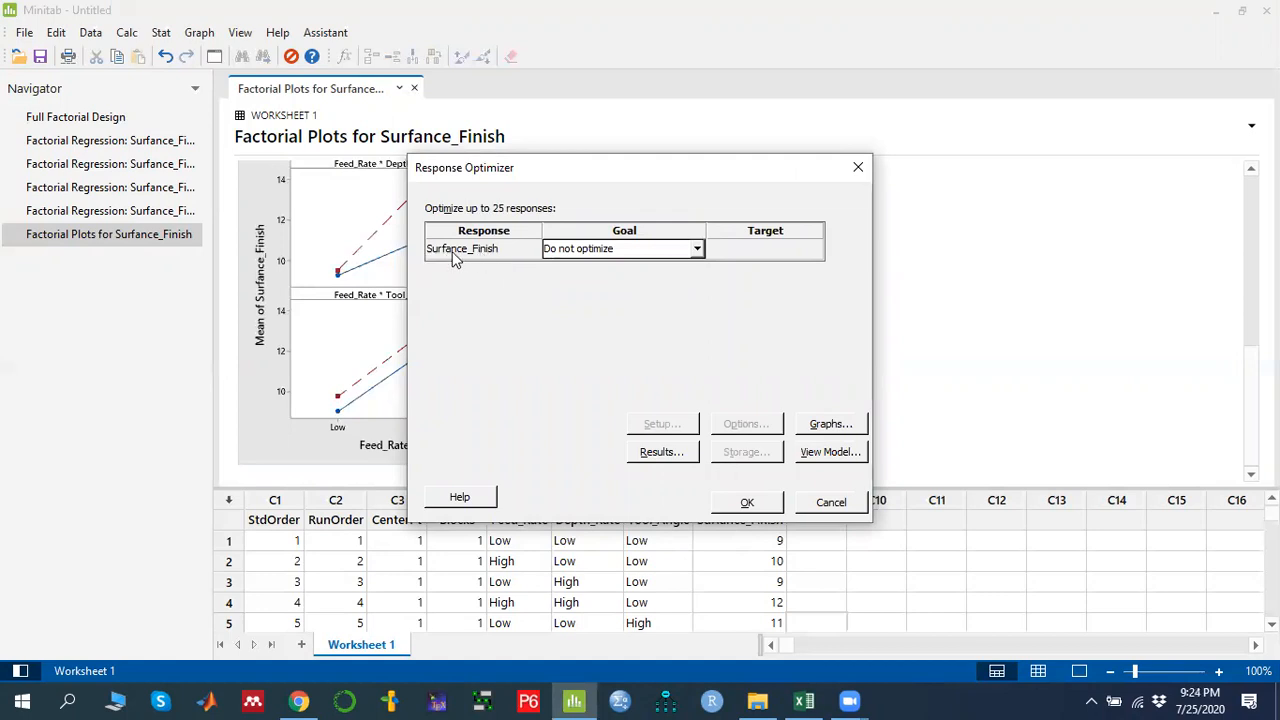
left_click(697, 249)
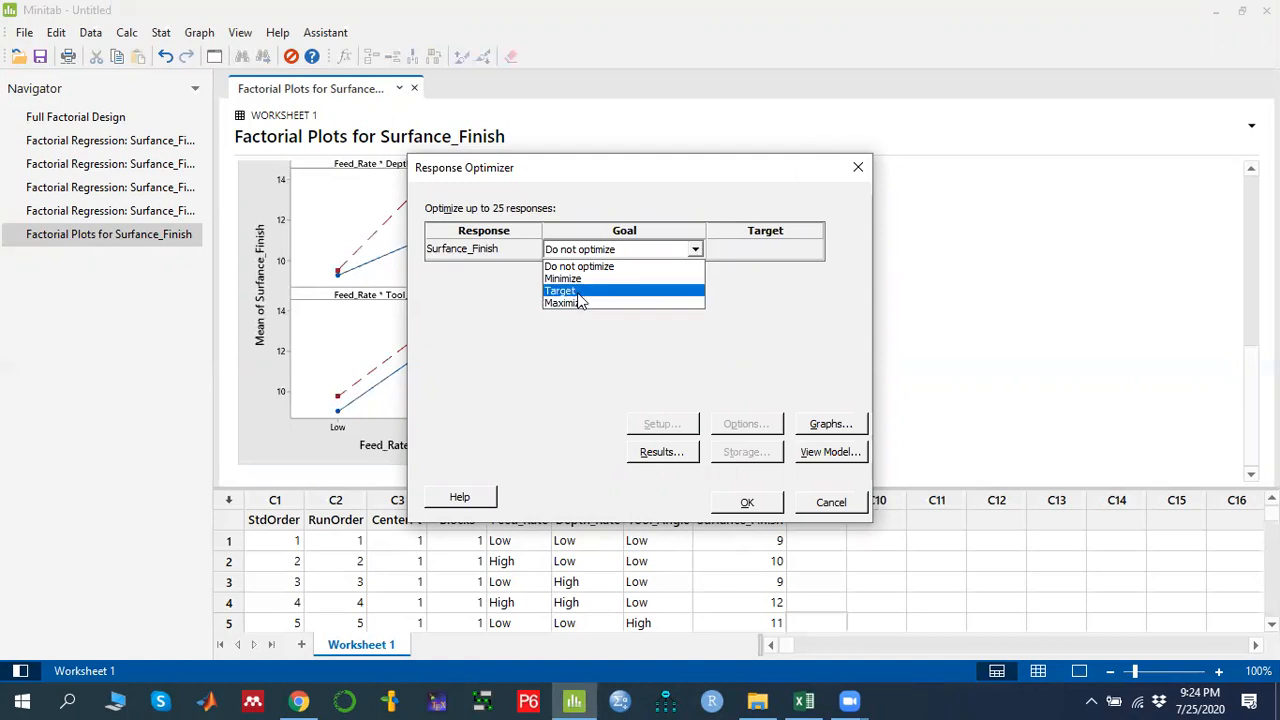
left_click(578, 295)
left_click(737, 255)
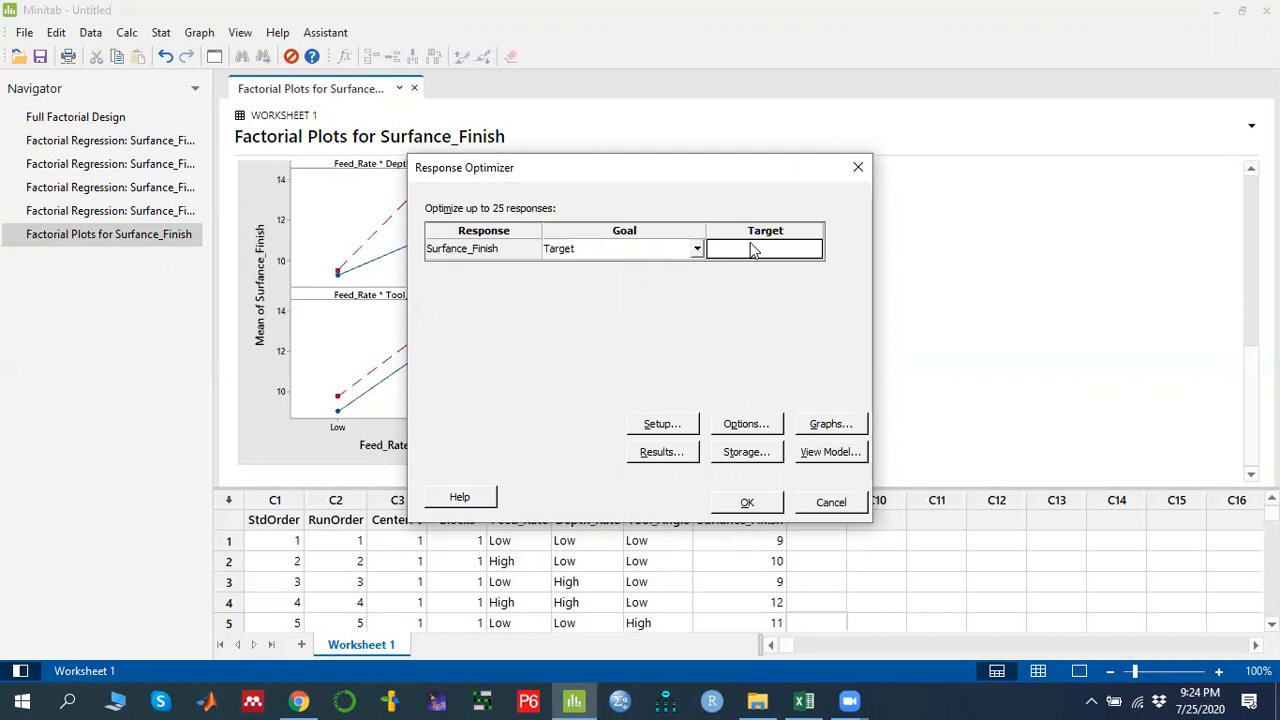
type("5")
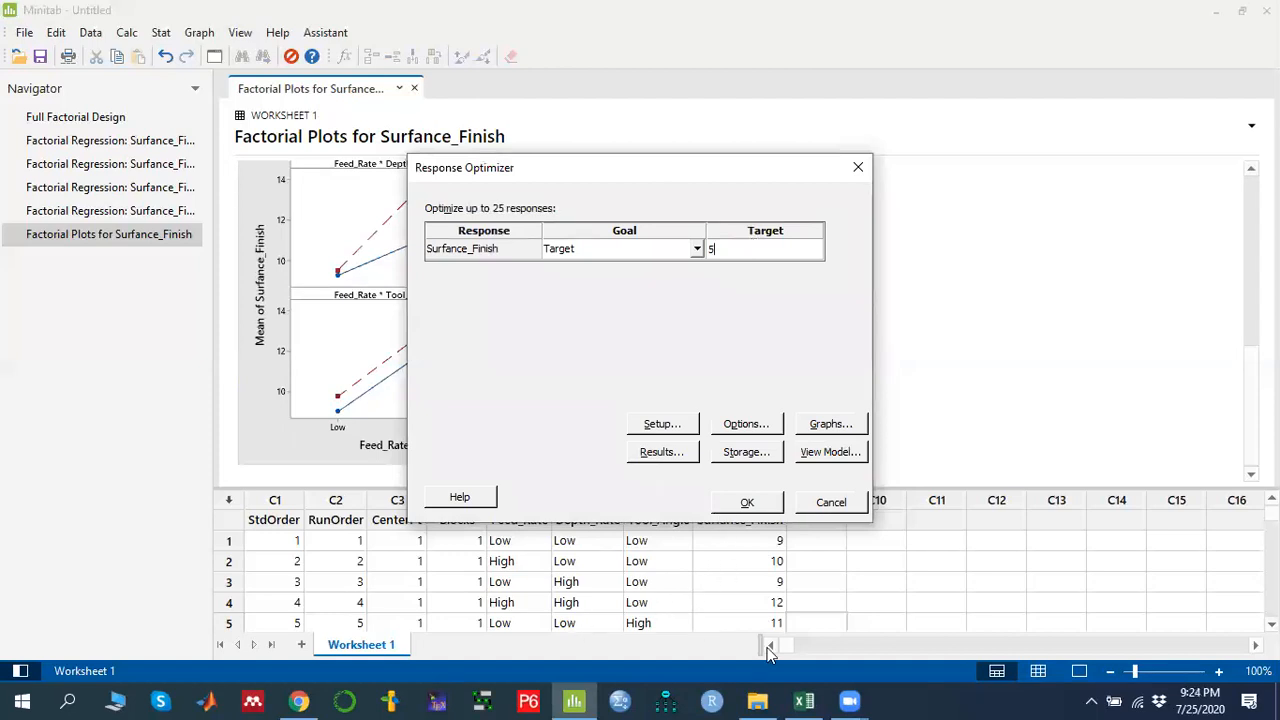
left_click(804, 700)
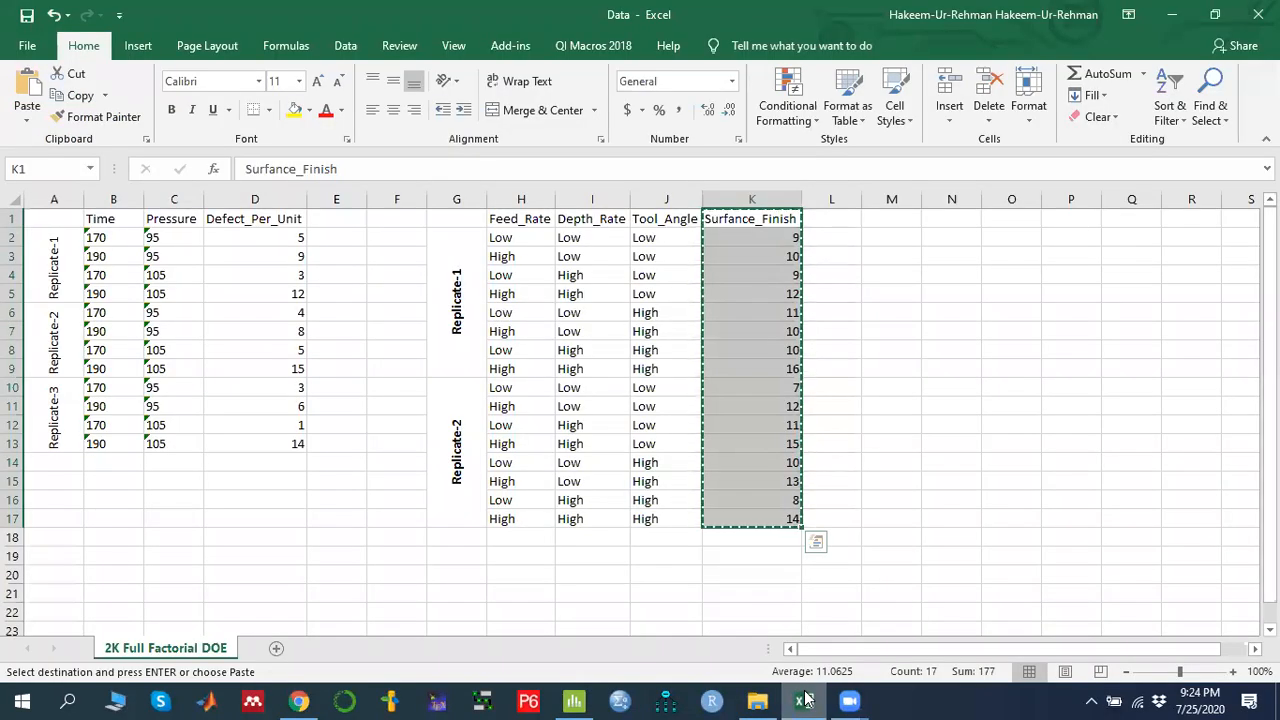
key("alt+Tab")
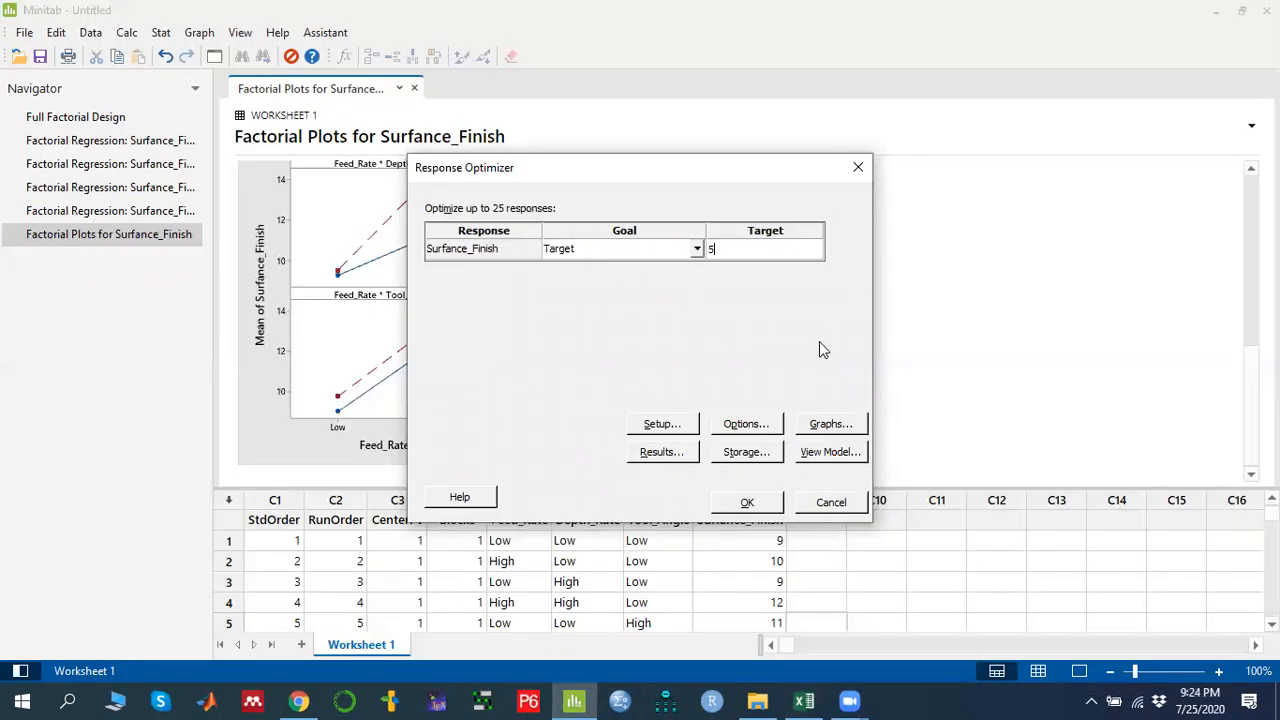
Accept the limits 4.5 and 16, the optimization plot and one displayed solution, and run the response optimization.
left_click(666, 427)
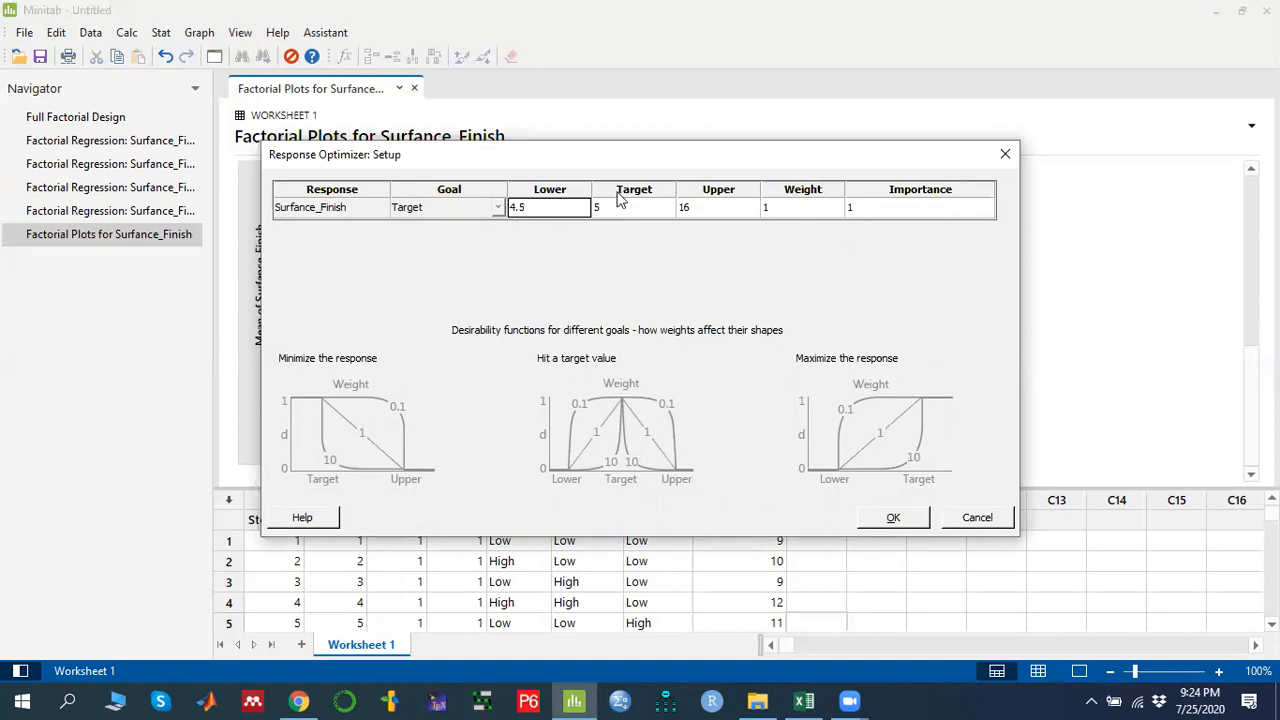
left_click(893, 518)
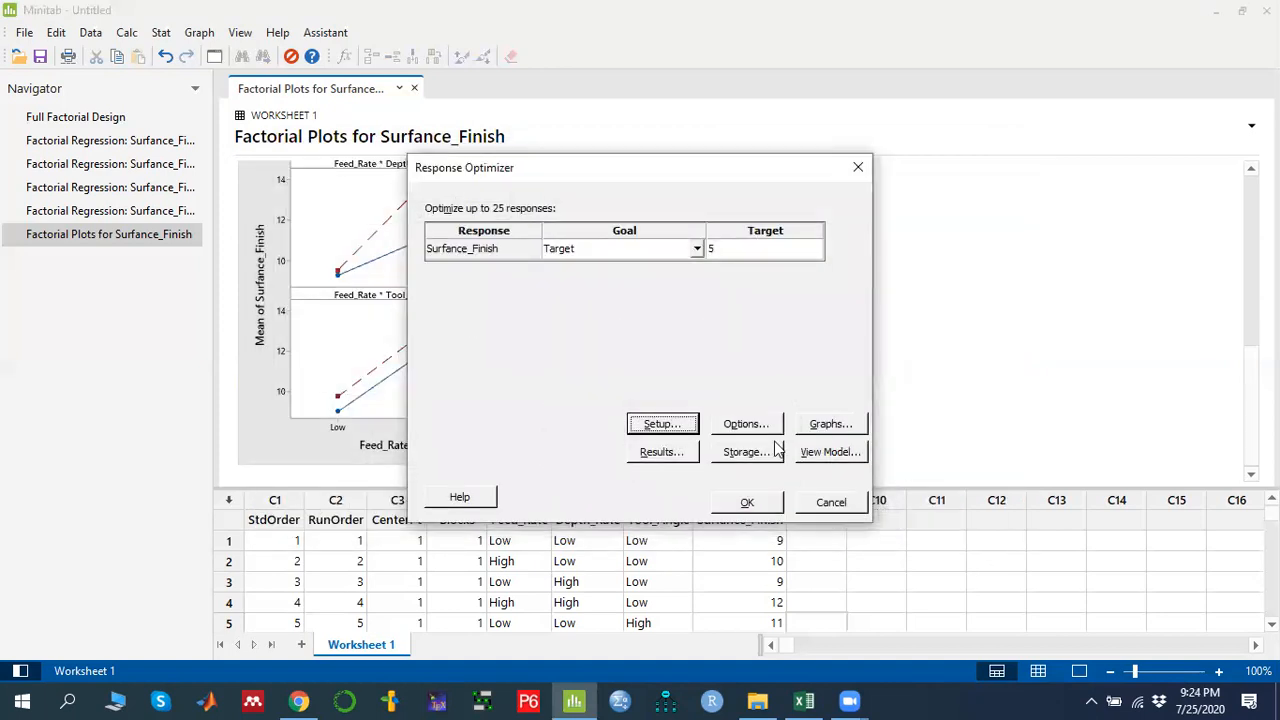
left_click(817, 425)
left_click(696, 386)
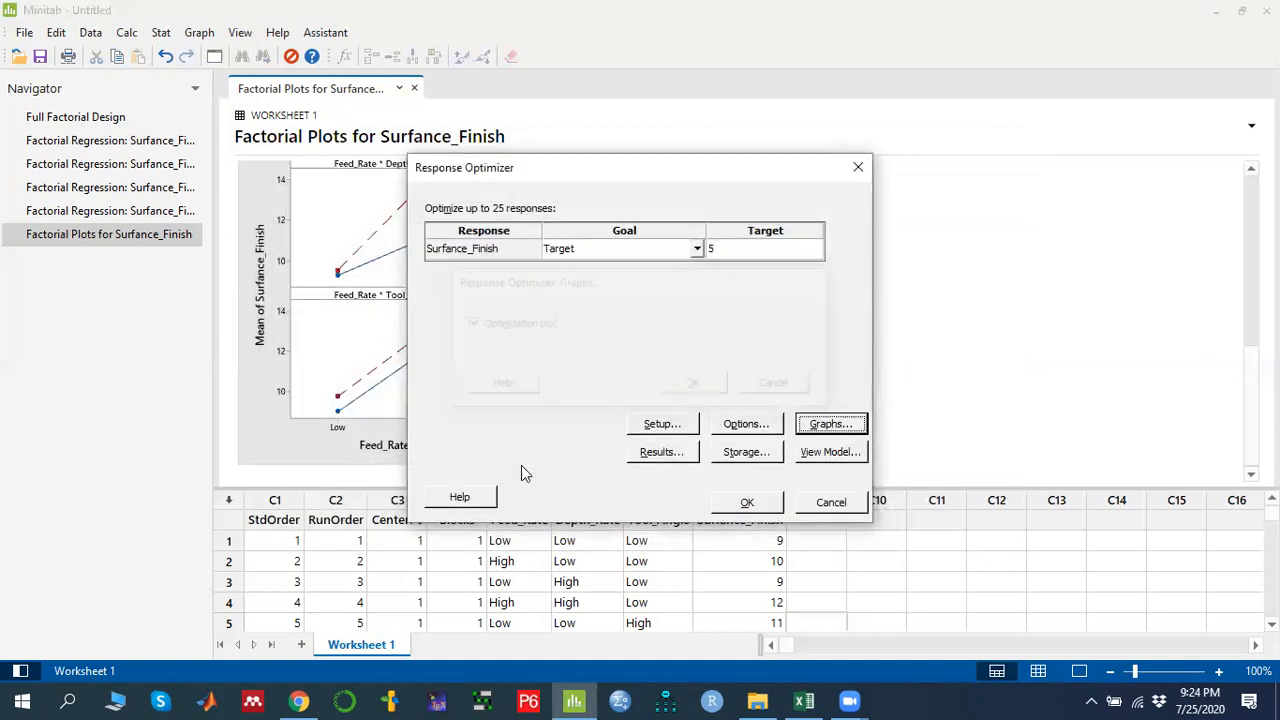
left_click(656, 455)
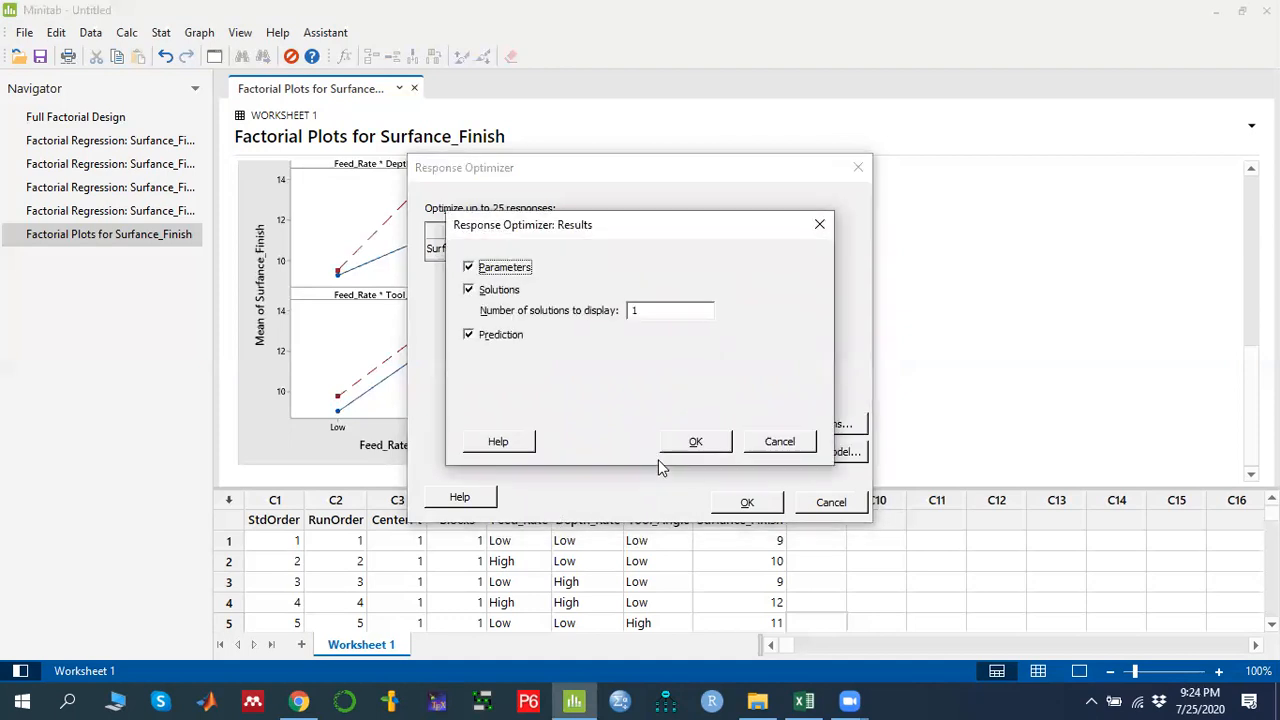
left_click(716, 450)
left_click(747, 507)
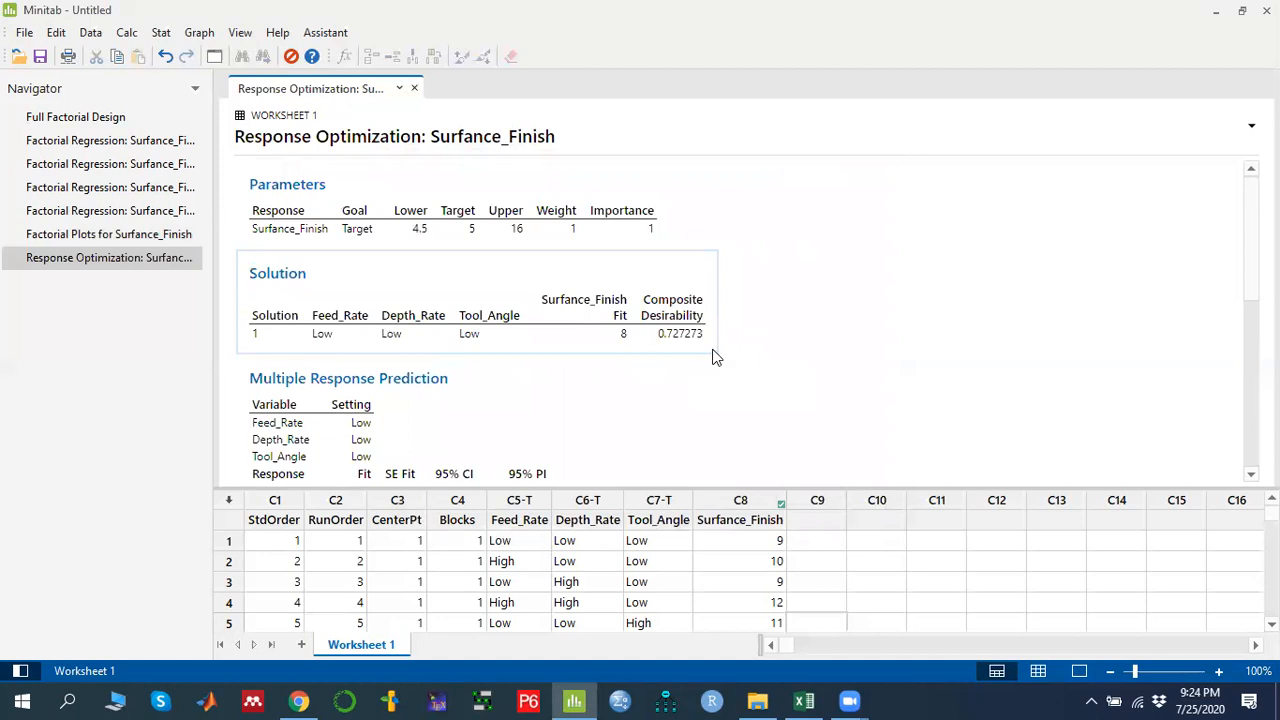
Review the prediction and optimization plot for Surfance_Finish, and open the plot in the interactive Response Optimizer.
scroll(716, 357, "down", 5)
scroll(716, 357, "up", 2)
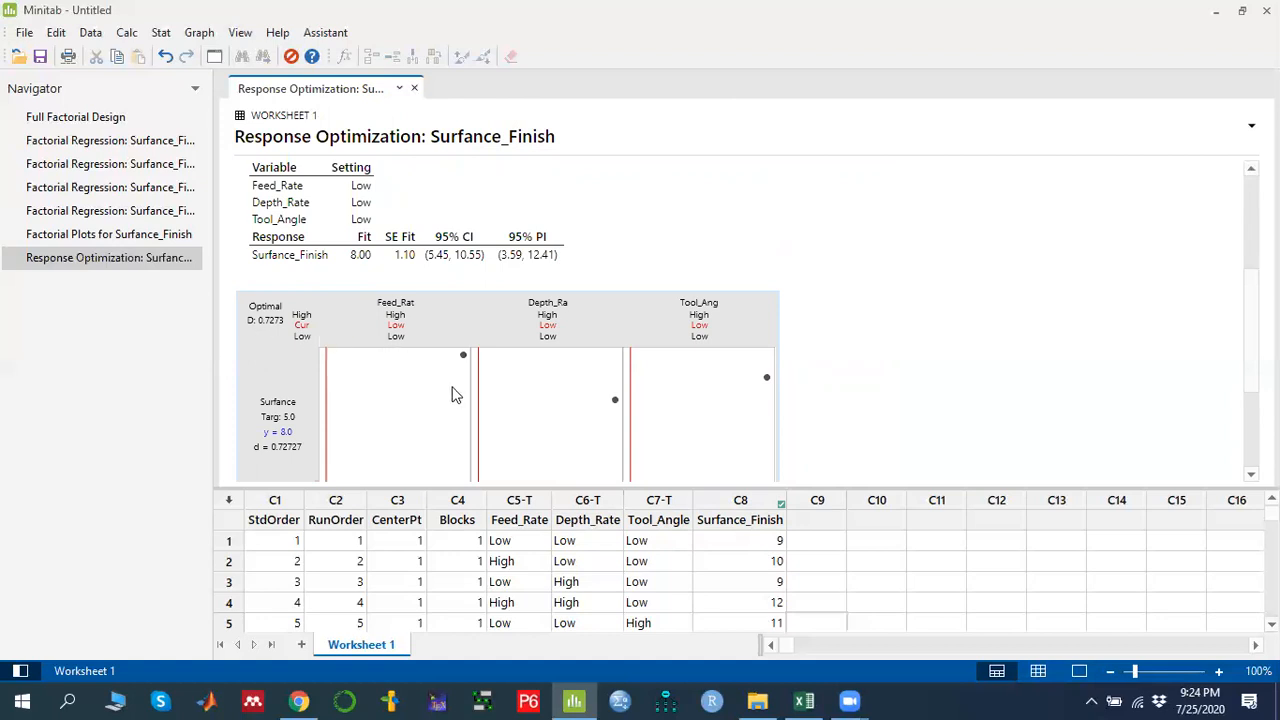
scroll(452, 395, "down", 3)
scroll(446, 388, "up", 3)
left_click(407, 327)
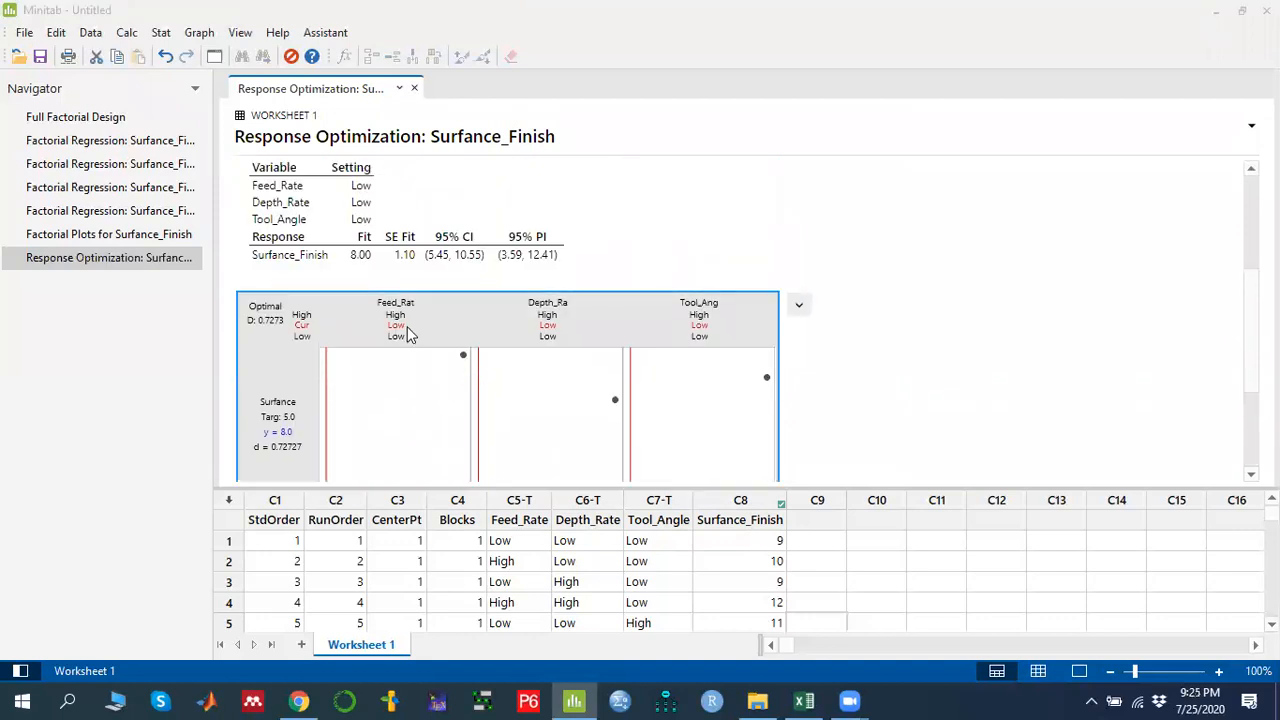
double_click(407, 326)
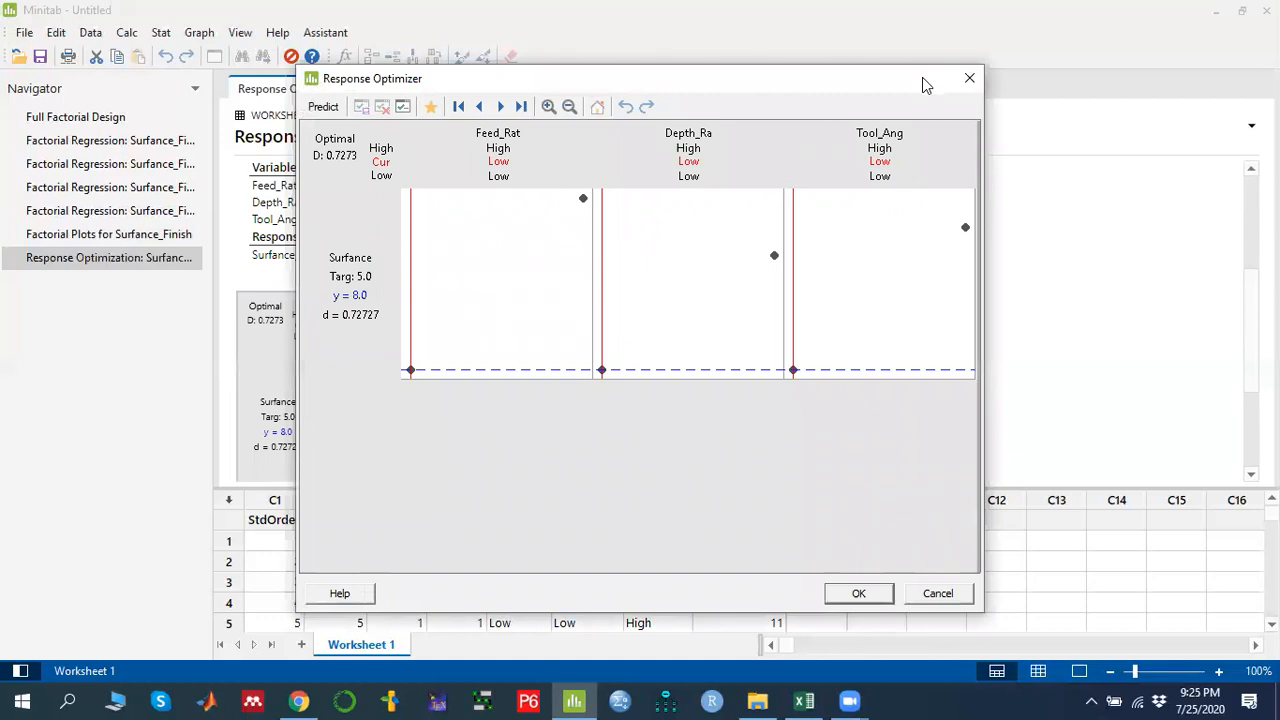
left_click_drag(925, 85, 916, 186)
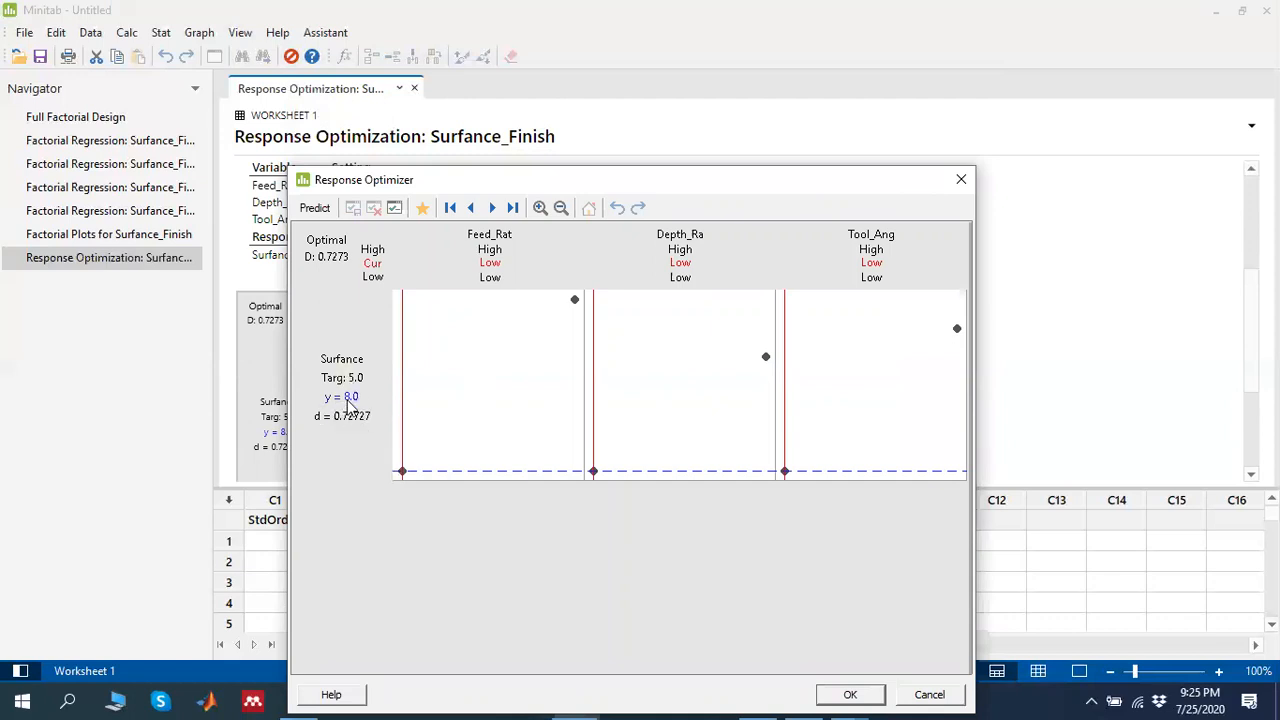
Try Feed_Rate at High, return it to Low, and add the prediction for the all-Low settings to the output.
mouse_move(350, 402)
left_click_drag(402, 386, 574, 376)
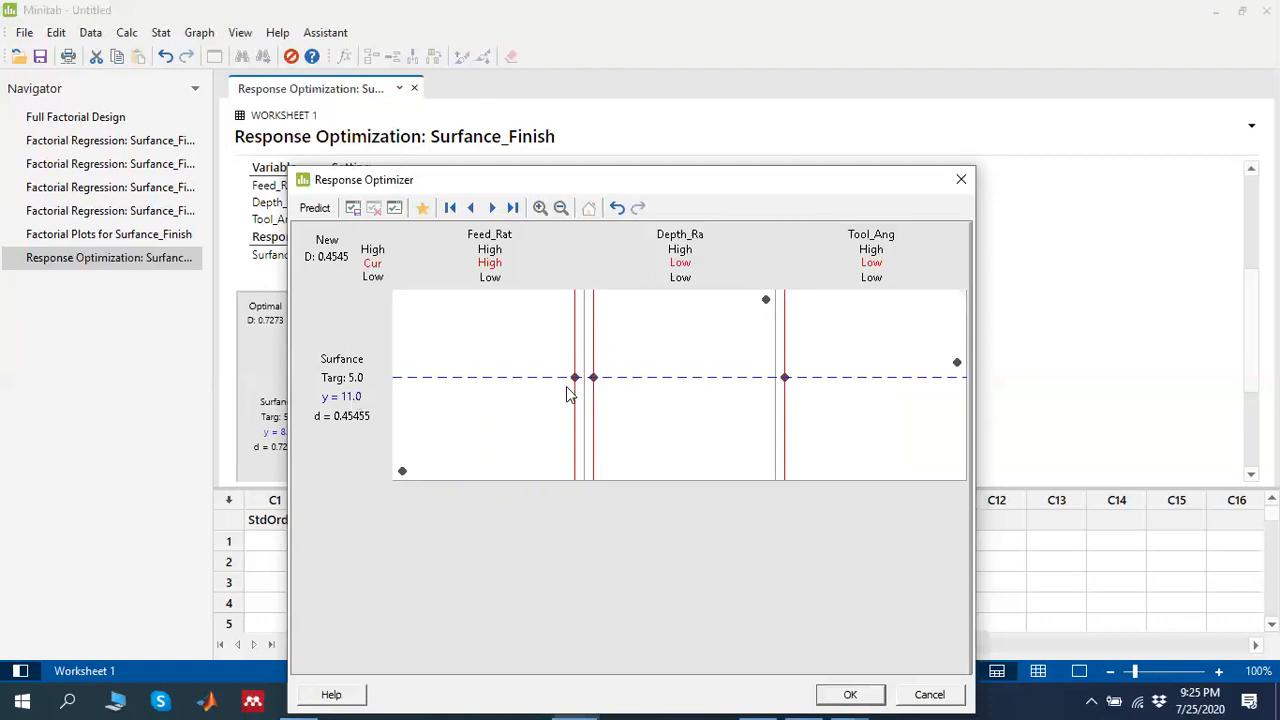
left_click_drag(527, 386, 400, 394)
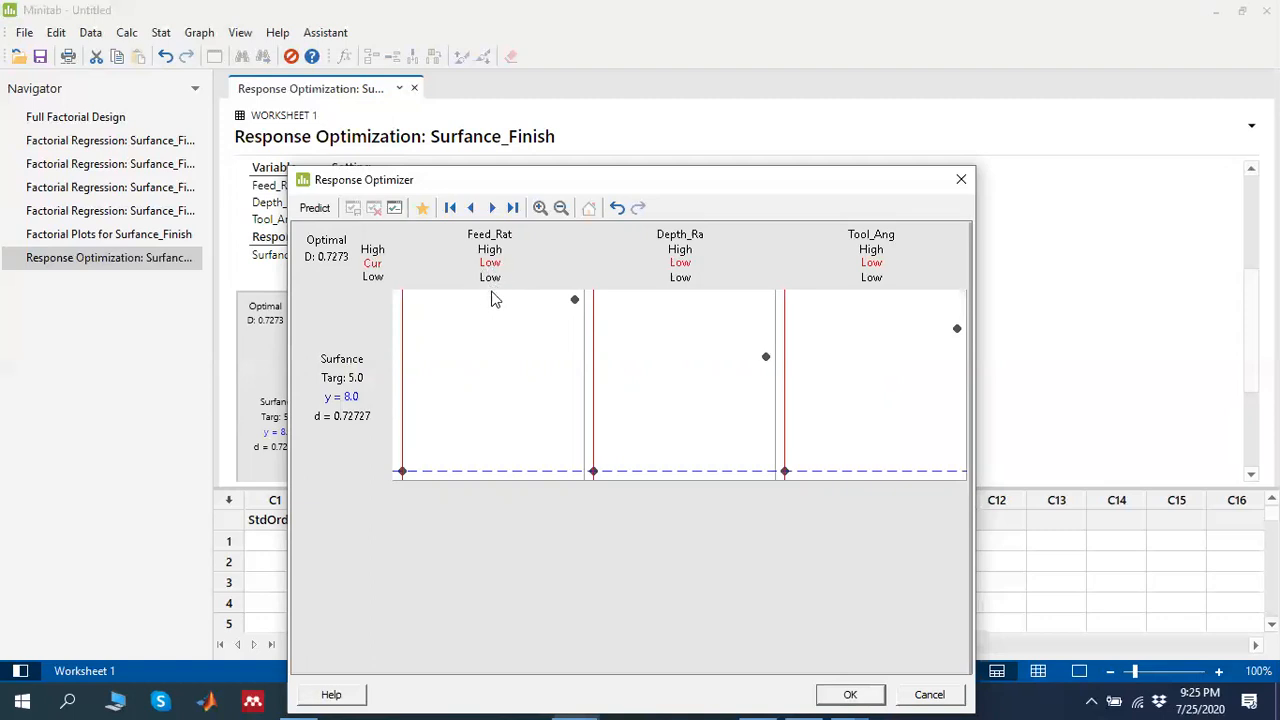
left_click(315, 212)
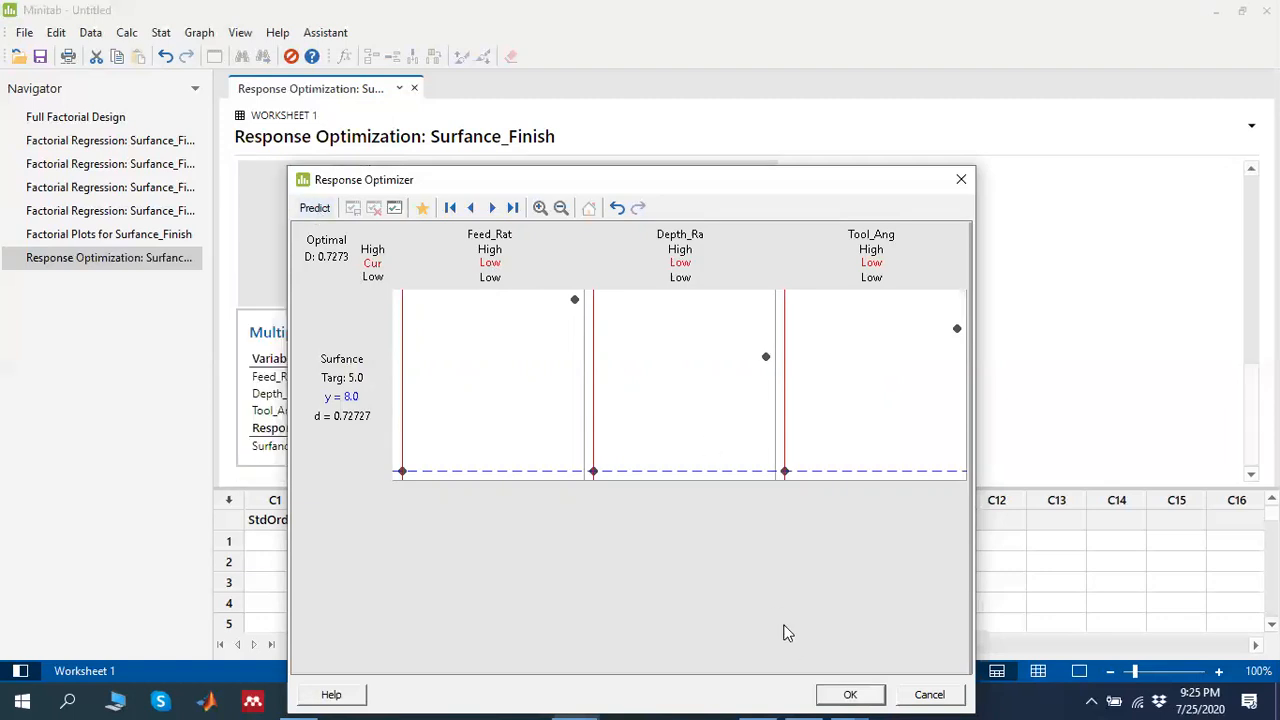
left_click(849, 694)
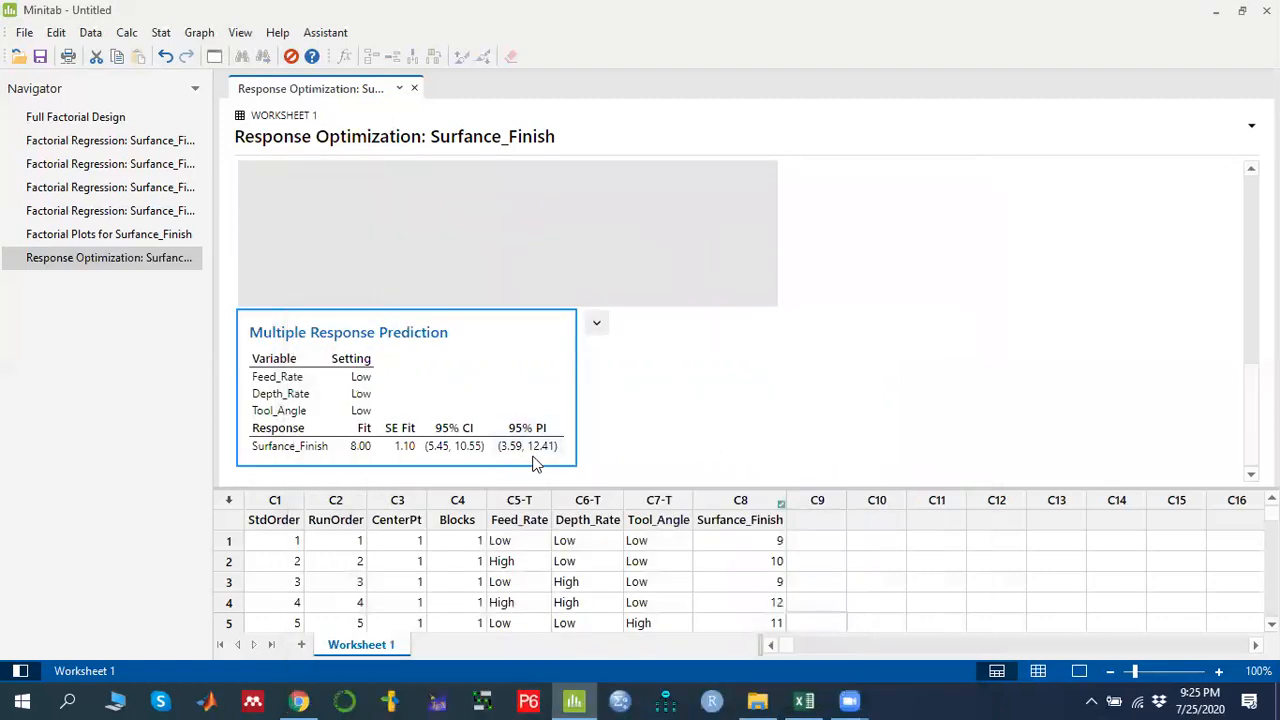